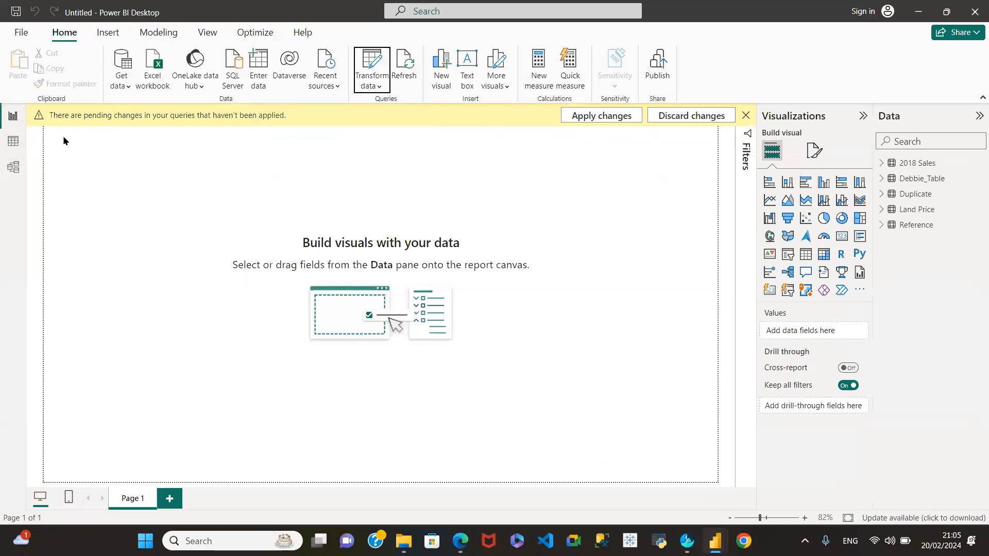
Switch to the Power Query Editor and use Close & Apply to load the pending query changes into the report.
click(127, 82)
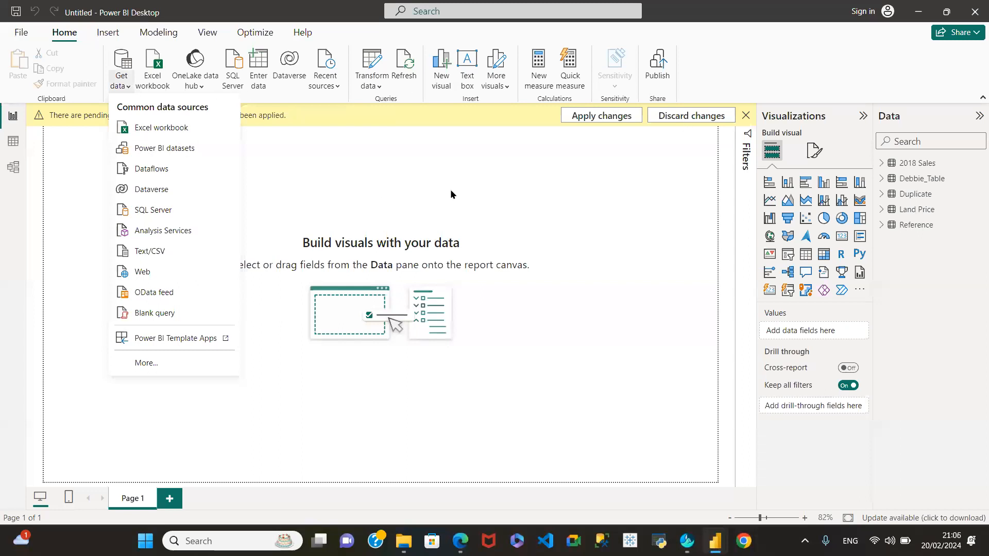
mouse_move(714, 540)
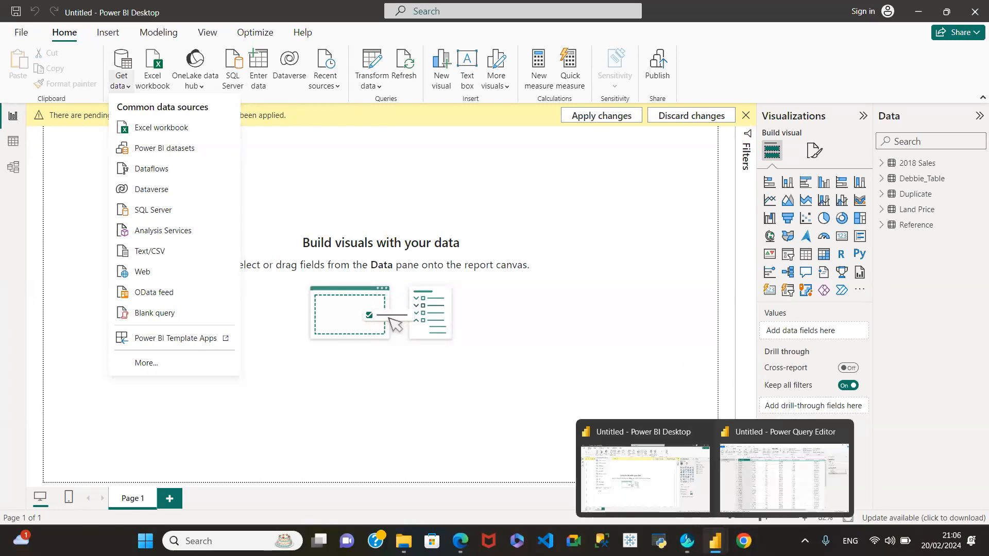
click(784, 476)
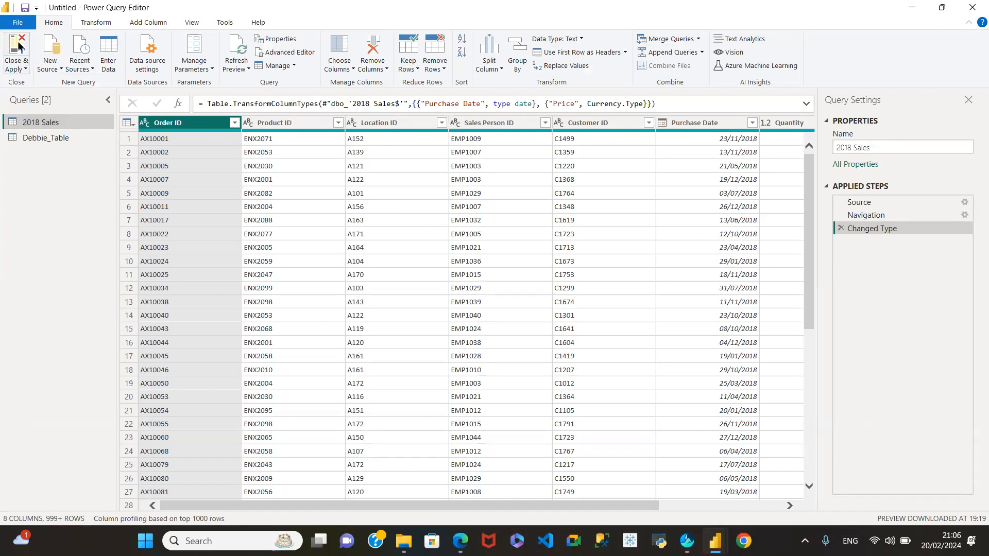
click(19, 24)
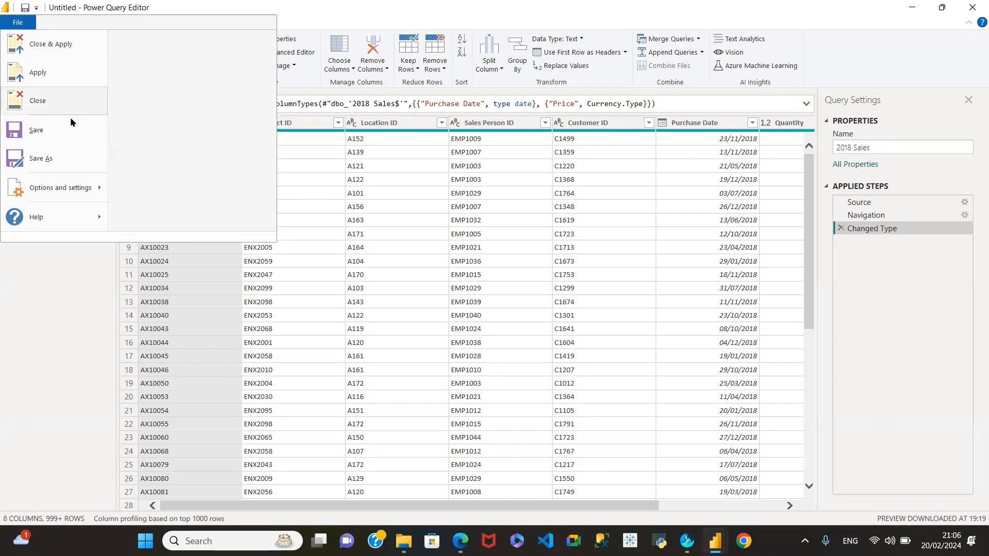
mouse_move(36, 190)
click(50, 45)
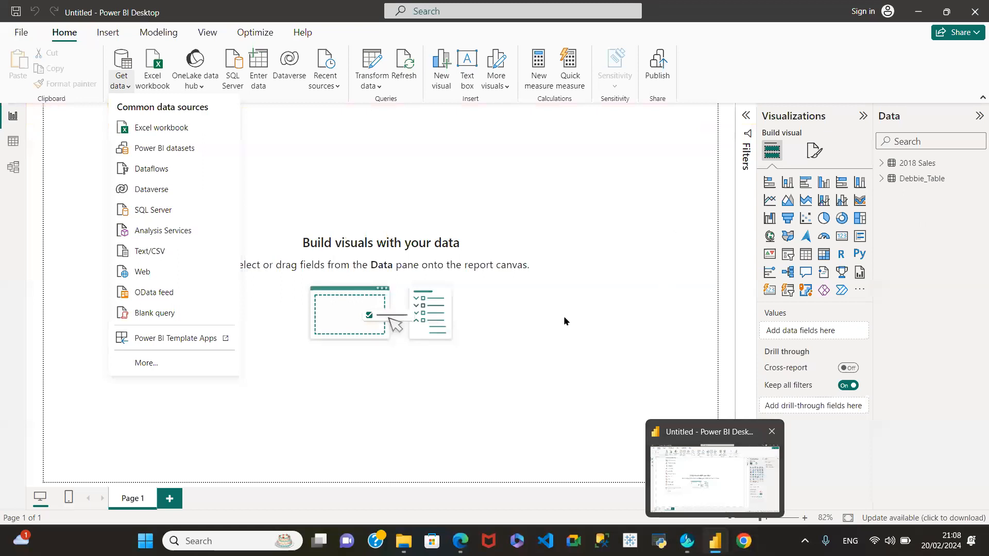
Open the Power Query Editor from the report with Transform data, and return to the report with Close & Apply.
mouse_move(715, 541)
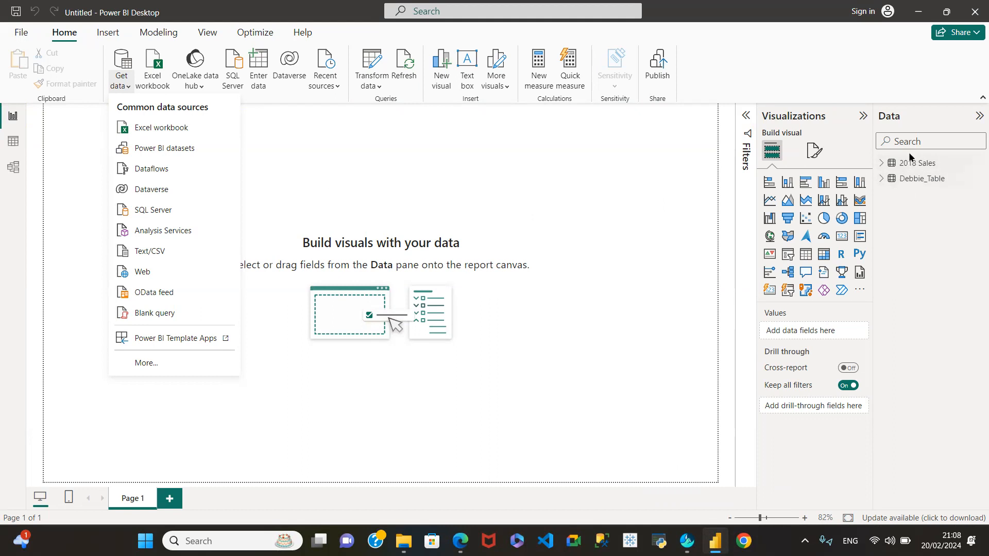
click(312, 174)
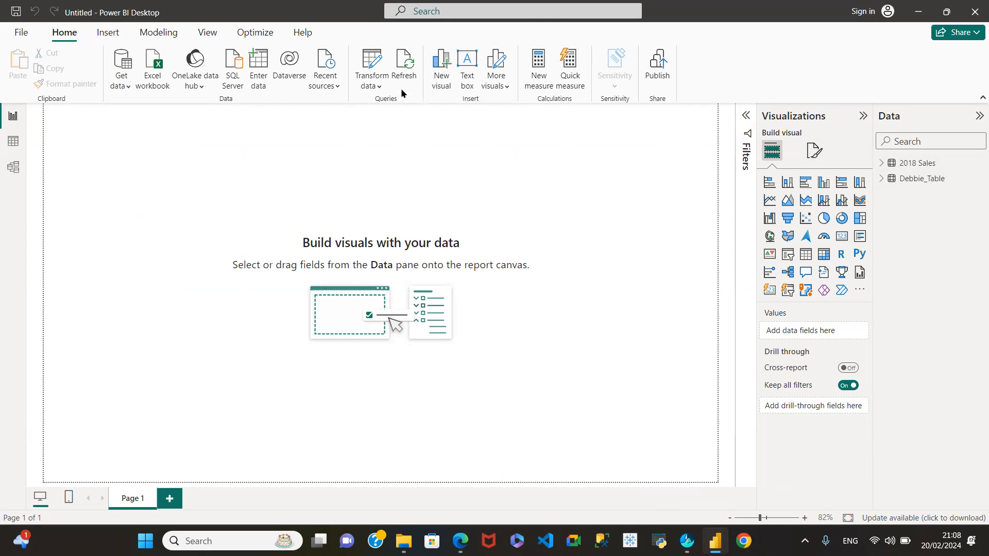
click(376, 88)
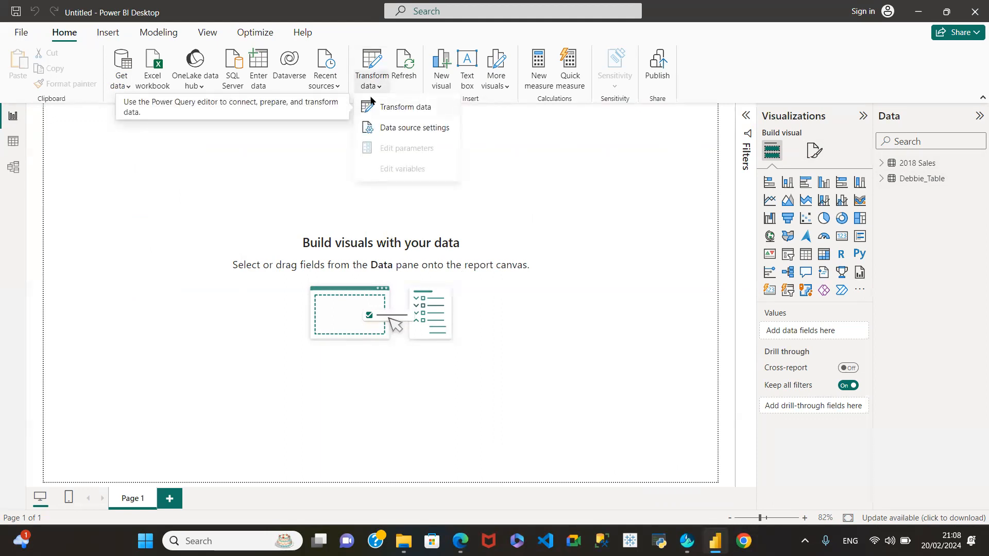
click(409, 110)
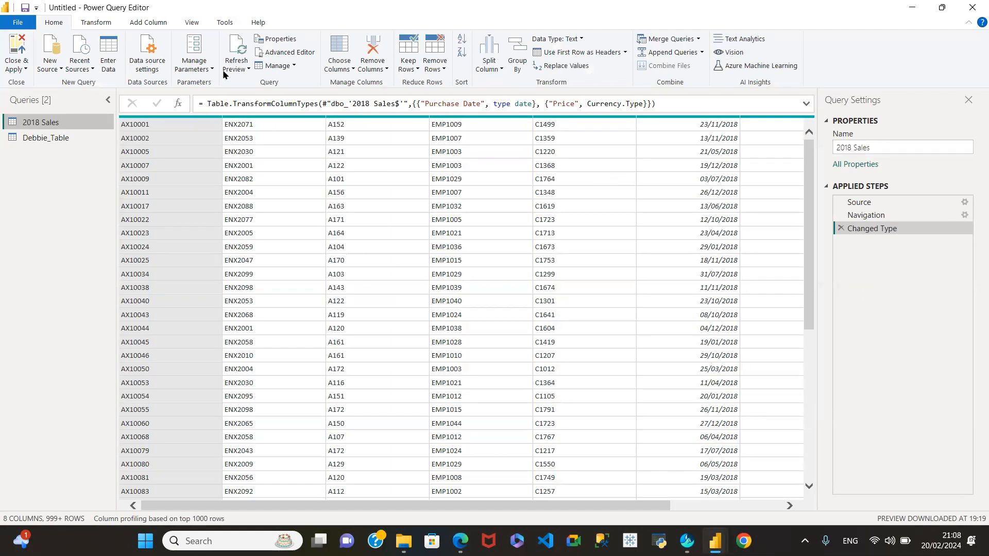
click(20, 69)
click(42, 83)
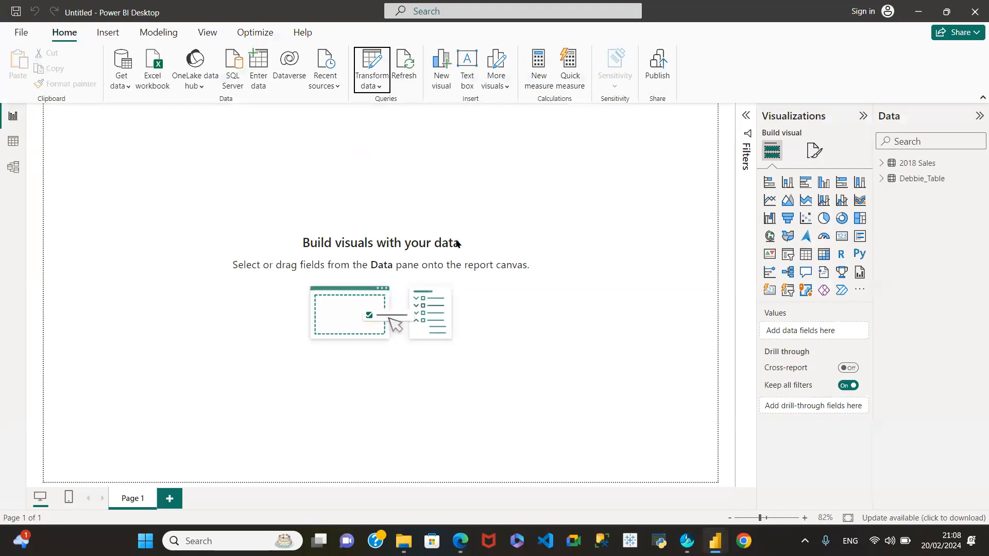
Open the 2018 Sales table's query for editing, and close the Power Query Editor without applying.
click(977, 164)
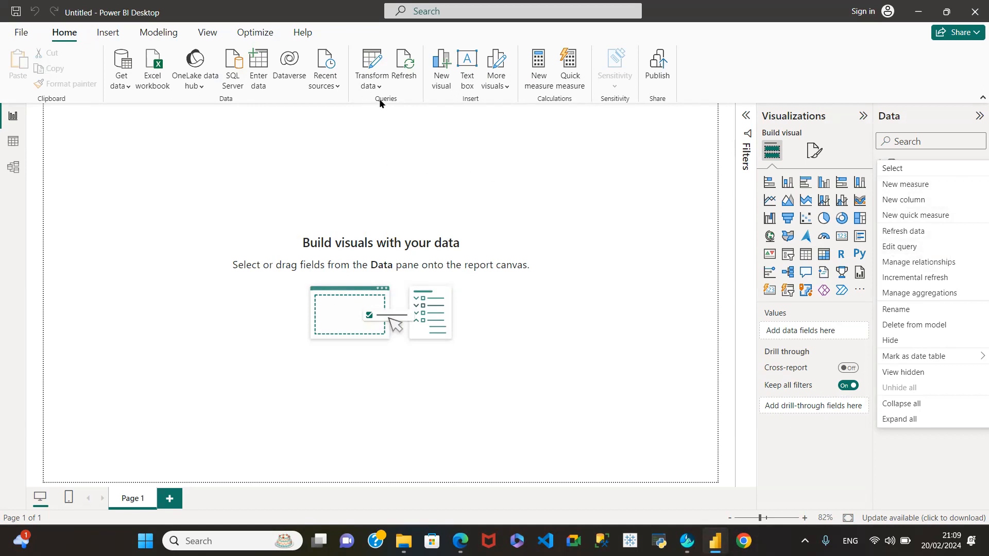
click(901, 246)
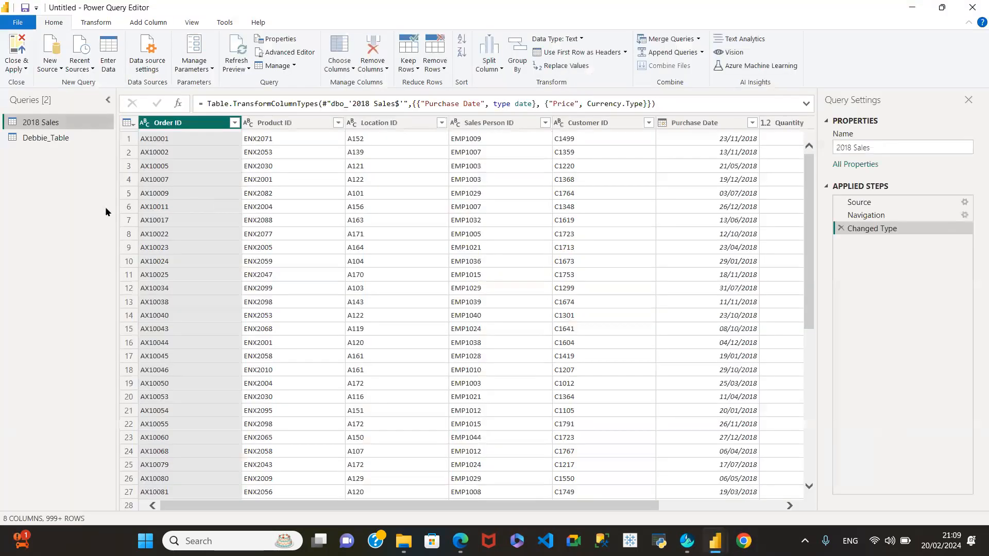
click(21, 60)
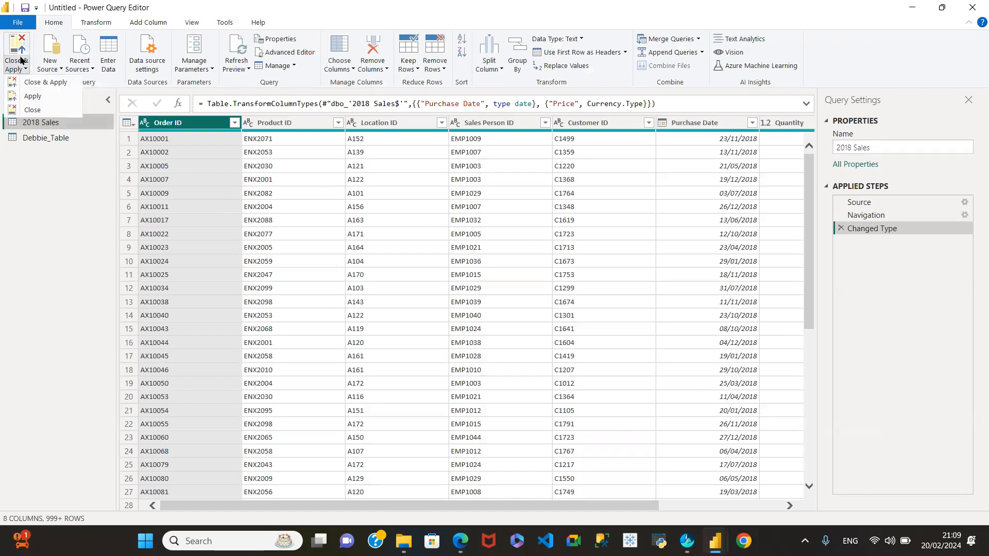
click(20, 23)
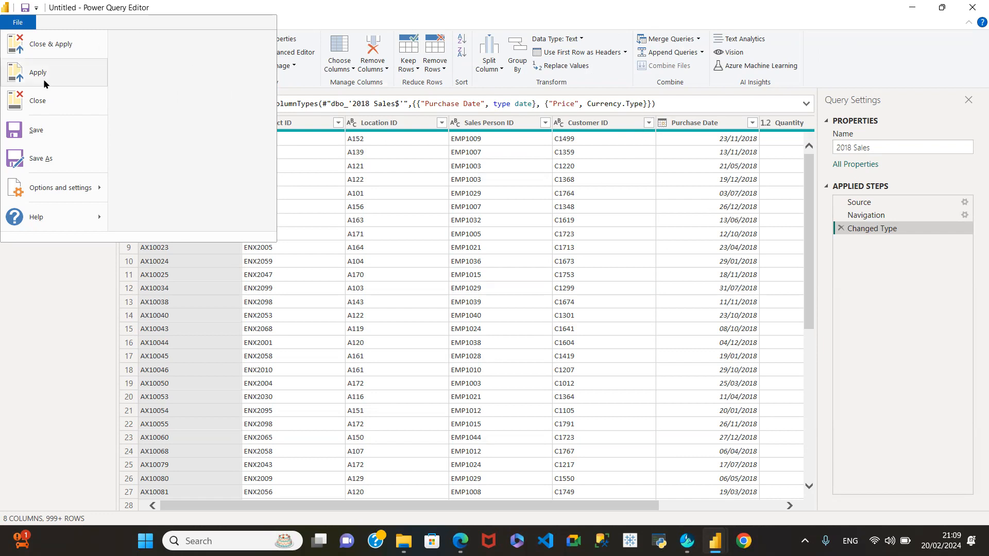
click(43, 108)
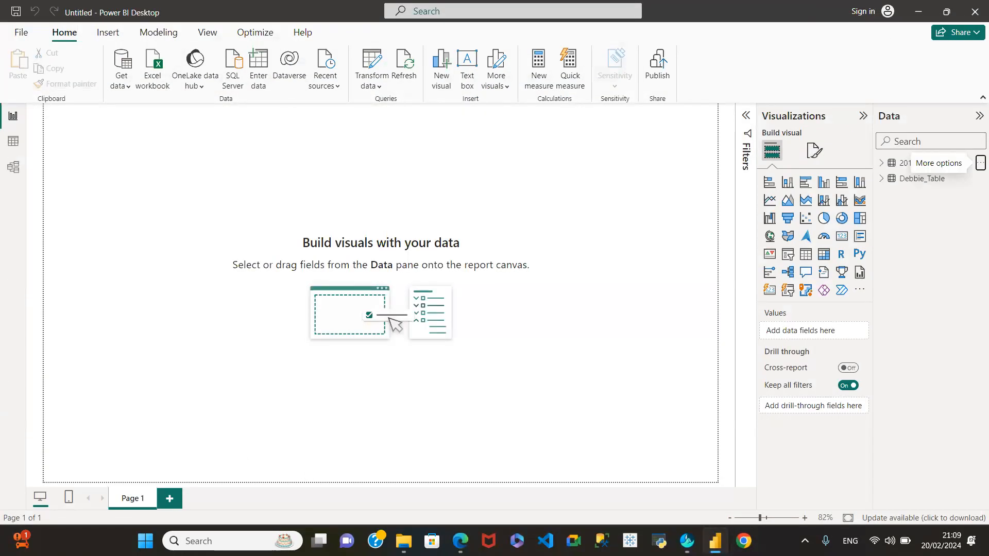
Open the query of the 2018 Sales table for editing in the Power Query Editor.
mouse_move(687, 540)
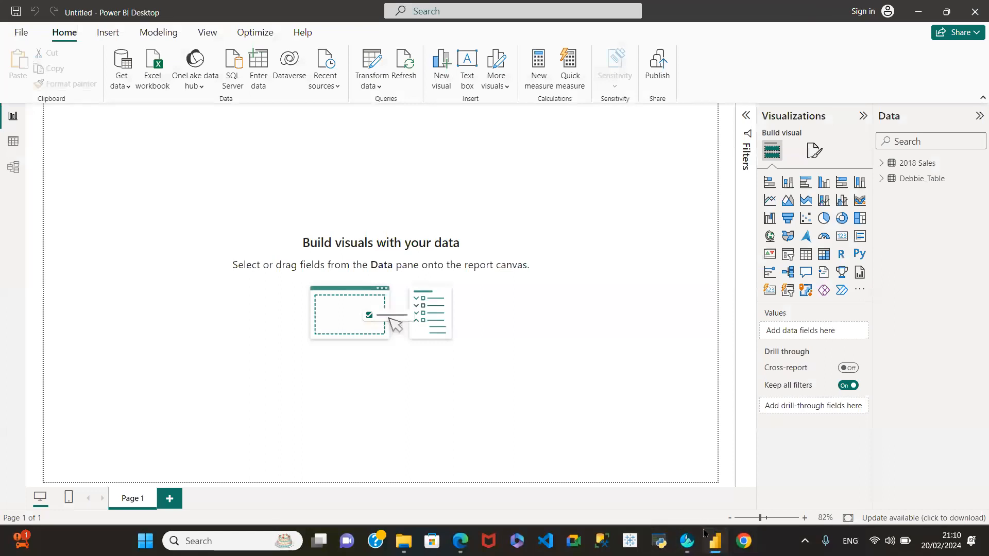
click(980, 163)
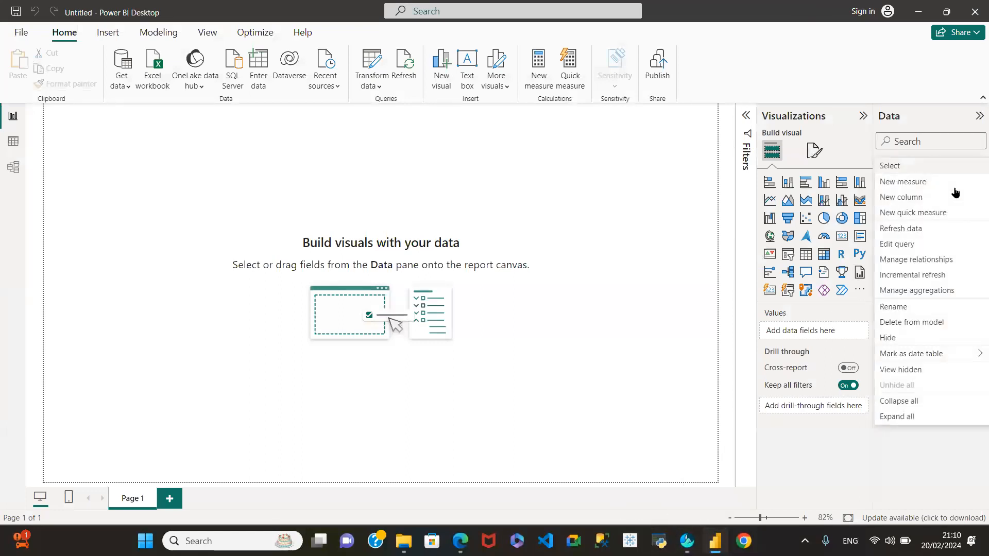
click(898, 244)
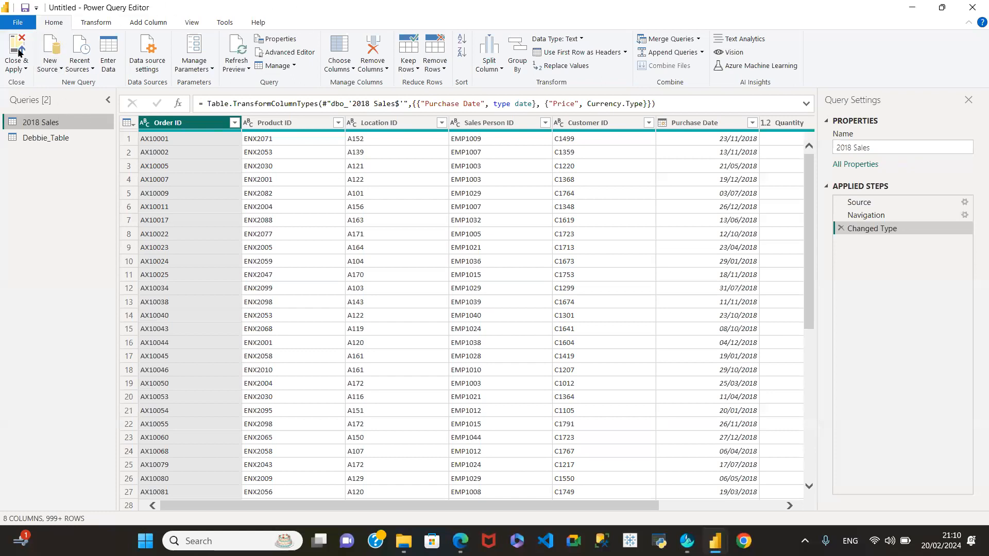
Review the editor's global Data Load options without changing them, and look over the available help and community resources.
click(17, 23)
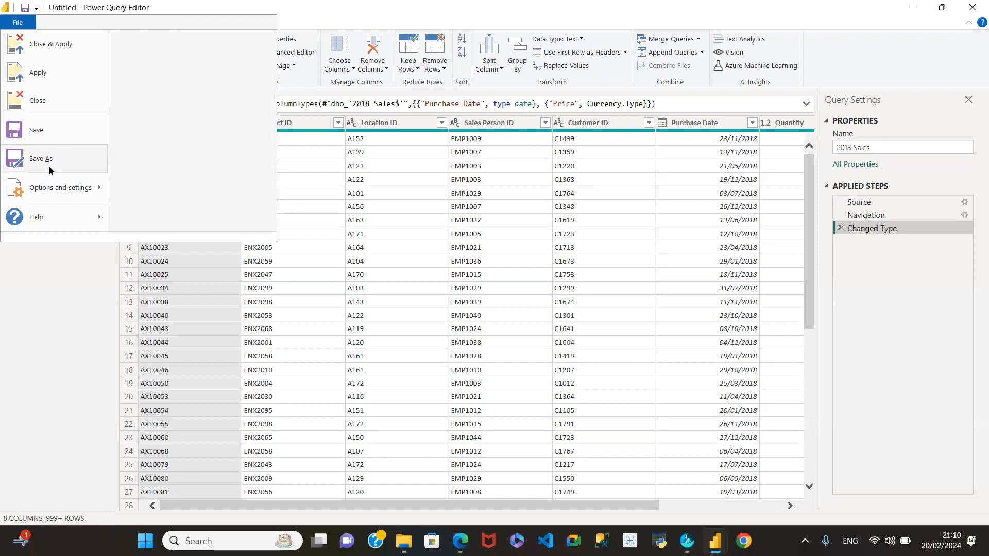
mouse_move(36, 194)
click(188, 54)
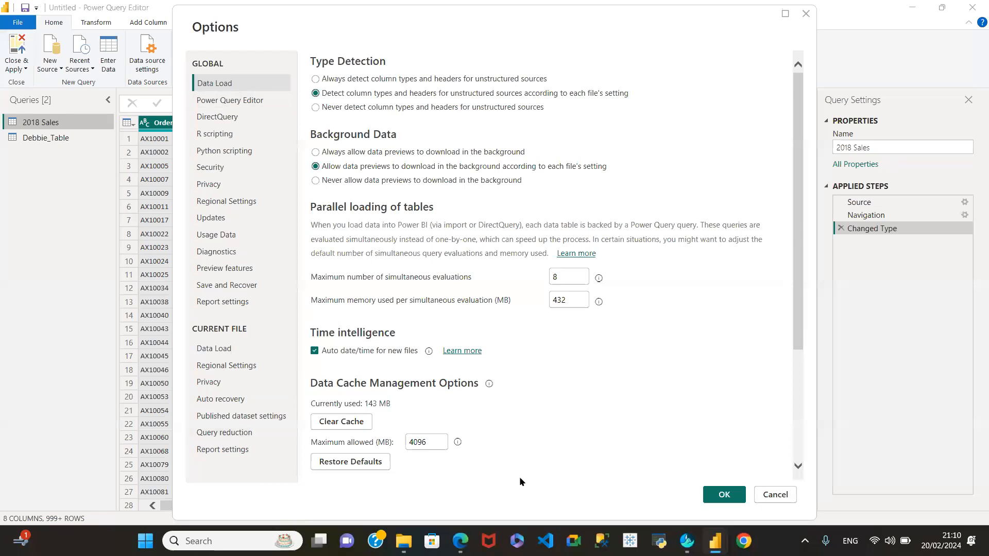
click(776, 495)
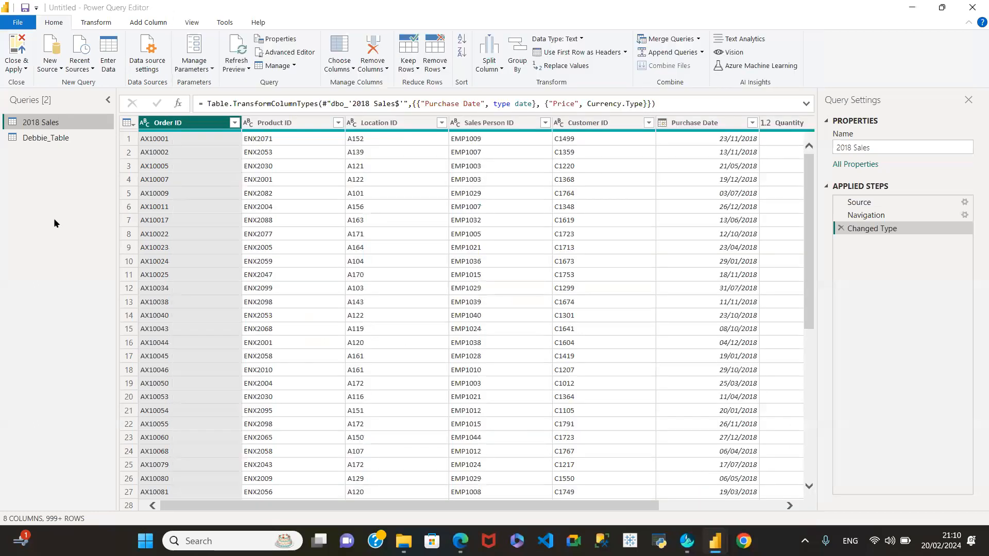
click(32, 23)
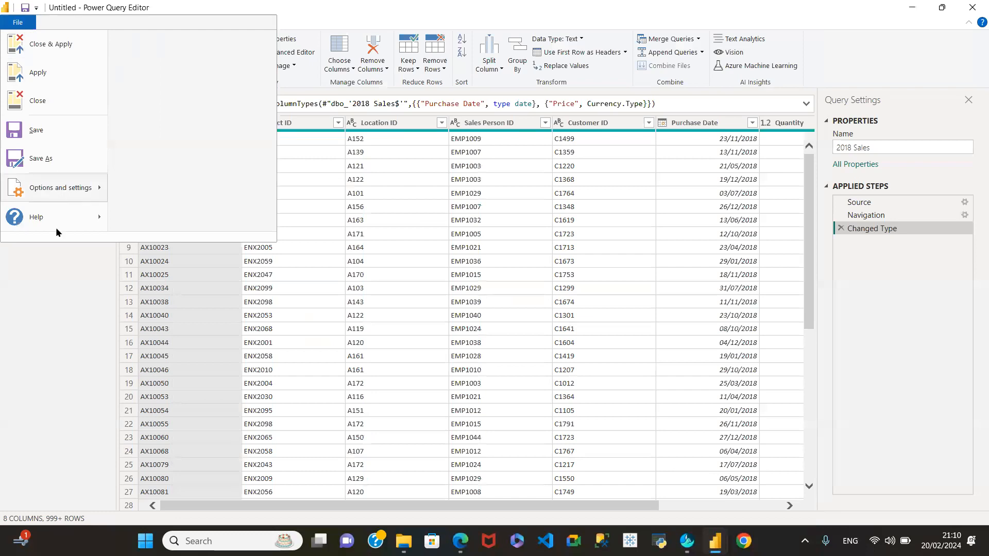
mouse_move(44, 221)
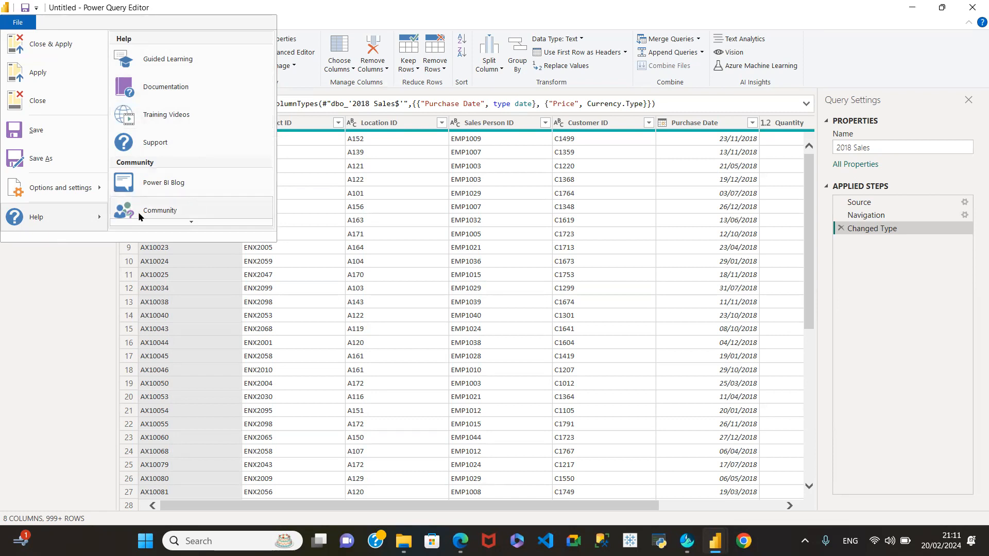
click(78, 263)
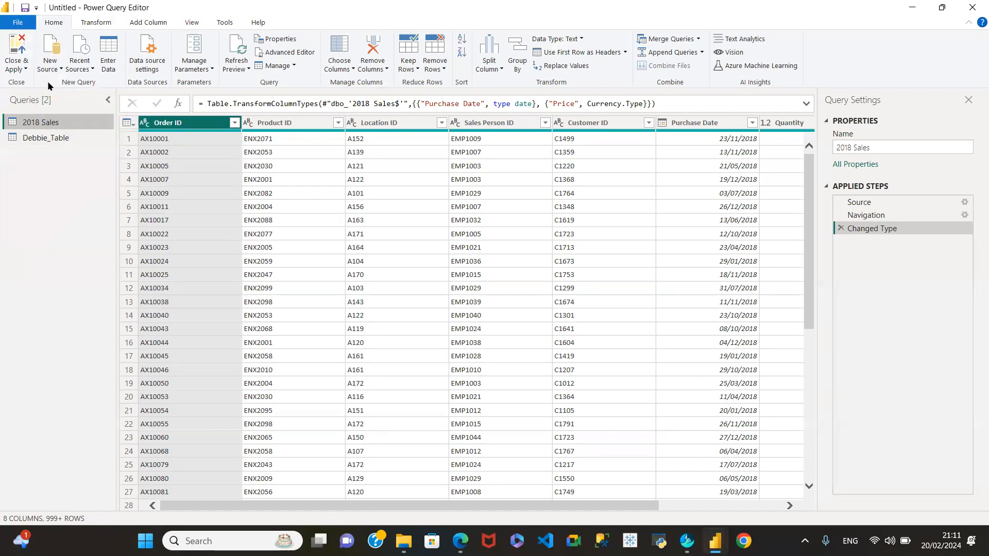
Connect to the Excel workbook Suftnet CDs Data Source from the Suftnet folder as a new source.
click(53, 65)
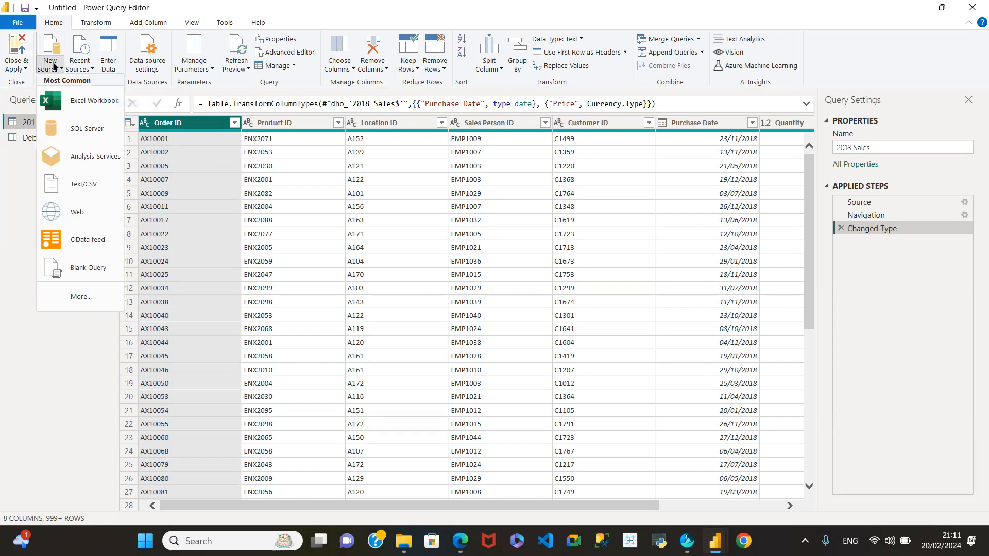
click(91, 101)
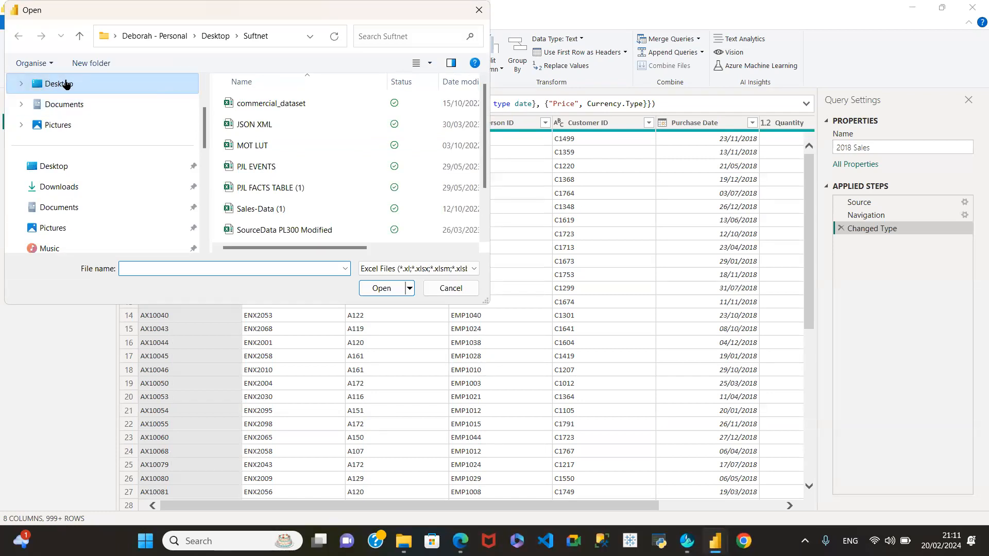
scroll(317, 152, down, 1)
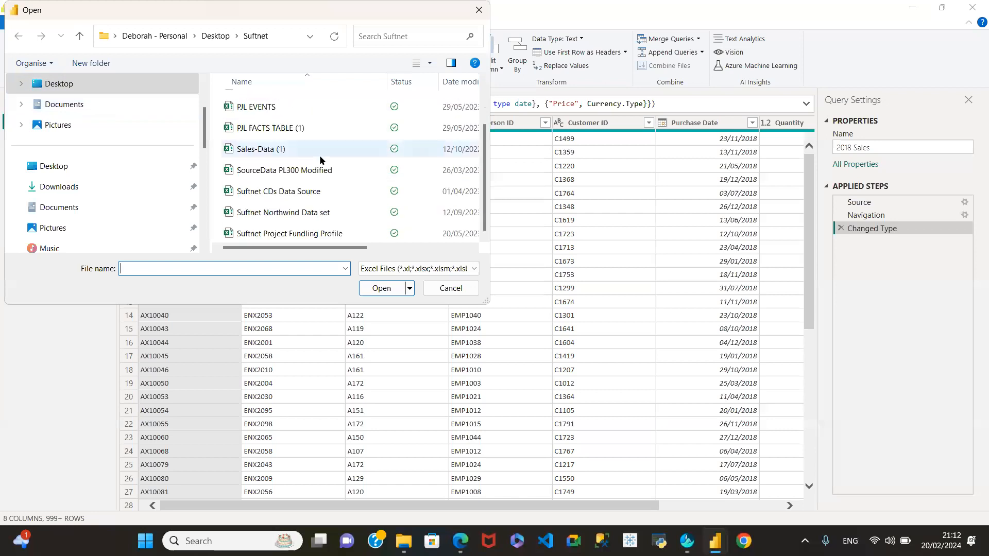
click(277, 191)
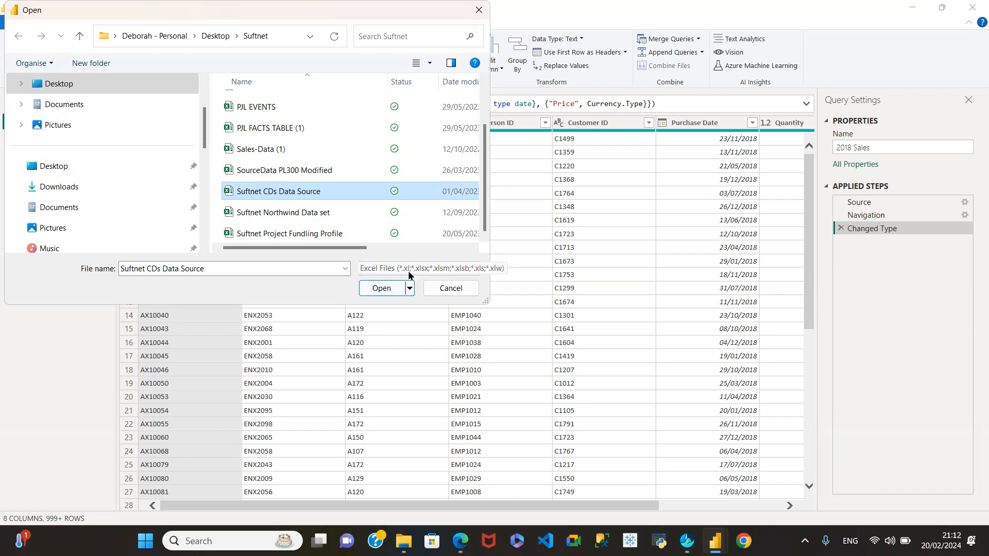
click(383, 288)
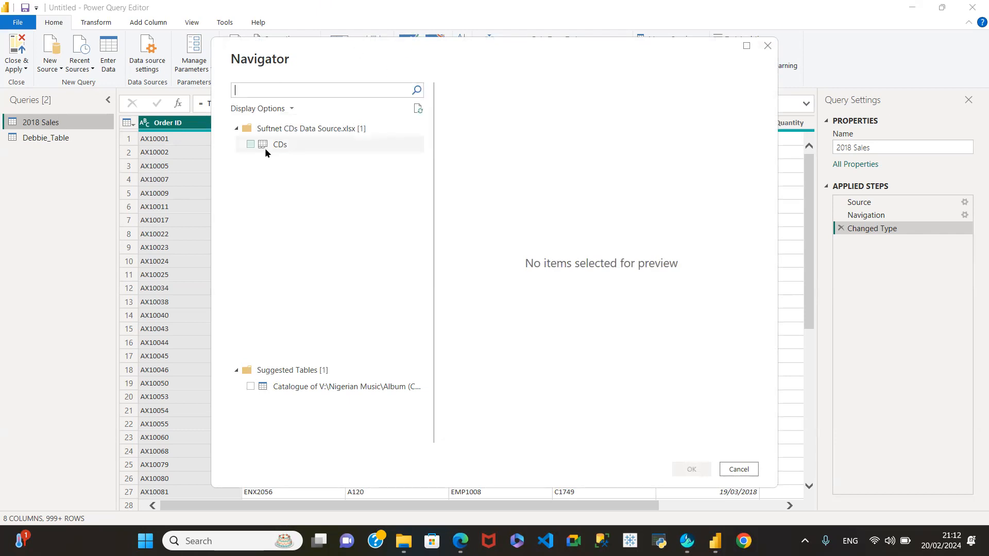
Preview the workbook's CDs sheet and its suggested catalogue table, and load the CDs sheet as a new query.
click(298, 144)
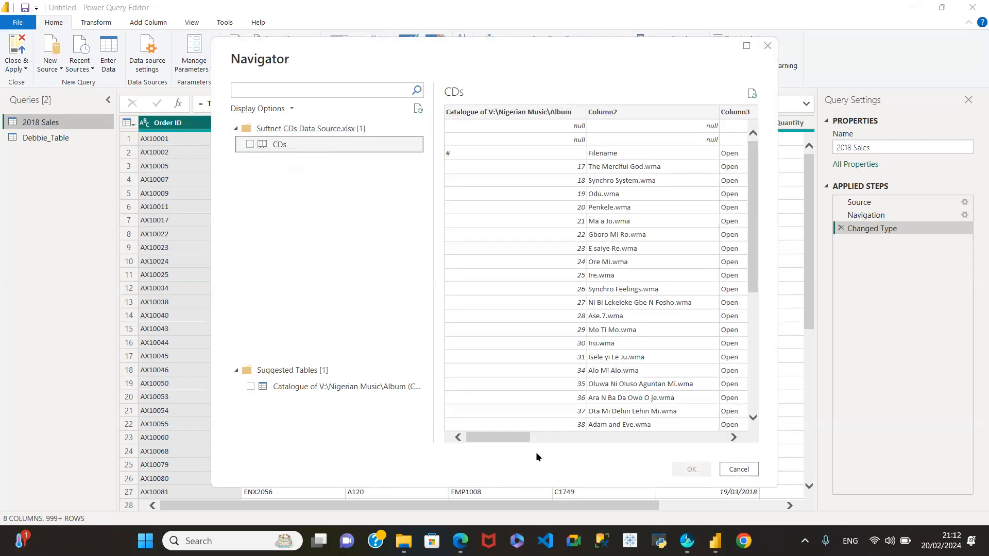
drag(489, 438, 438, 443)
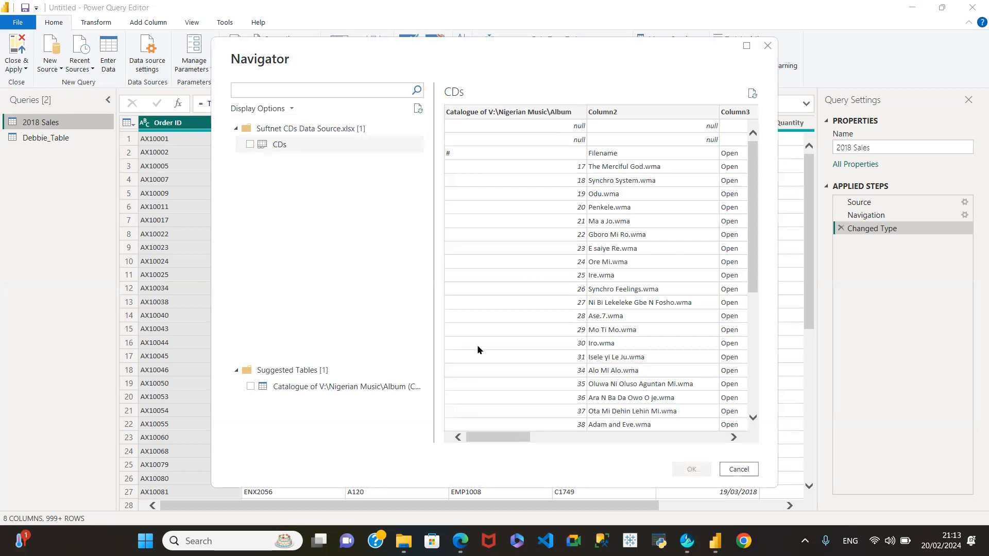
drag(490, 441, 750, 455)
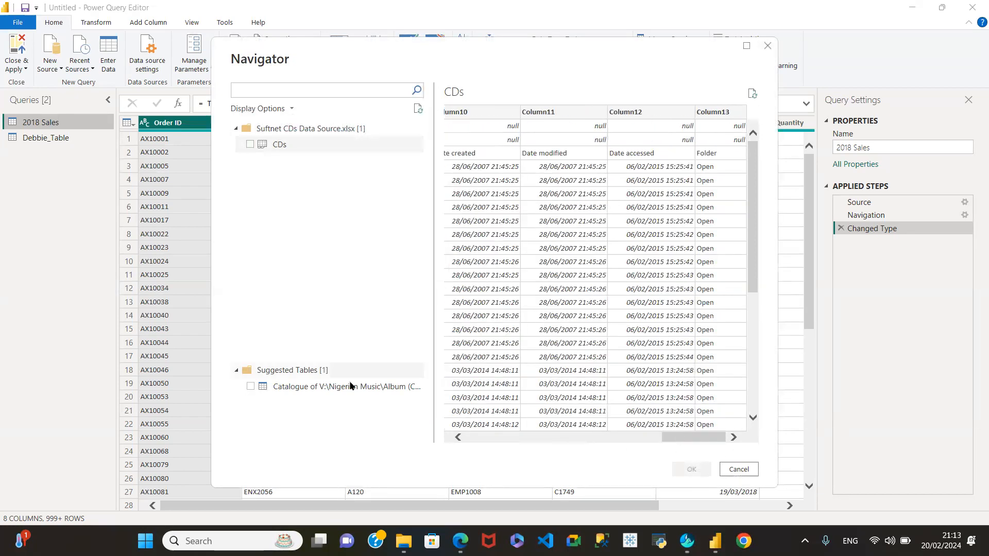
click(332, 386)
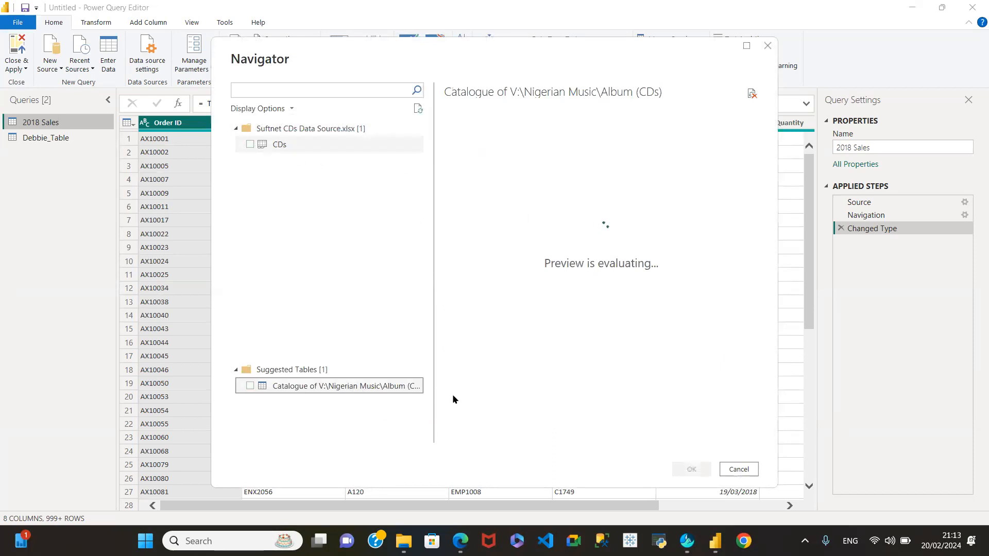
drag(487, 437, 444, 455)
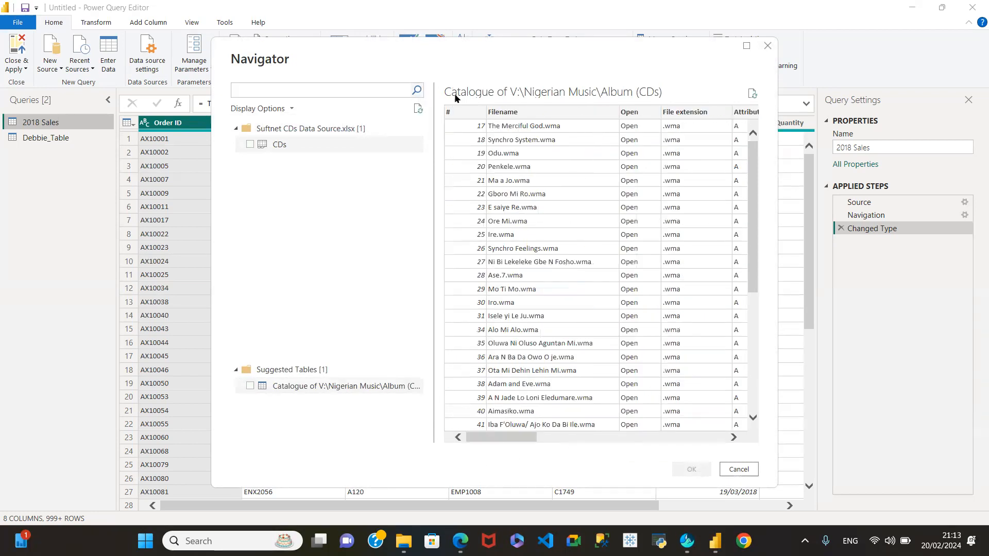
click(287, 144)
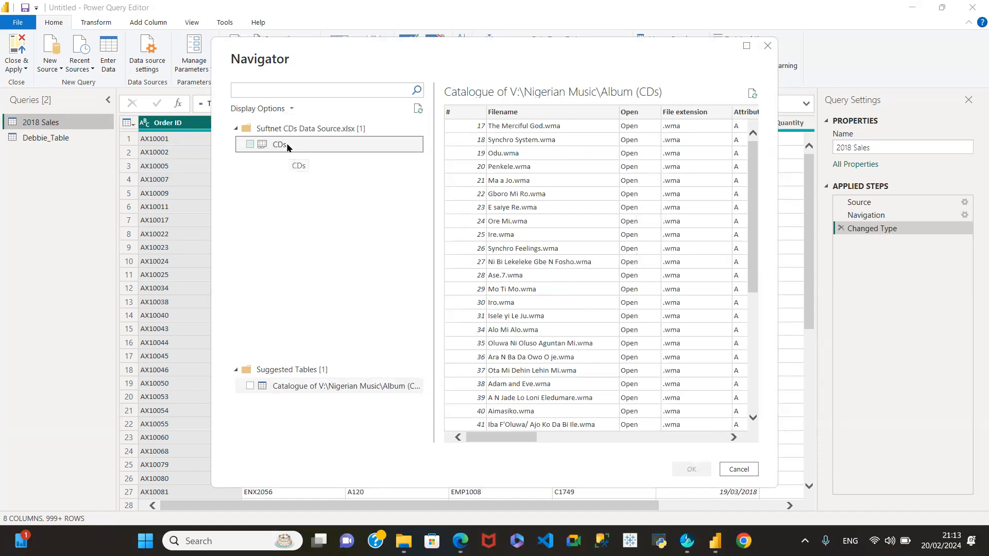
click(249, 144)
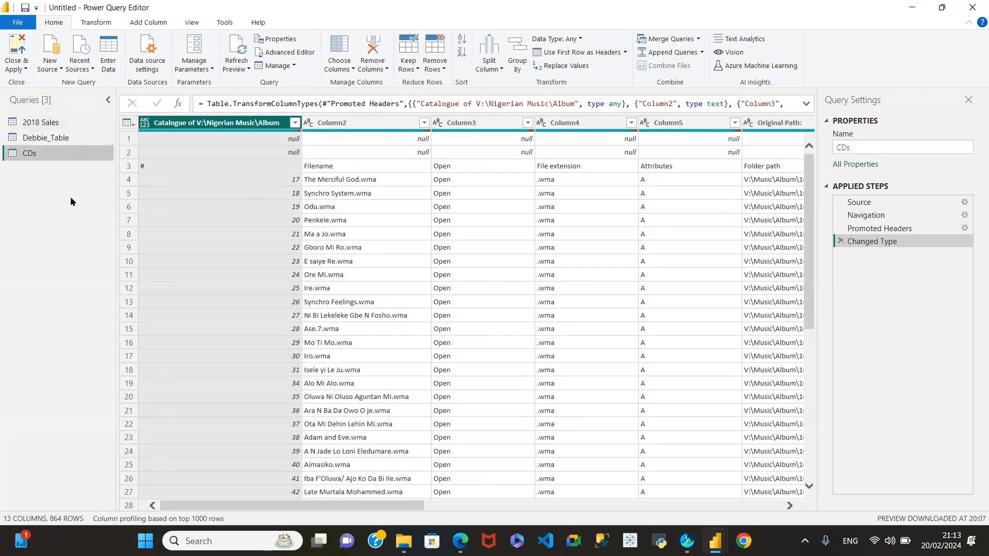
Start a new Web data source and copy the link address of the World Population Clock search result in the browser.
click(84, 71)
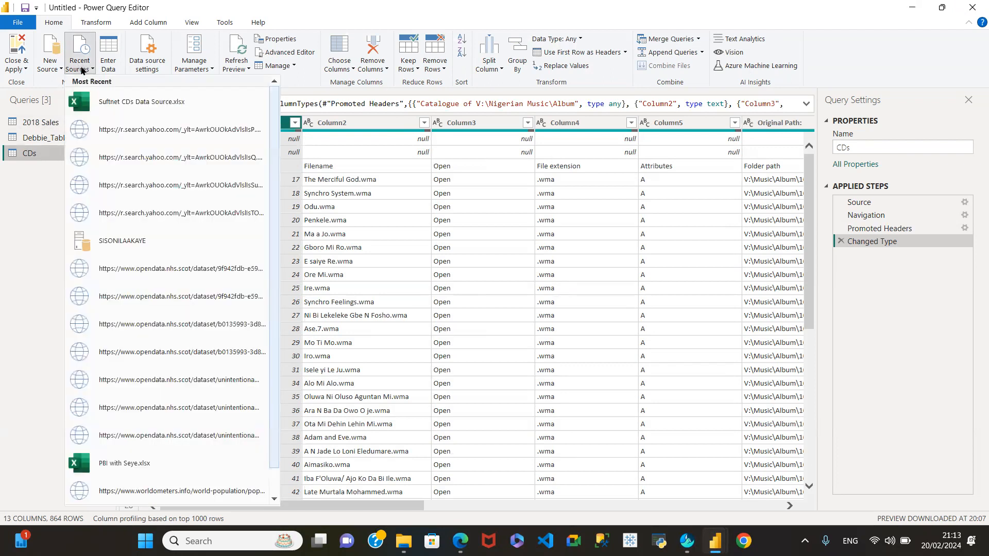
click(51, 69)
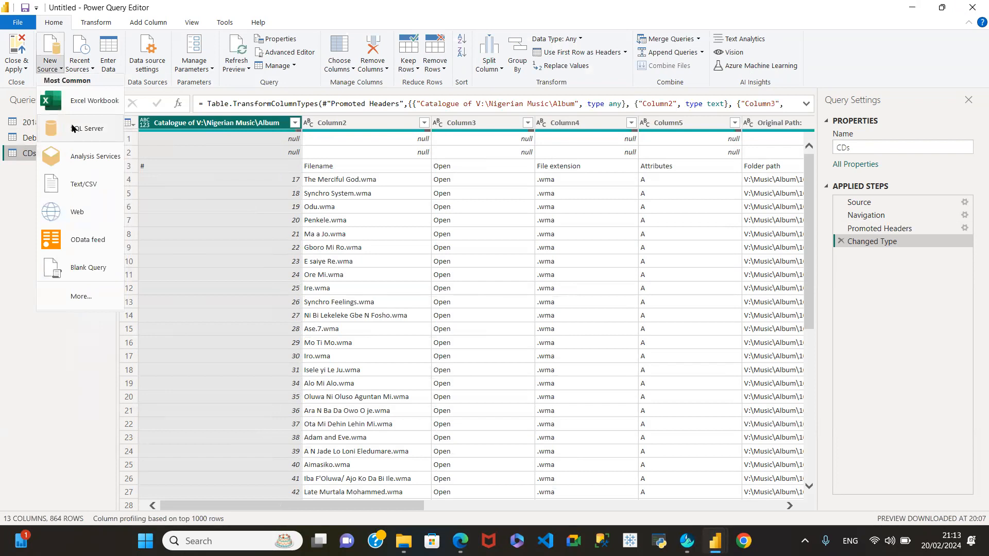
click(73, 215)
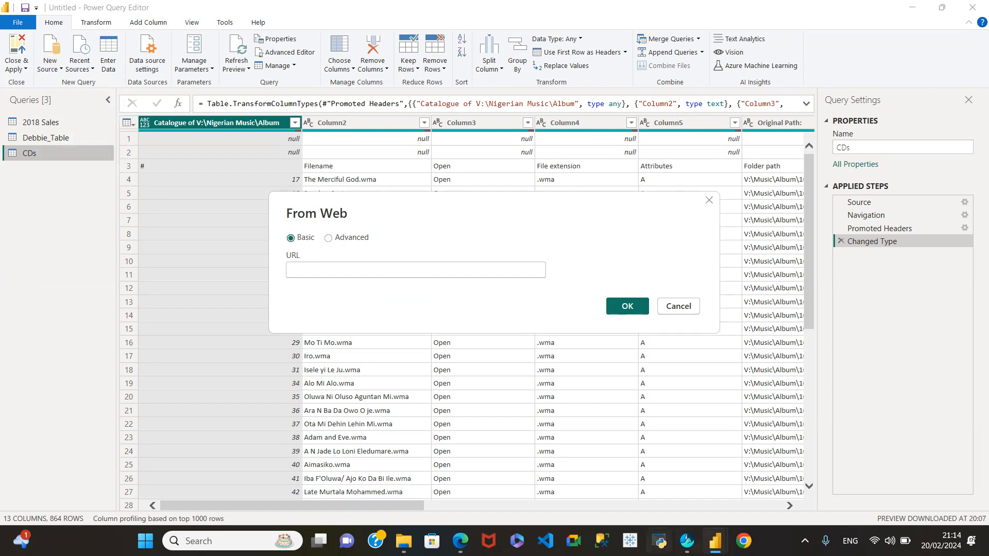
mouse_move(687, 541)
click(690, 490)
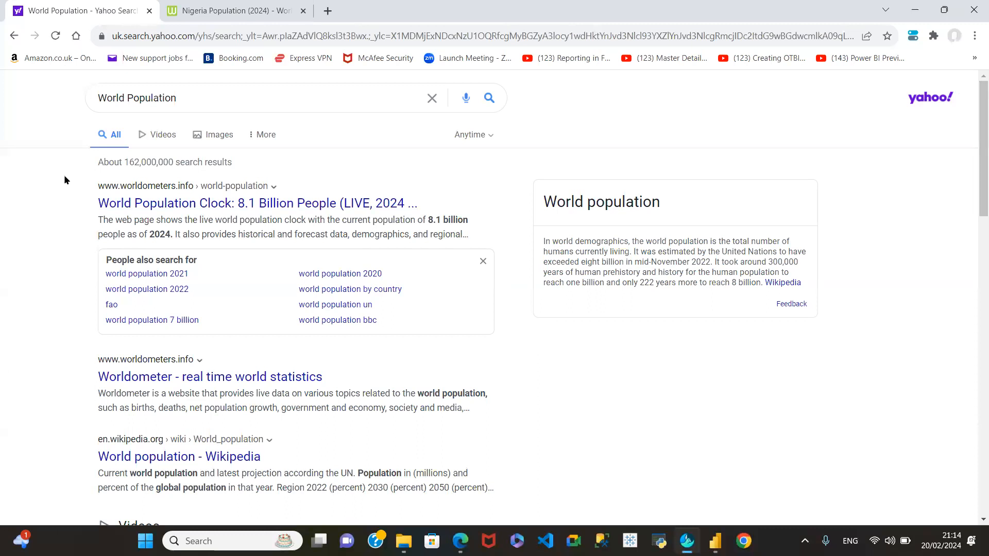
right_click(245, 206)
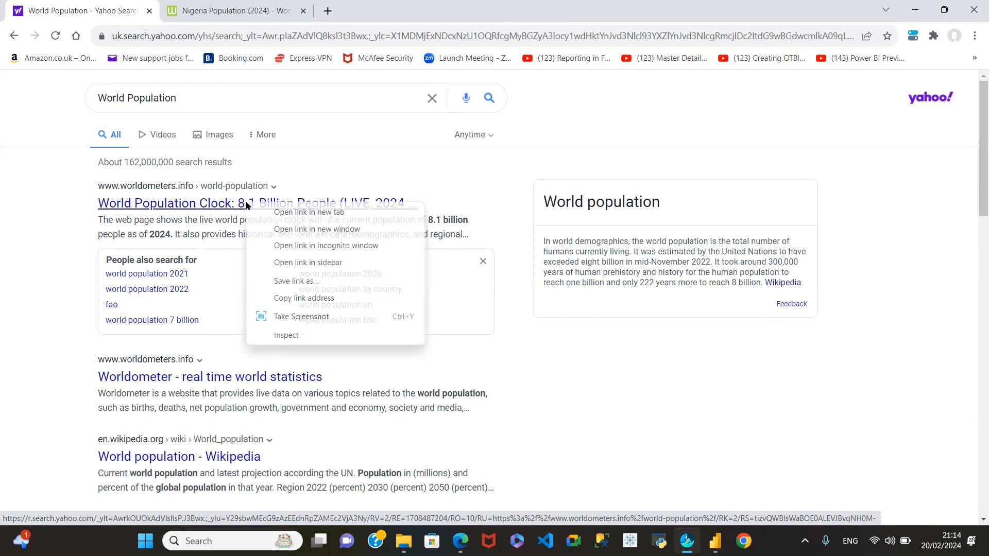
click(282, 300)
Switch back to the Power Query Editor, paste the copied link as the Web source's URL, and connect to it.
mouse_move(715, 541)
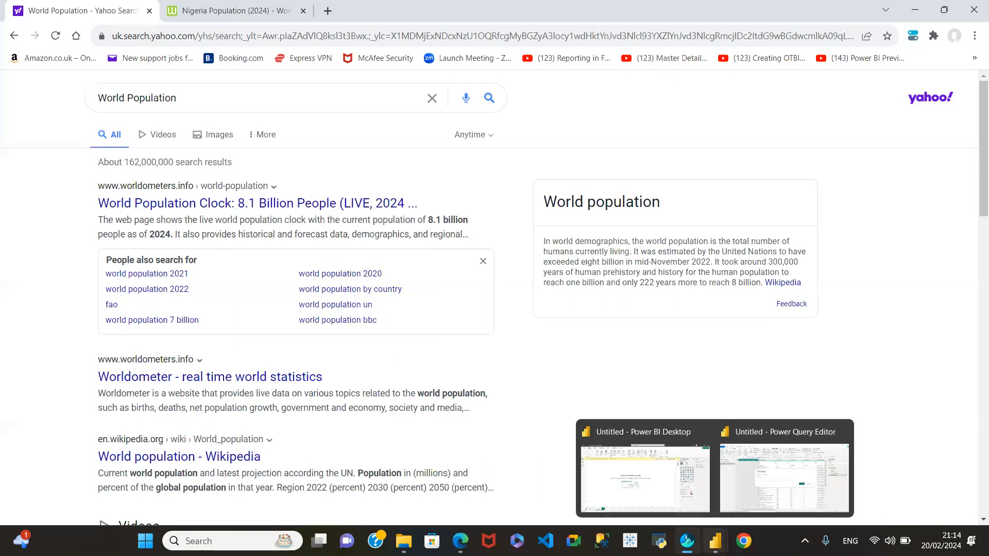
click(784, 474)
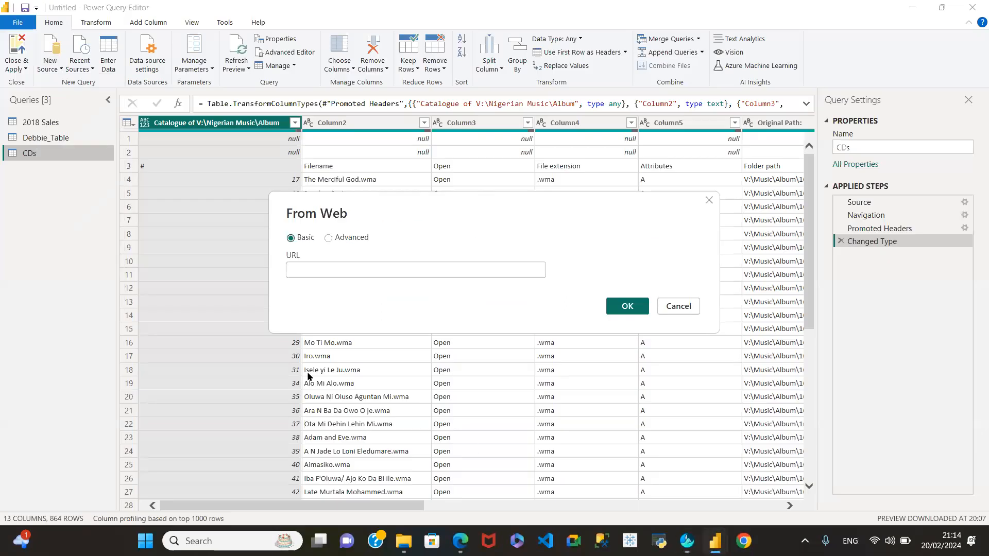
right_click(304, 268)
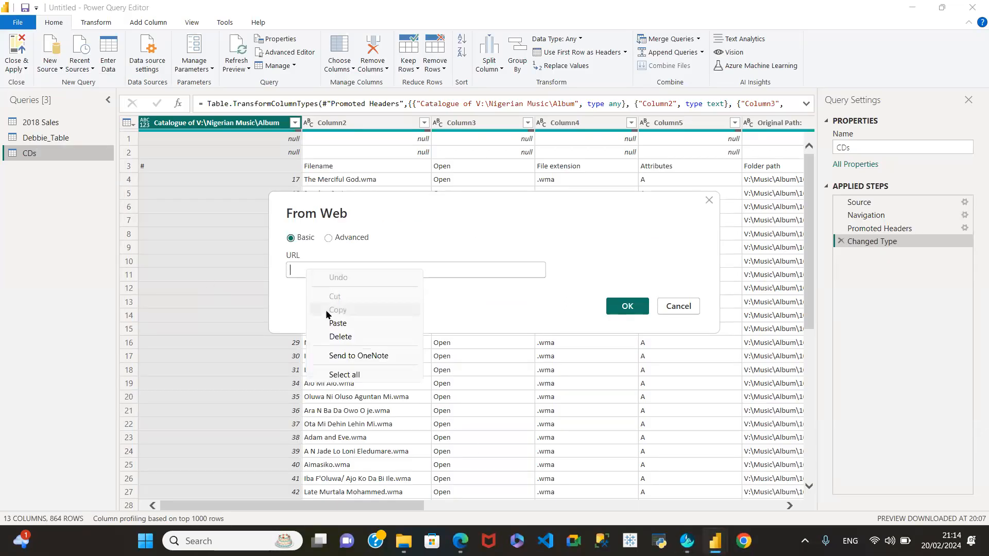
click(337, 323)
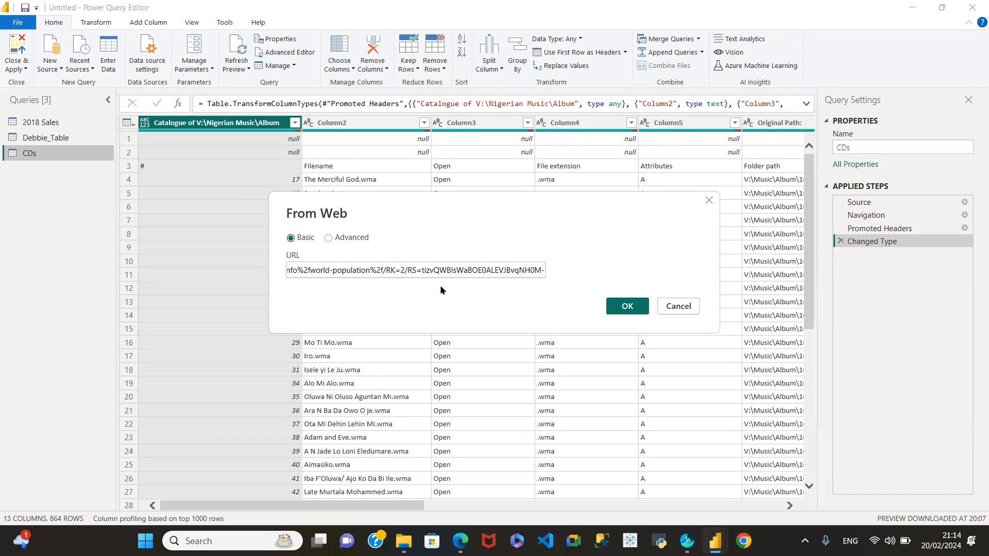
click(628, 306)
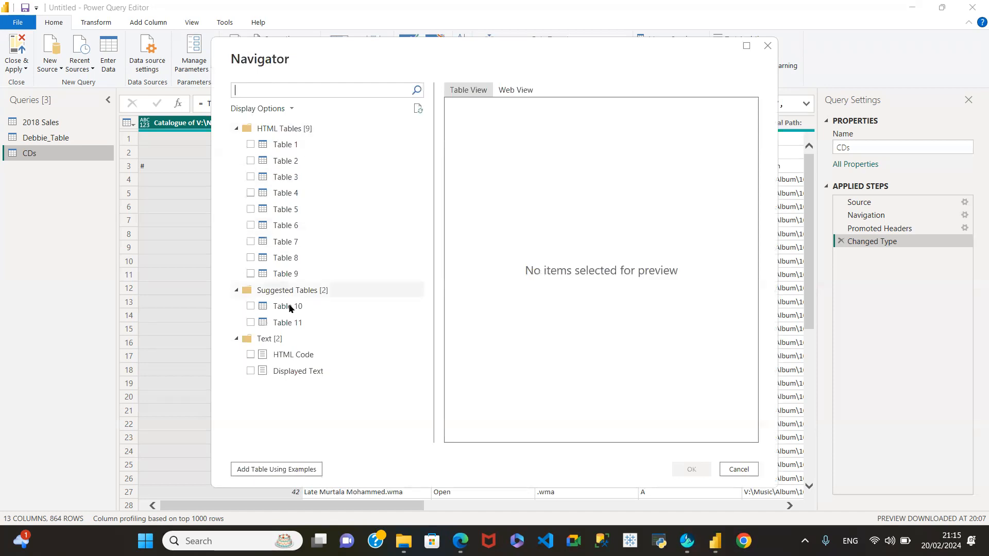
Examine the web page's displayed text, HTML code and several of its HTML tables in the Navigator preview.
click(291, 374)
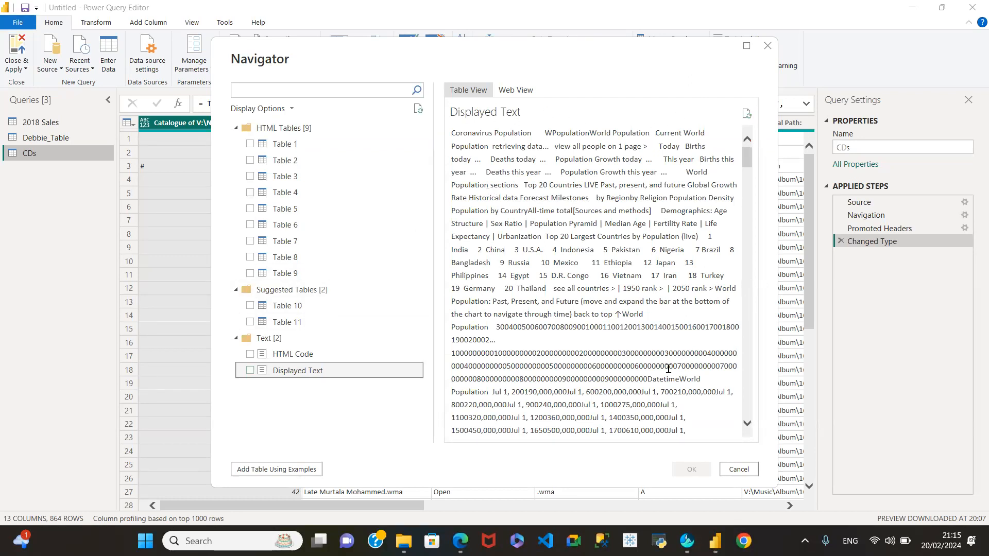
drag(747, 156, 719, 128)
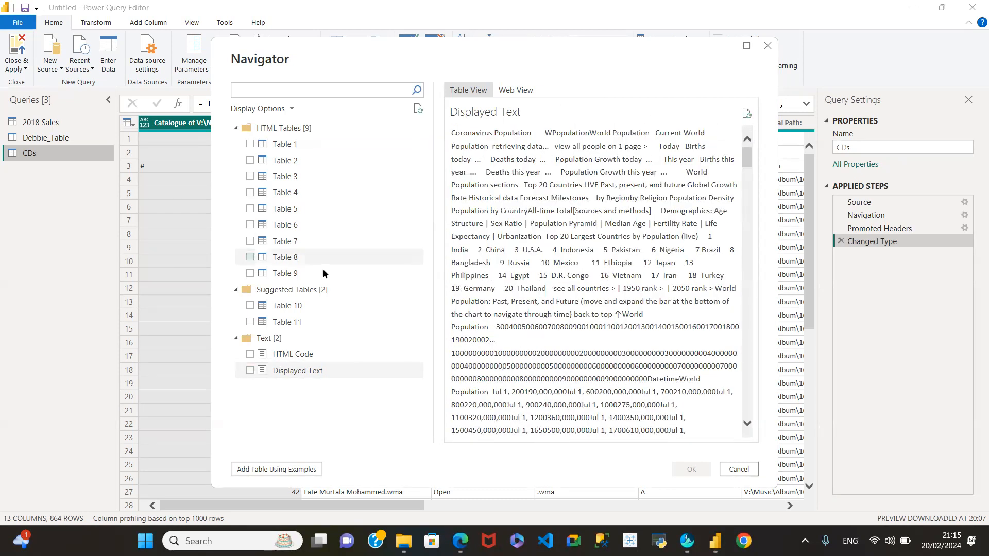
click(292, 353)
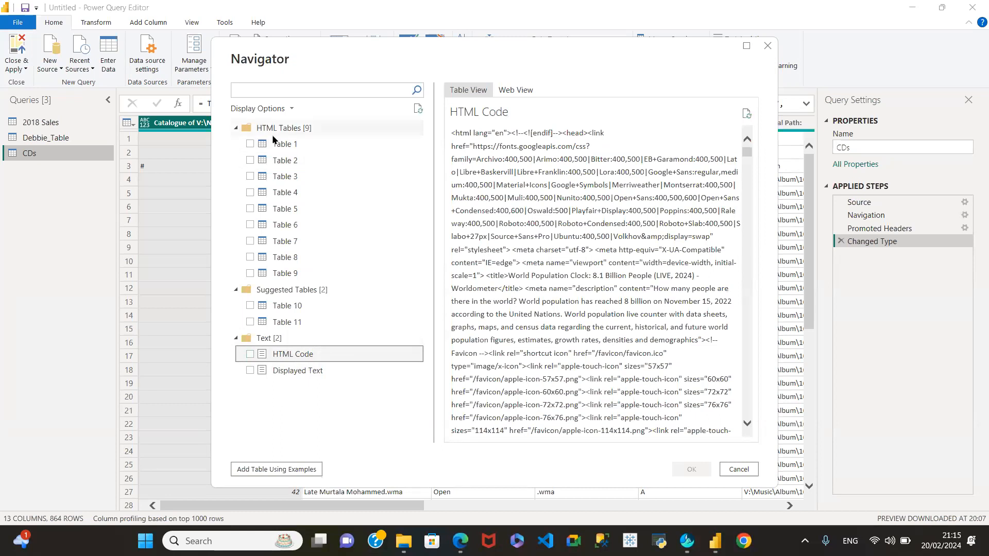
click(283, 143)
click(290, 161)
click(283, 176)
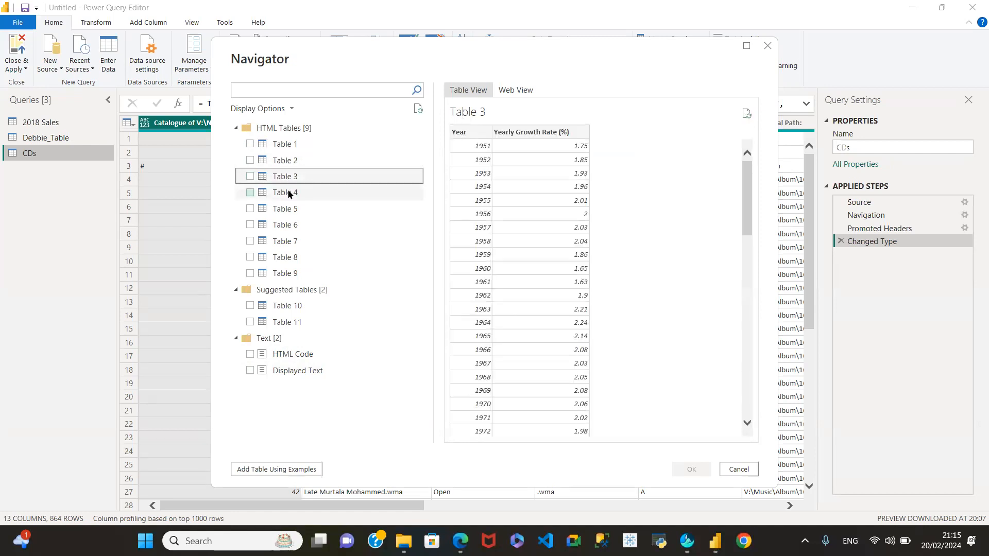
click(288, 194)
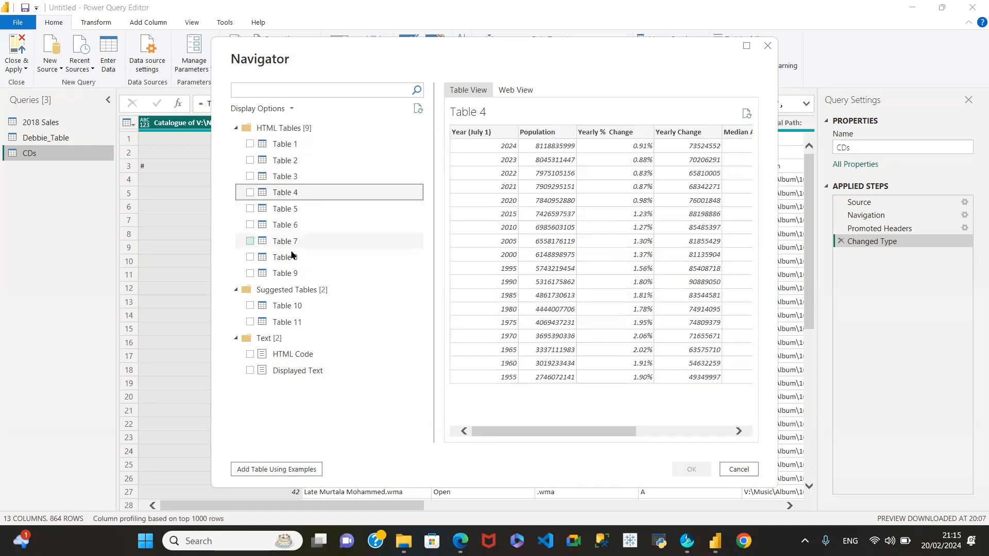
click(288, 273)
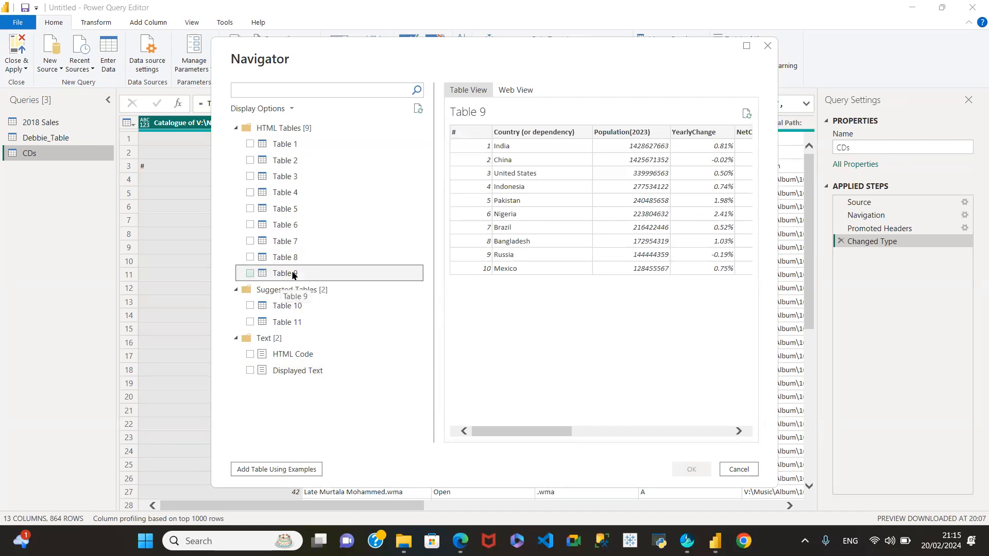
click(280, 260)
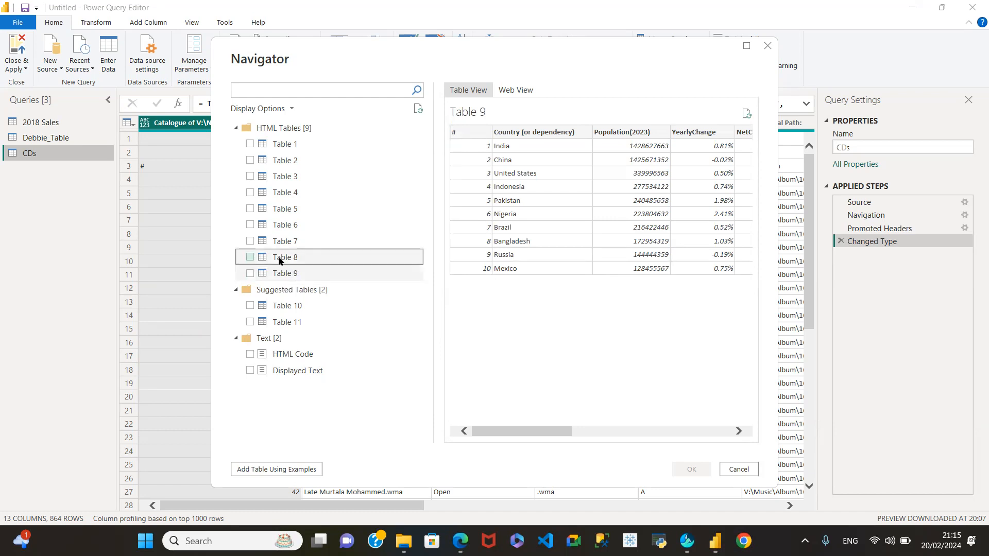
click(284, 241)
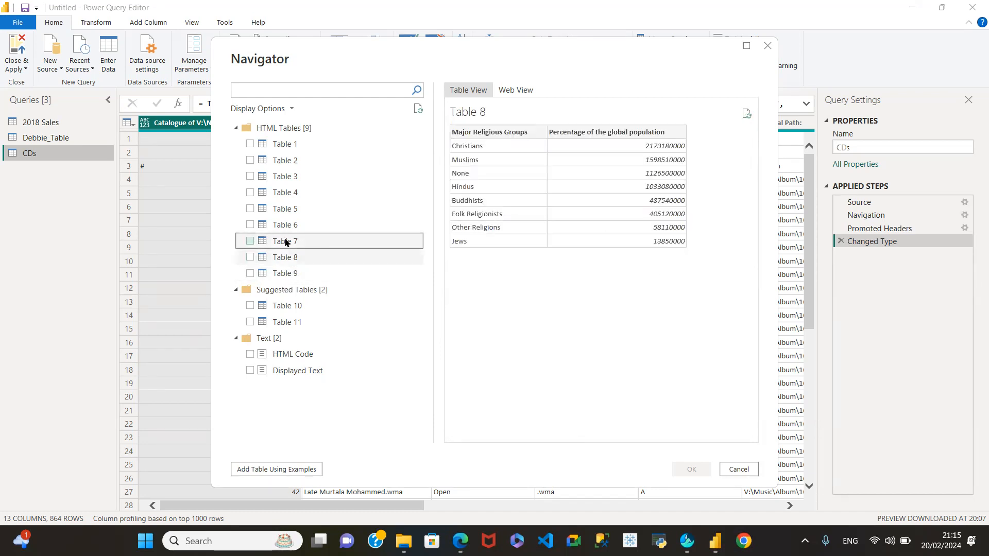
click(286, 258)
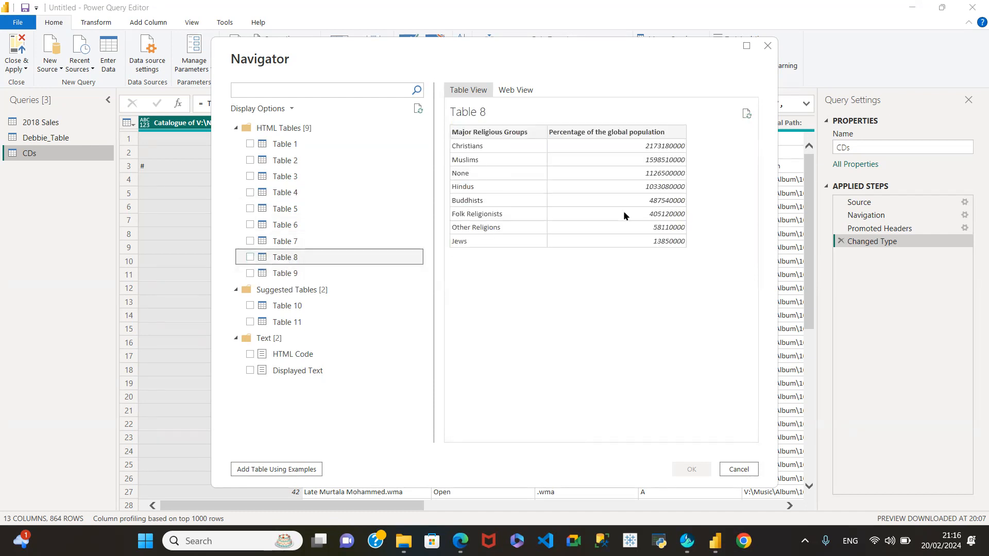
Preview Table 9 with country populations through to its last columns, and load it as a new query.
click(292, 273)
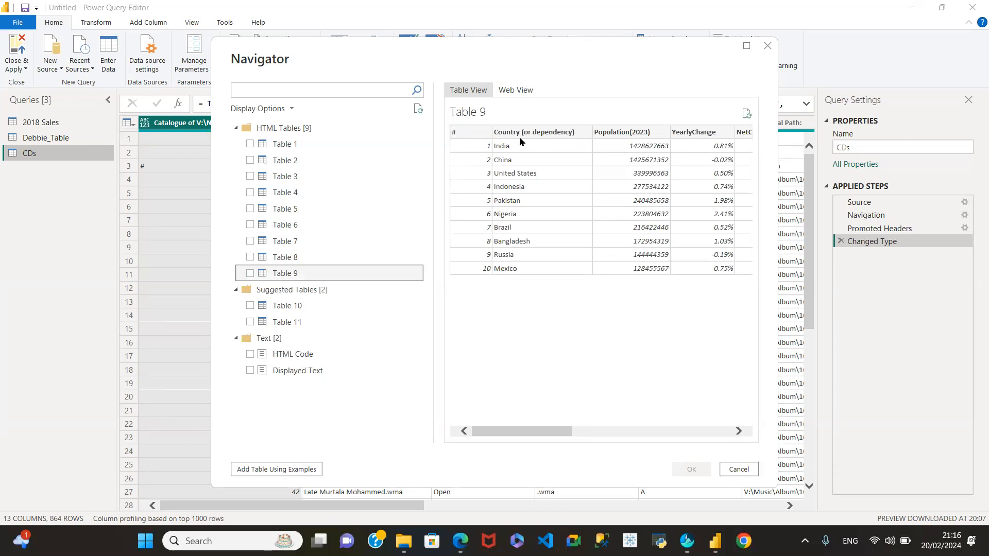
drag(513, 432, 694, 422)
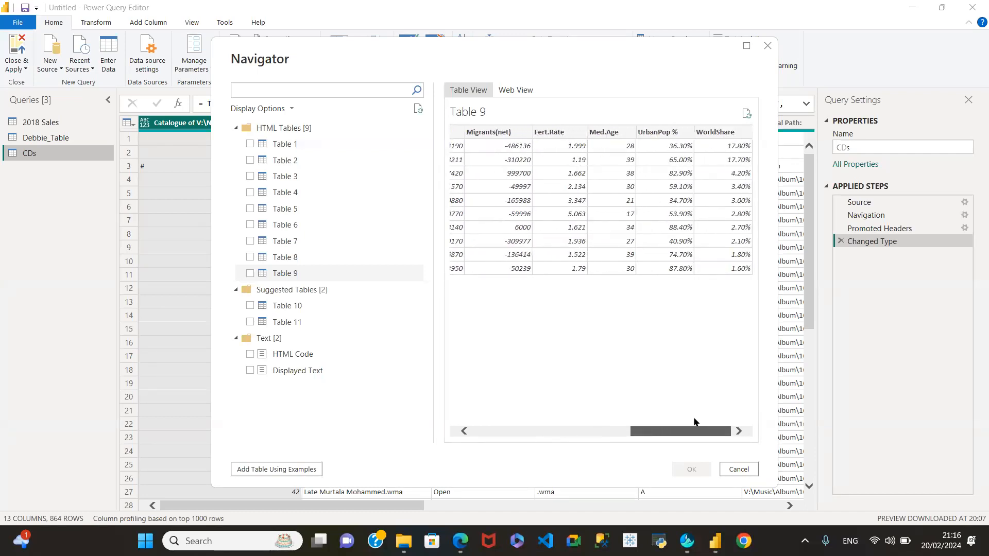
click(250, 273)
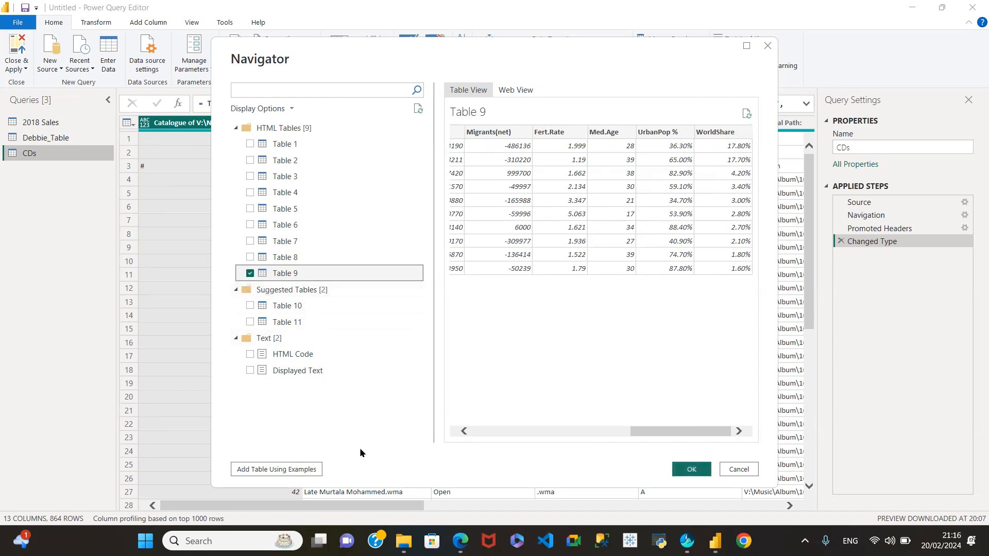
click(696, 474)
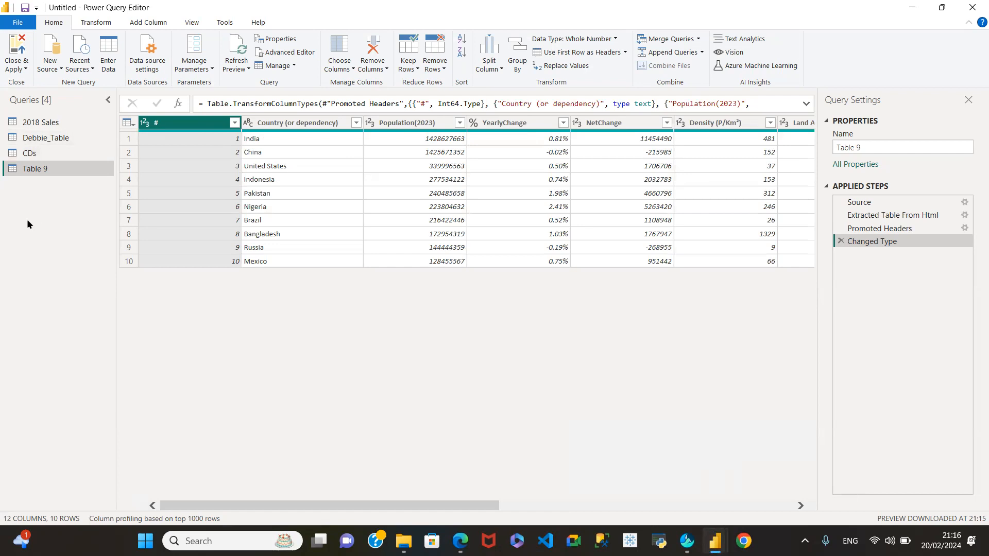
Add a blank query as a new source, and view its code in the Advanced Editor without changing it.
click(52, 69)
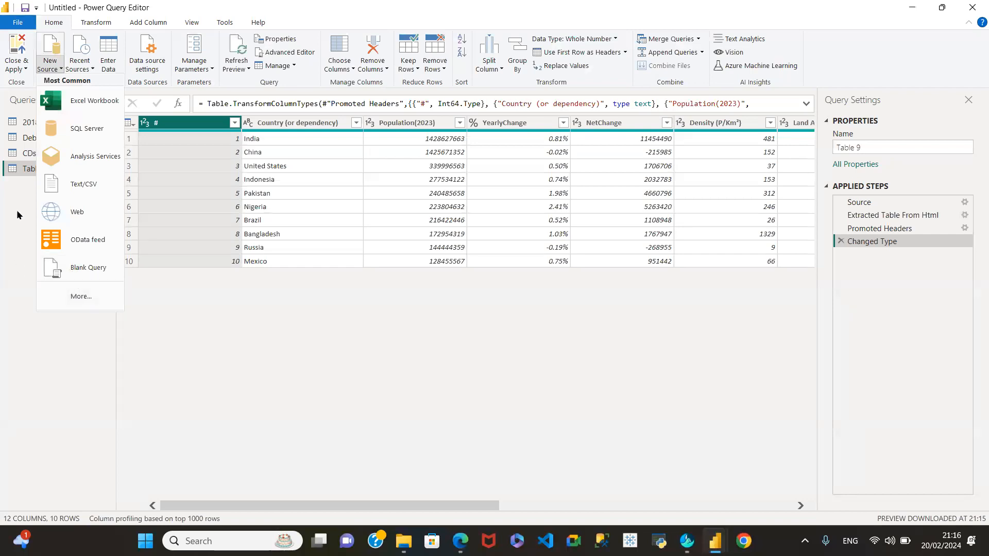
click(72, 267)
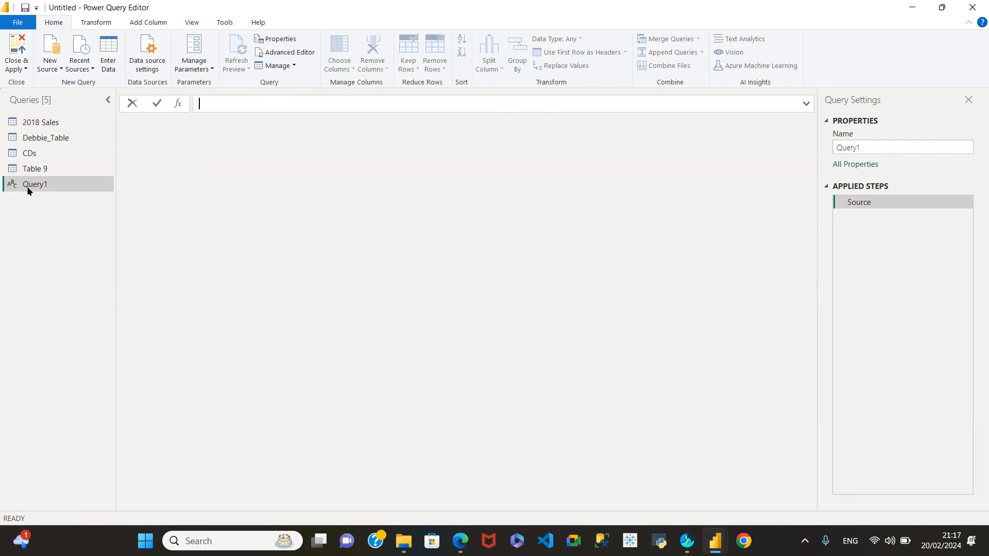
click(288, 53)
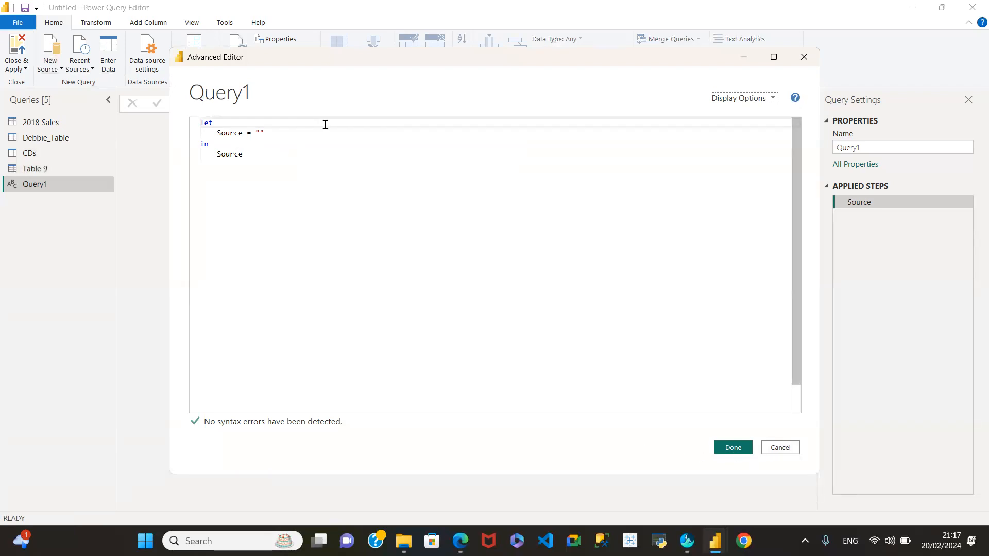
click(780, 448)
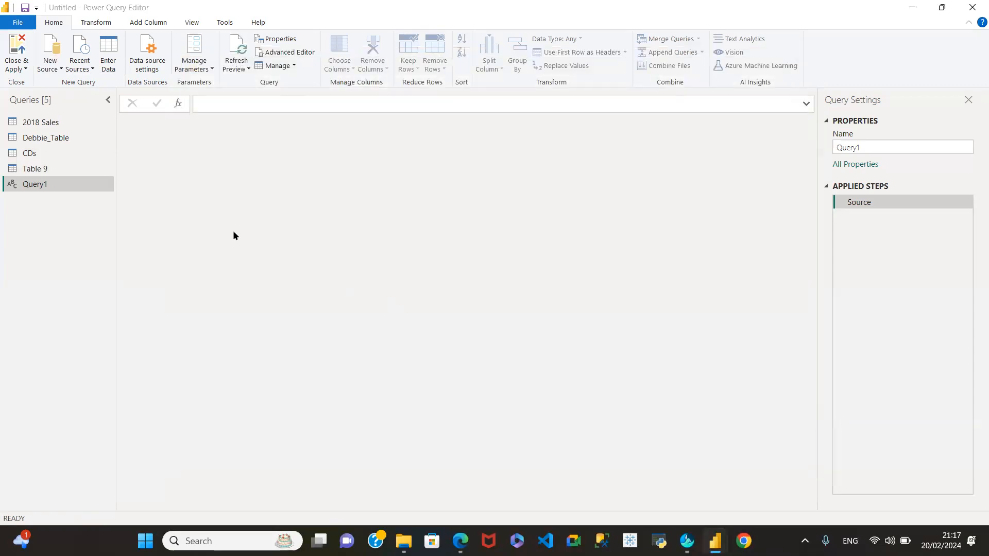
Delete the blank query Query1 from the list of queries and confirm the deletion.
right_click(27, 185)
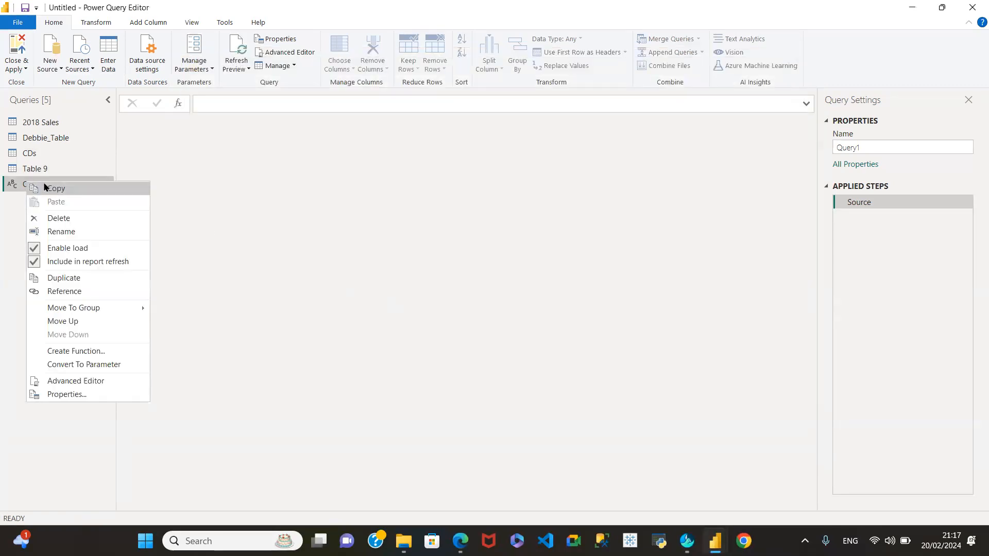
click(52, 220)
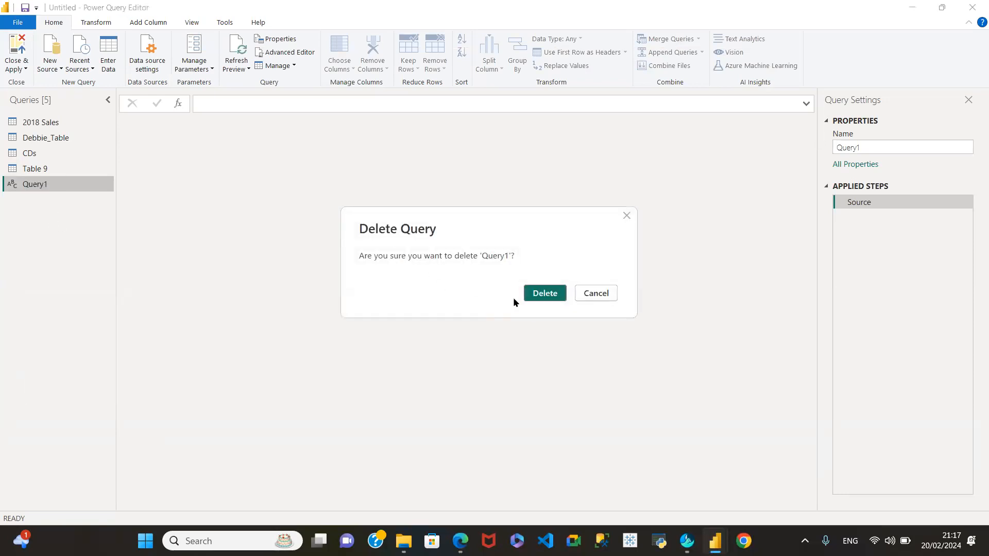
click(544, 297)
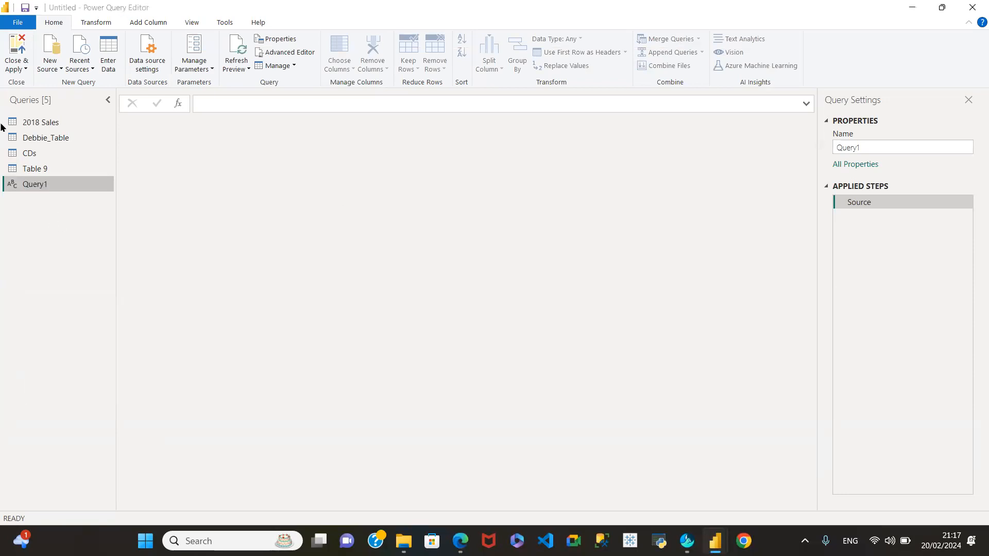
Examine the full list of available data connectors for a new source, and close it without connecting.
click(50, 68)
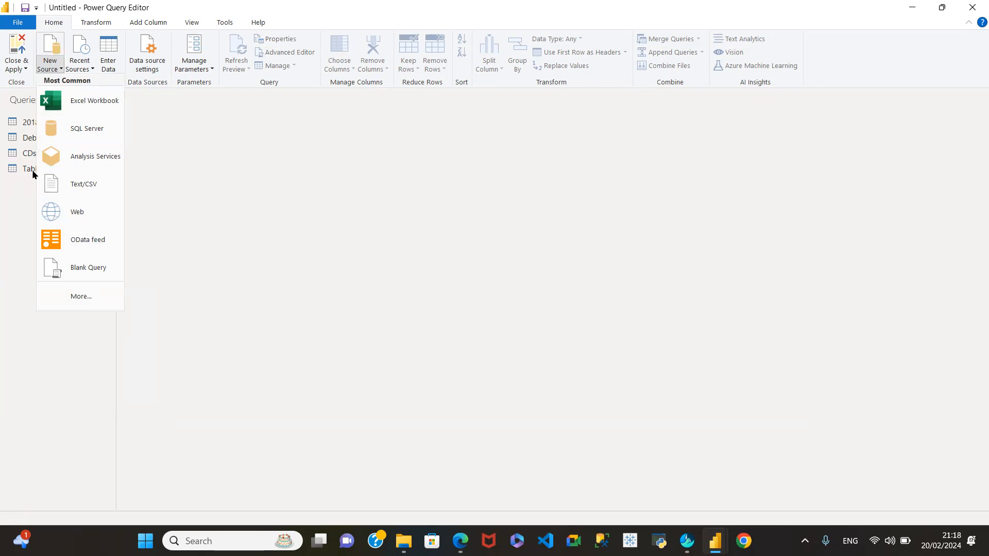
click(90, 302)
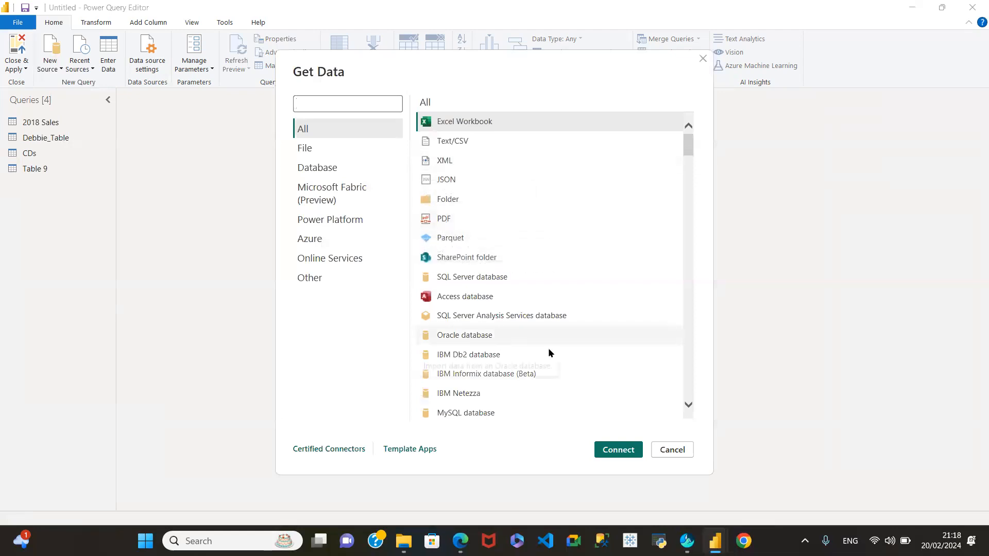
drag(691, 145, 706, 360)
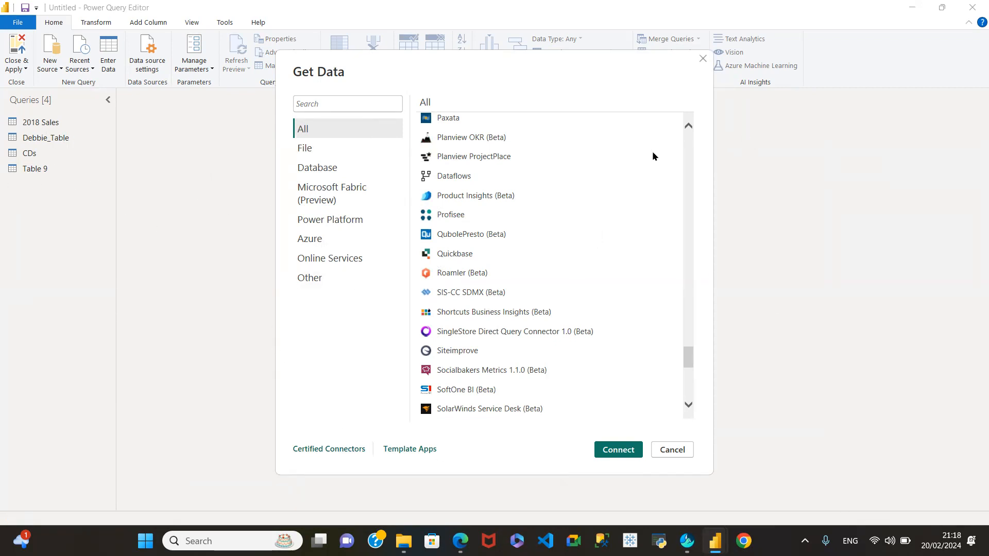
click(672, 450)
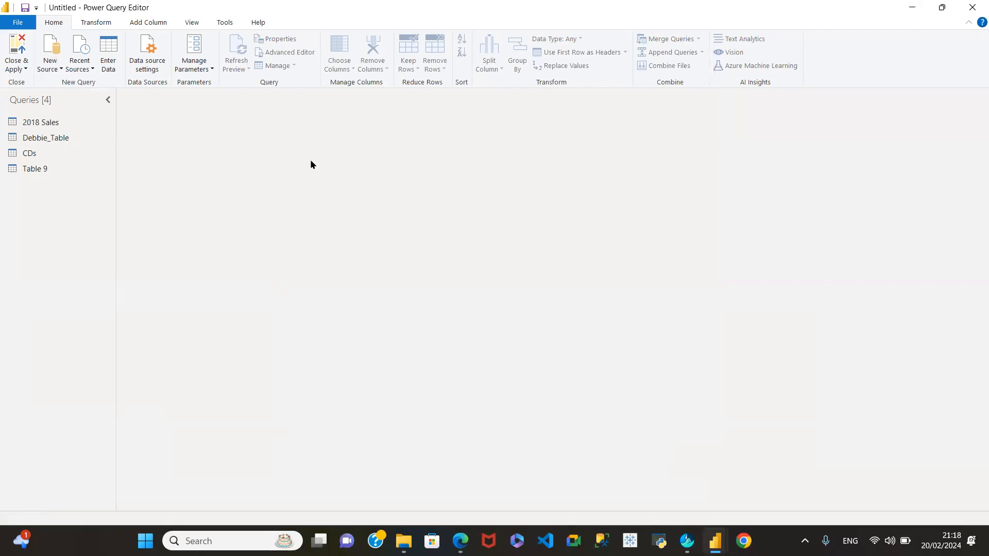
View the site URL prompt of the SharePoint folder connector as a new source without connecting.
click(50, 67)
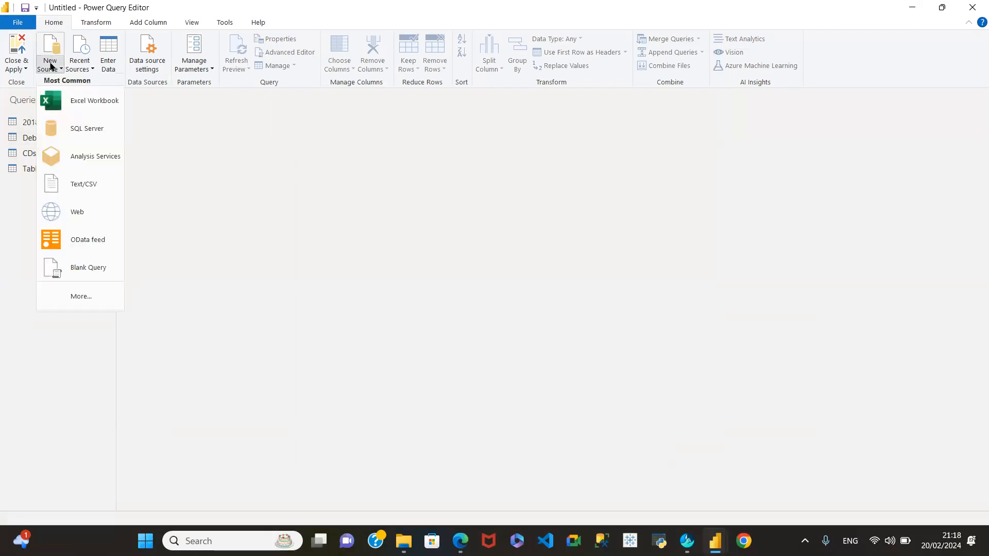
click(95, 297)
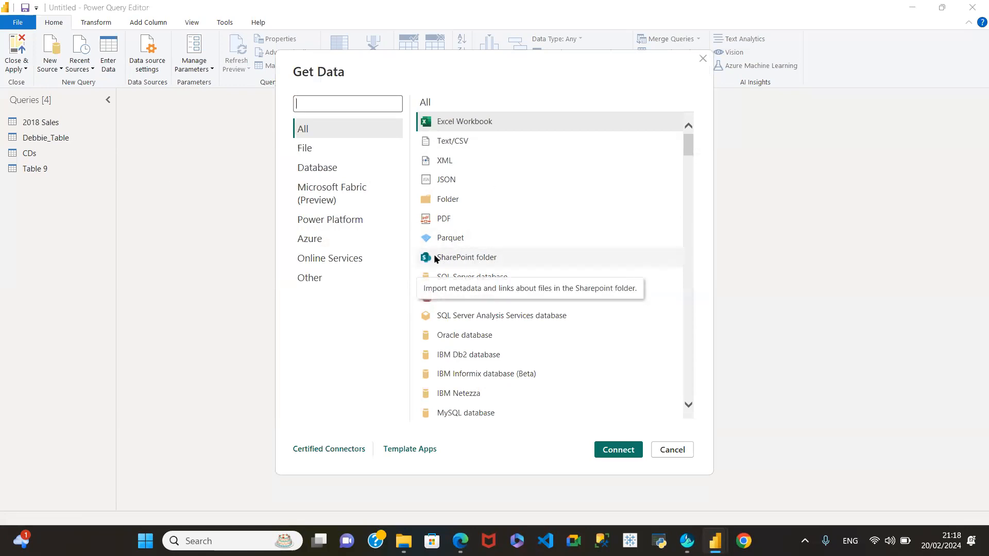
click(487, 258)
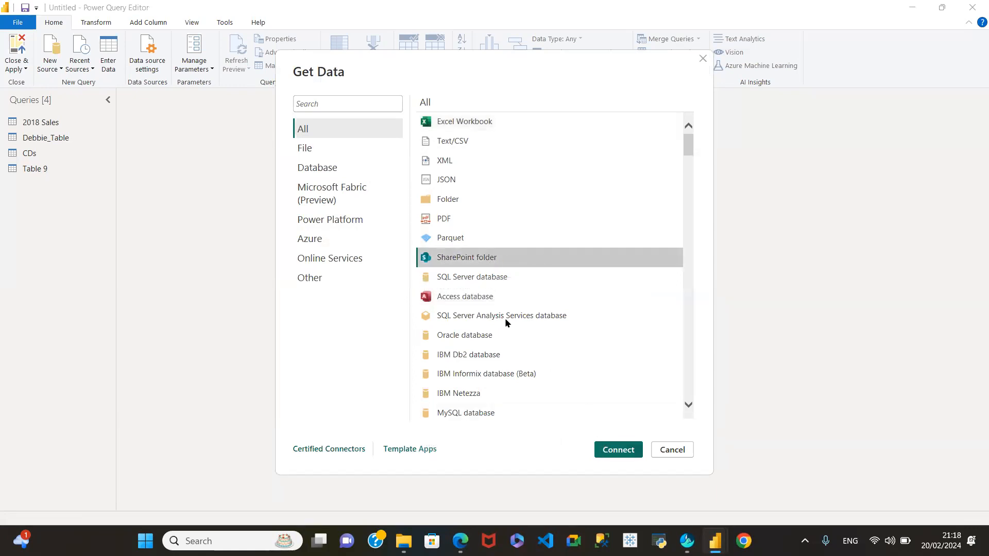
click(617, 449)
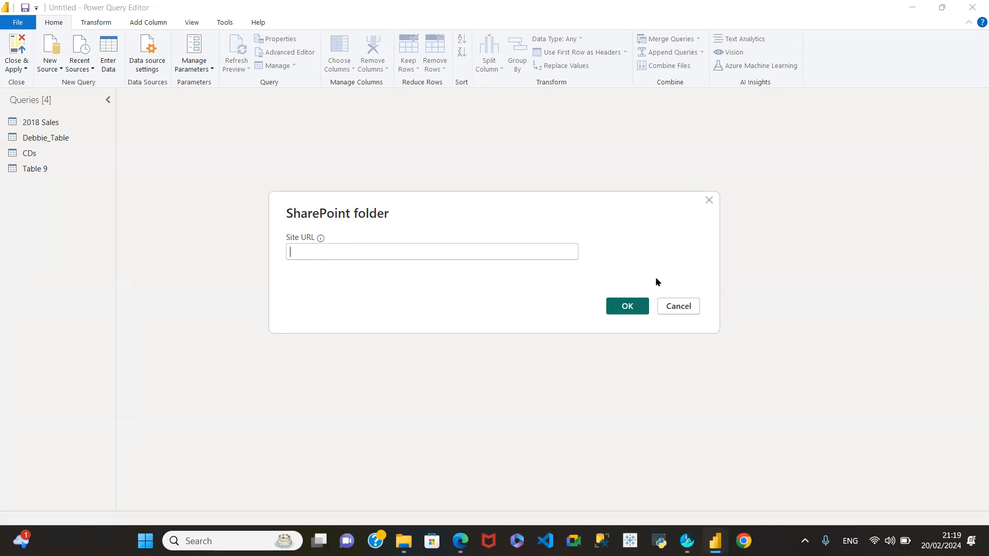
click(683, 306)
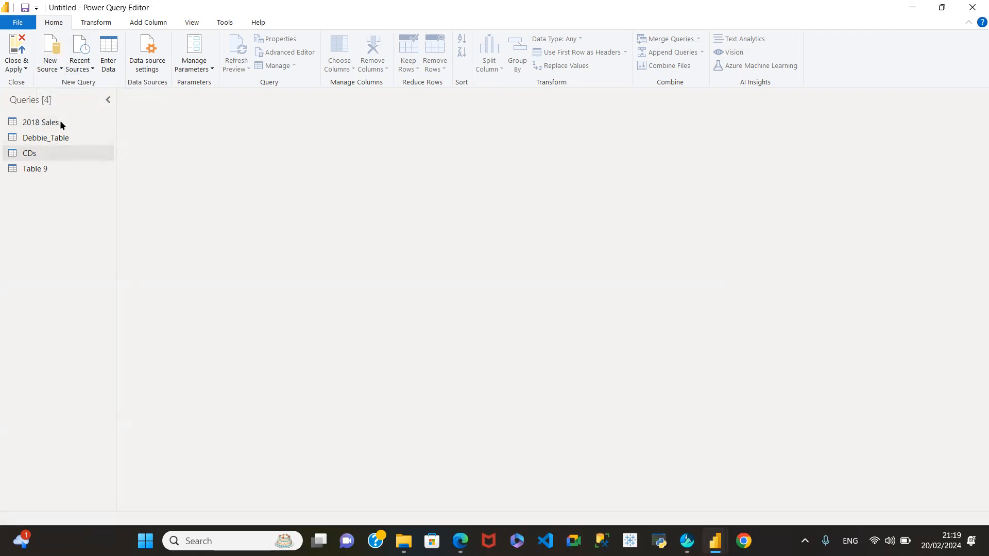
View the list of recently used sources without choosing one.
click(60, 124)
ctrl+click(57, 138)
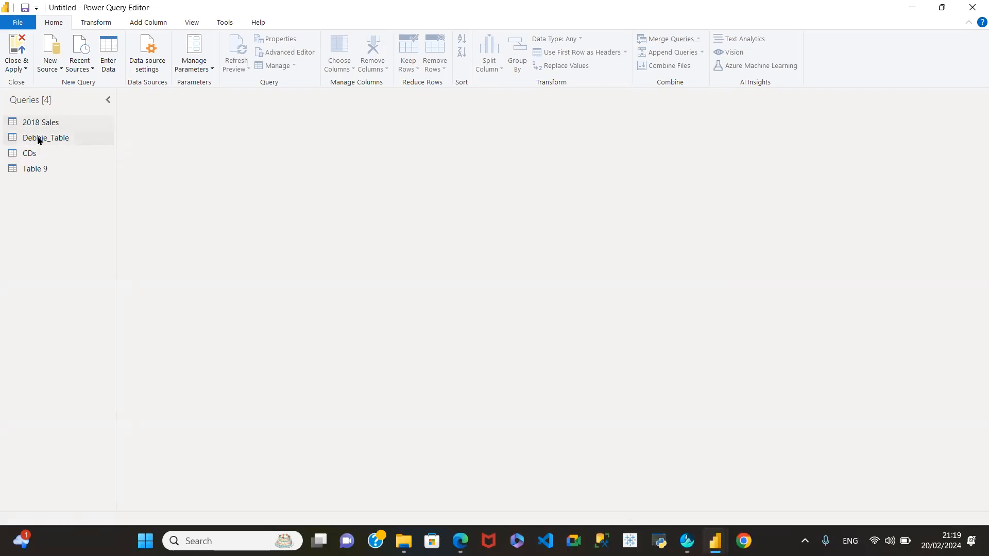
click(82, 66)
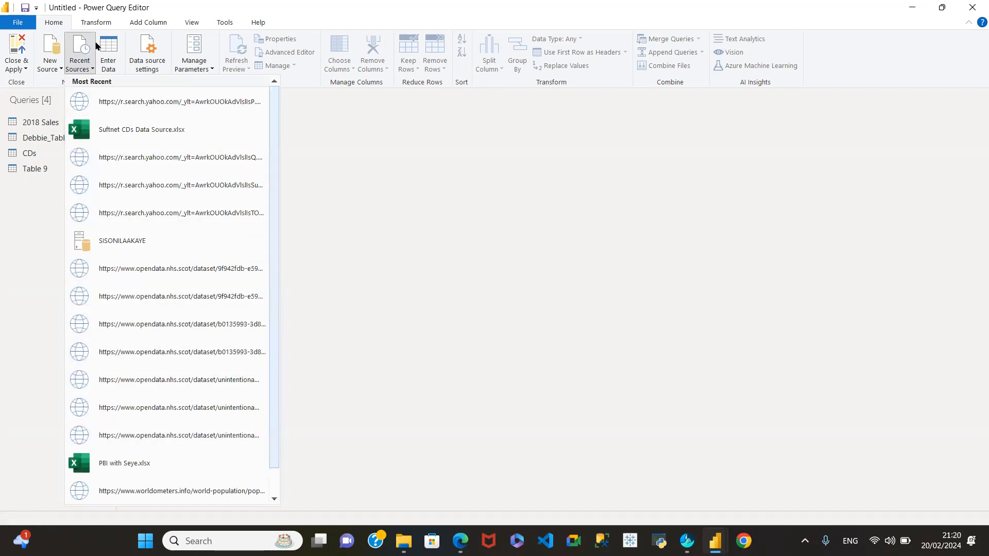
click(48, 215)
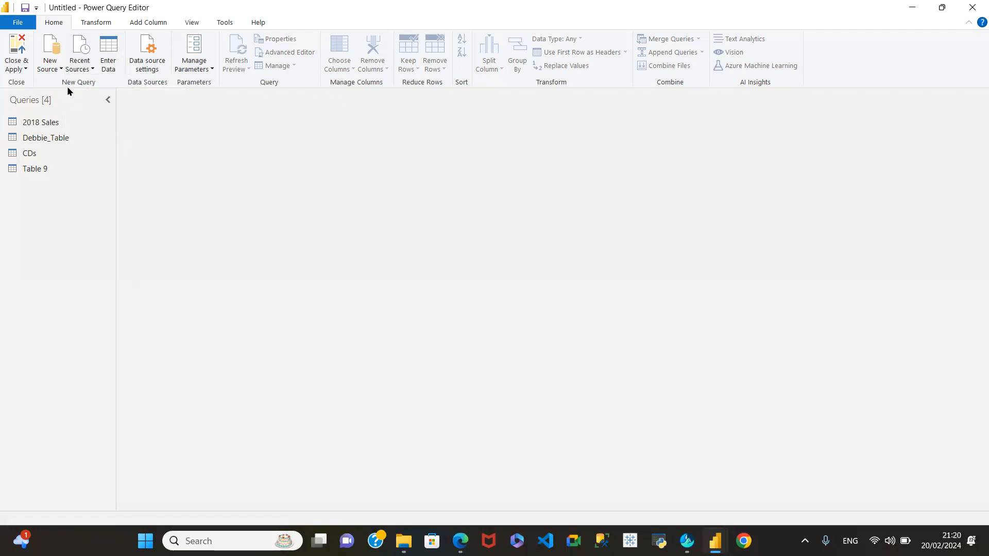
Start a manually entered table, name its first column Place, and add a second column with its default name.
click(105, 46)
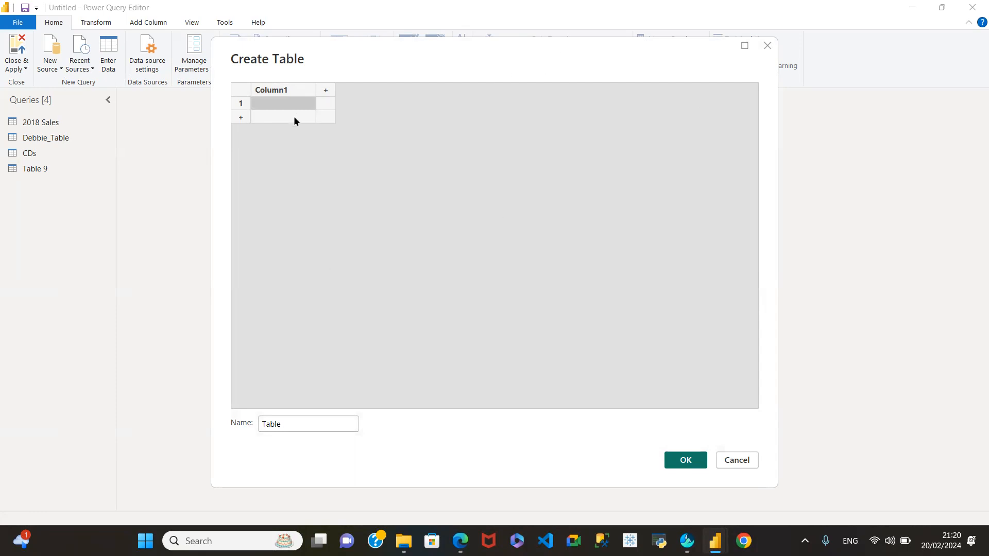
double_click(285, 88)
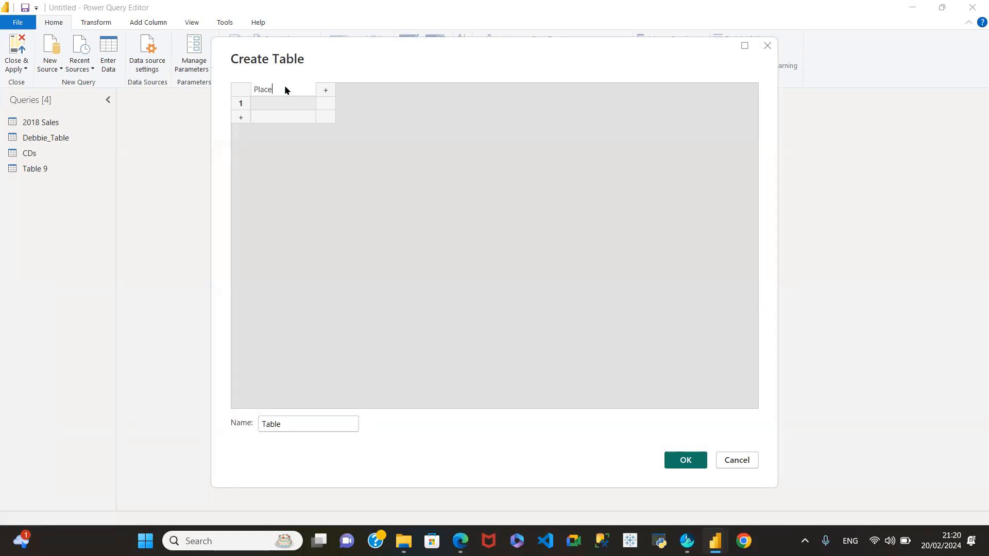
key(Return)
click(326, 91)
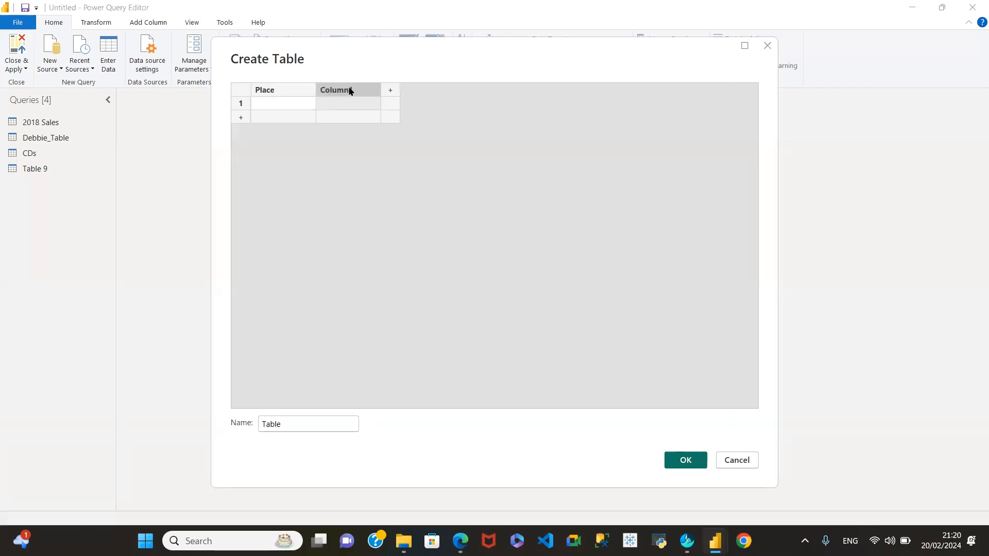
double_click(349, 91)
click(279, 103)
click(363, 104)
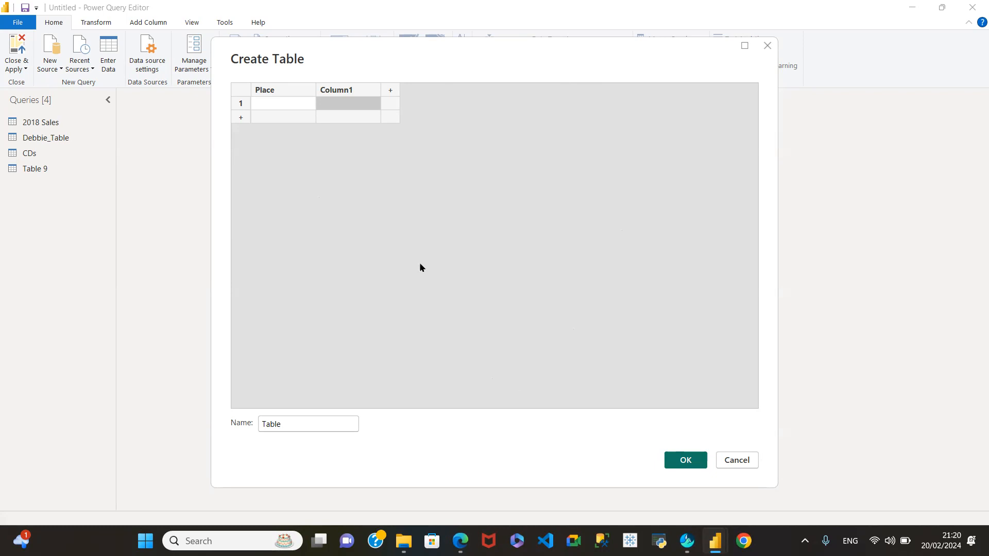
Name the manually entered table Location and load it as a new query.
click(301, 424)
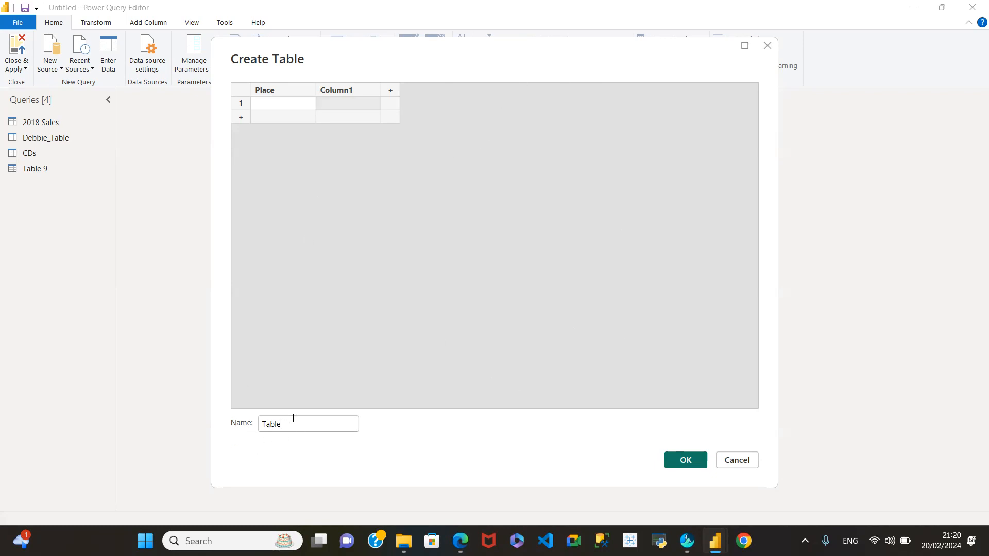
drag(293, 421, 232, 426)
text(Location)
click(686, 460)
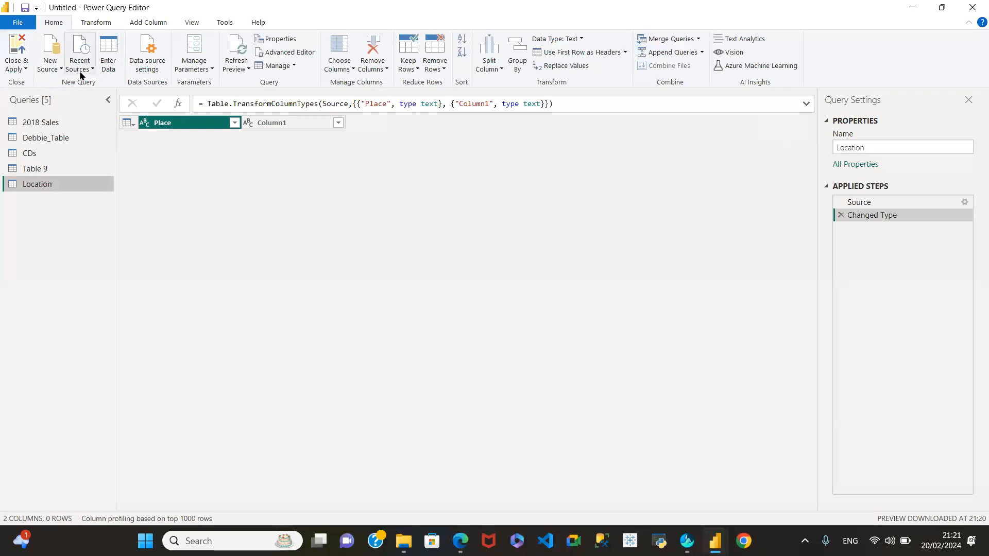
View the current file's data source settings and the available preview refresh options without changing anything.
click(148, 68)
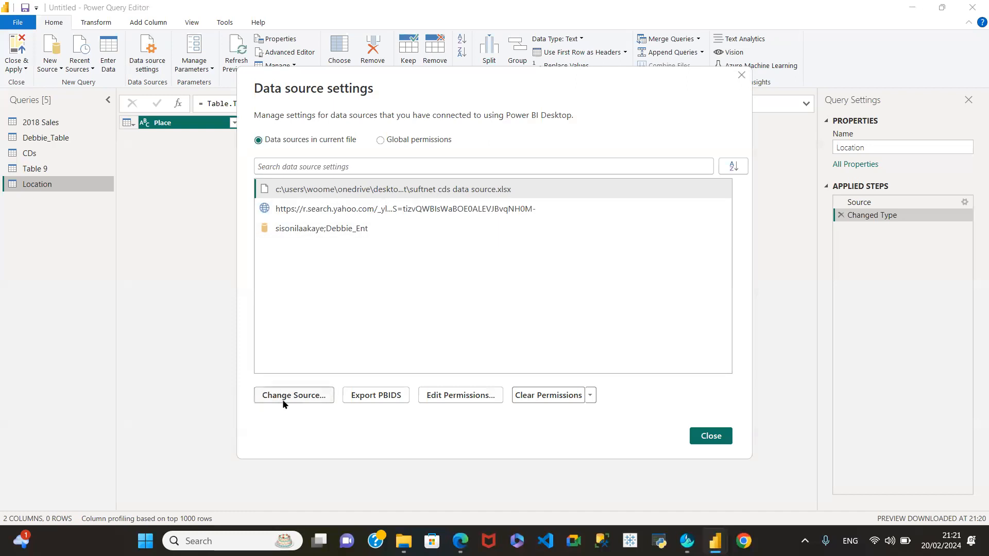
click(713, 438)
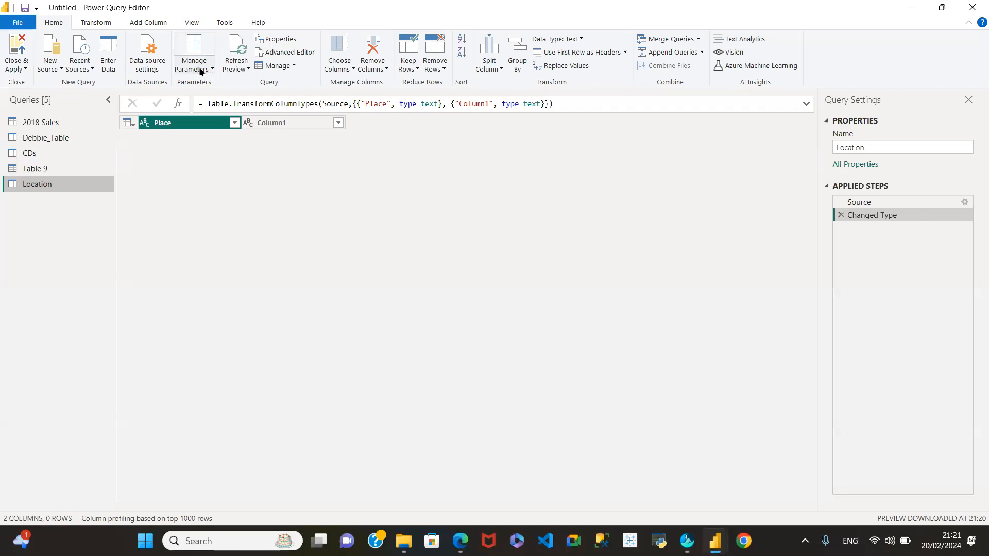
click(240, 68)
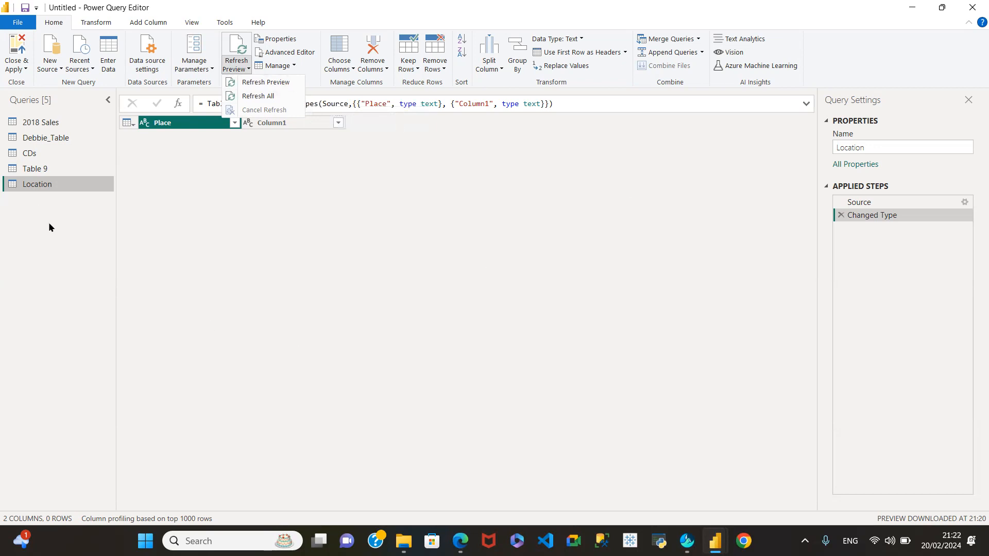
click(80, 225)
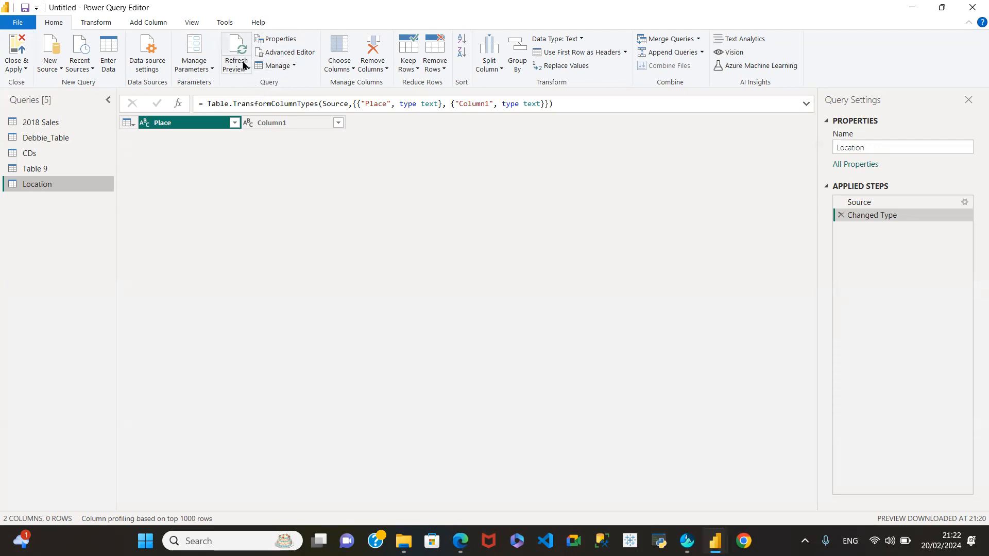
View the query properties of the Location query, including its description and load options, without saving changes.
click(282, 37)
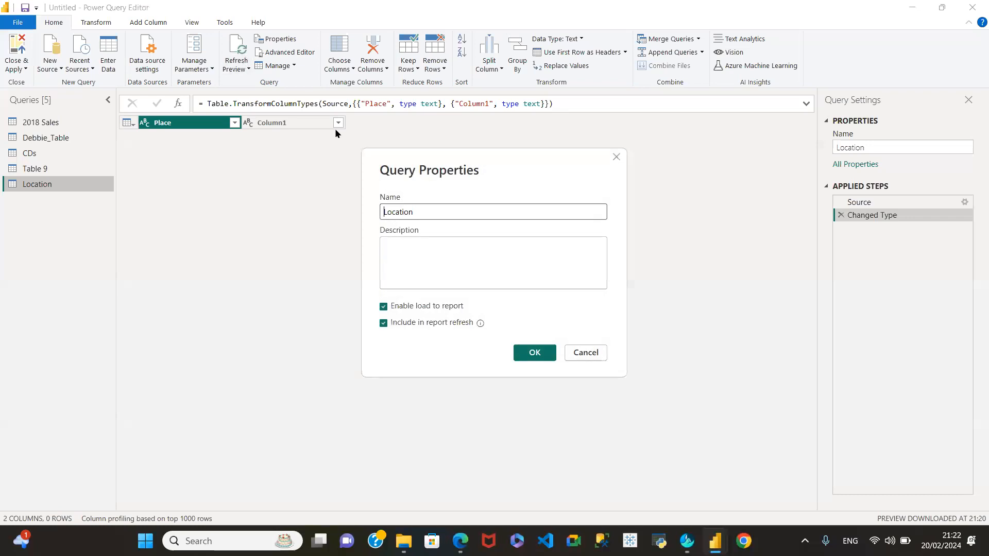
click(388, 246)
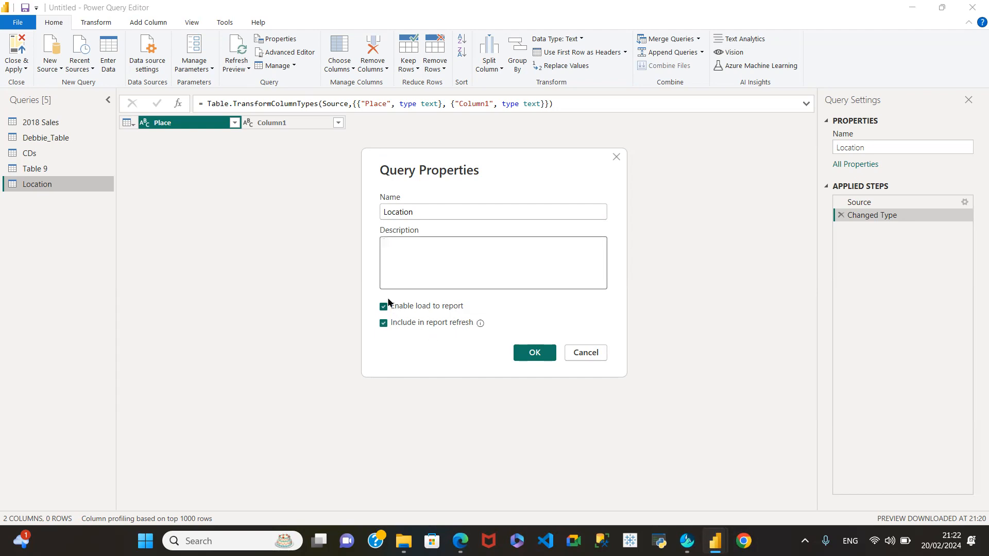
click(575, 352)
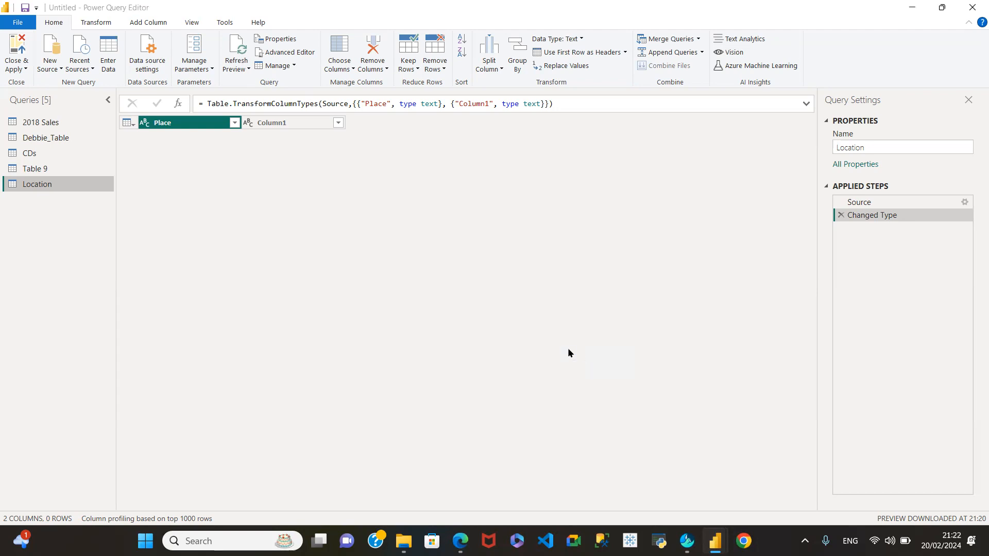
click(291, 66)
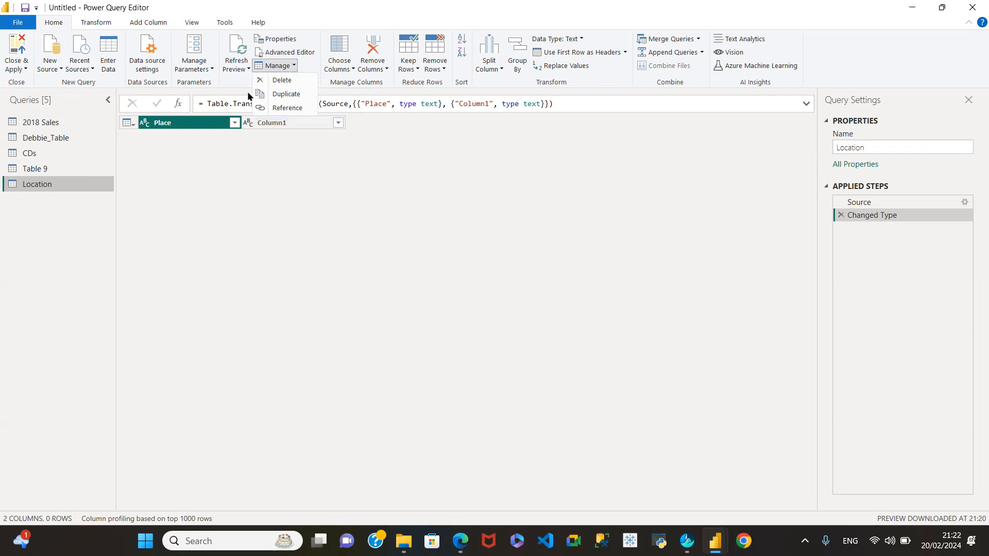
click(278, 81)
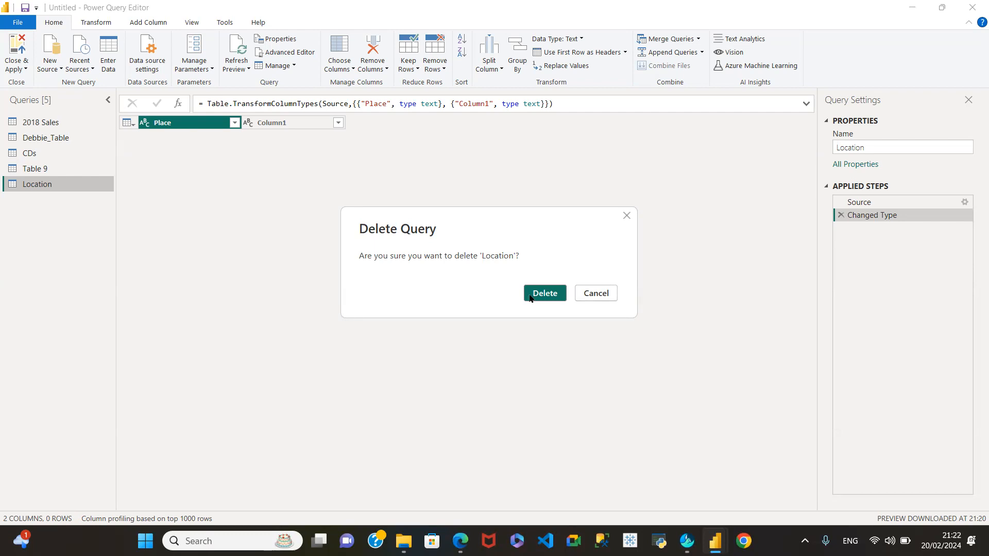
click(593, 292)
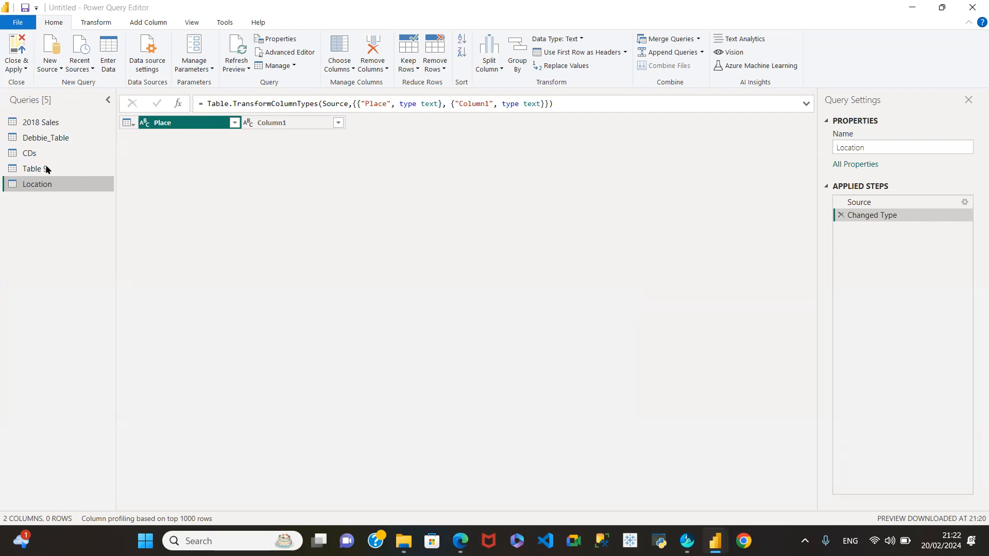
Duplicate the Location query, and view the original and the copy in turn.
click(294, 66)
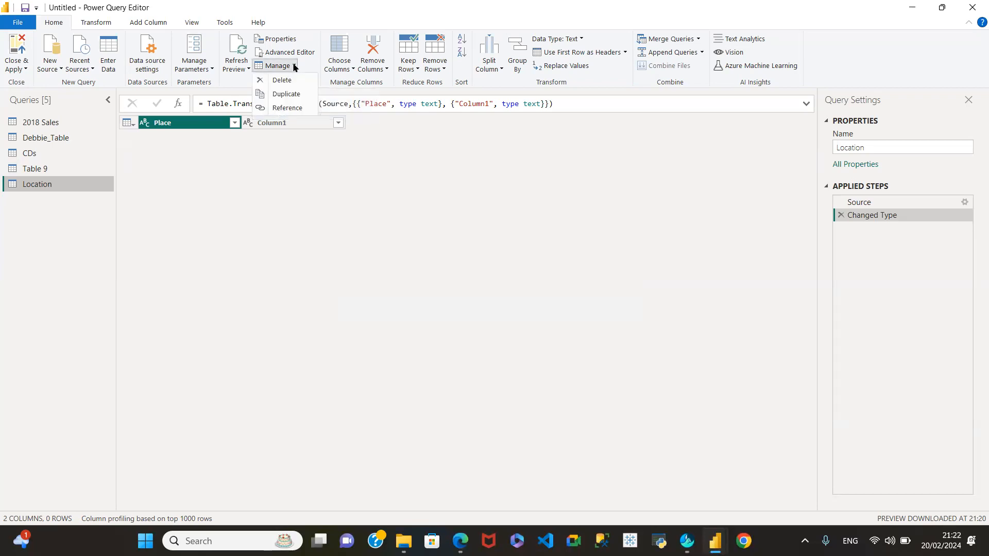
click(286, 94)
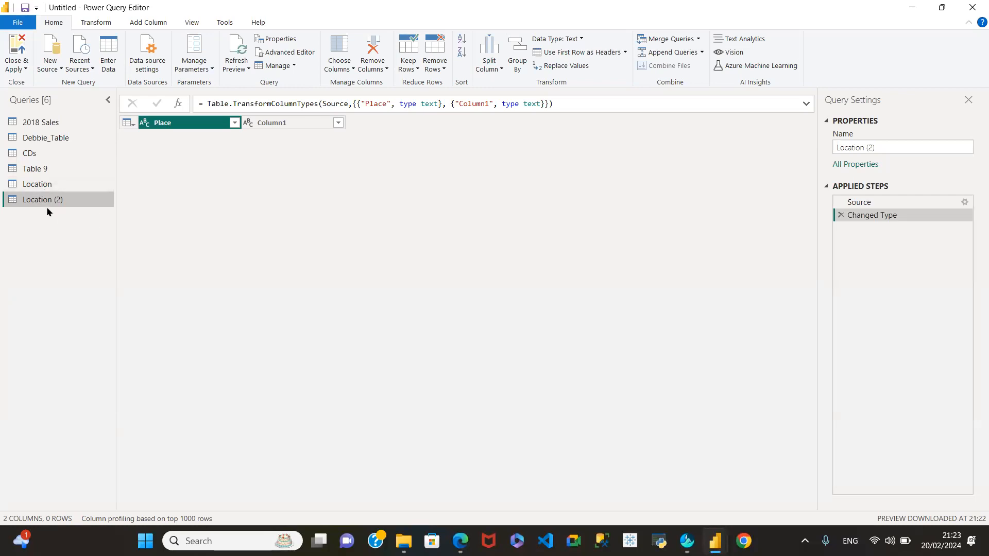
click(44, 187)
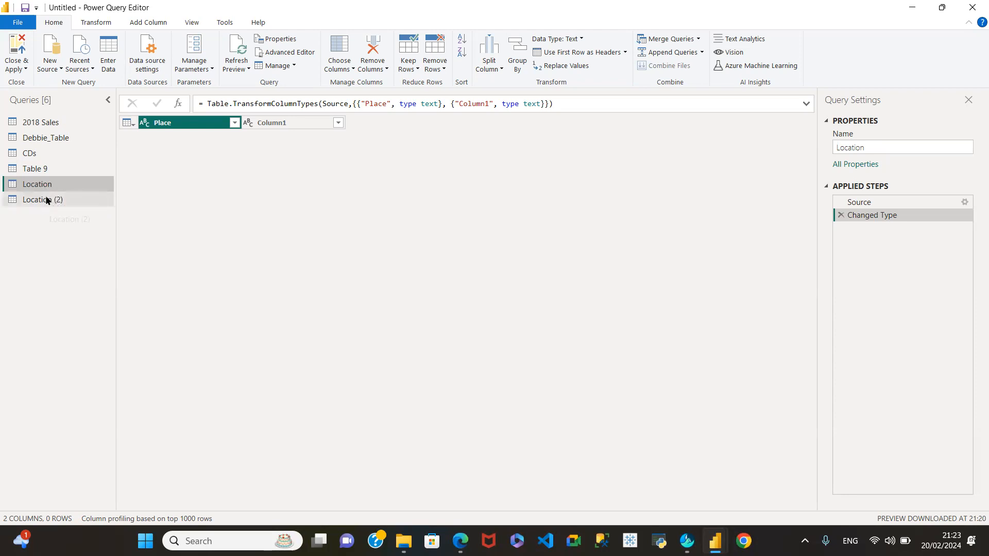
click(46, 199)
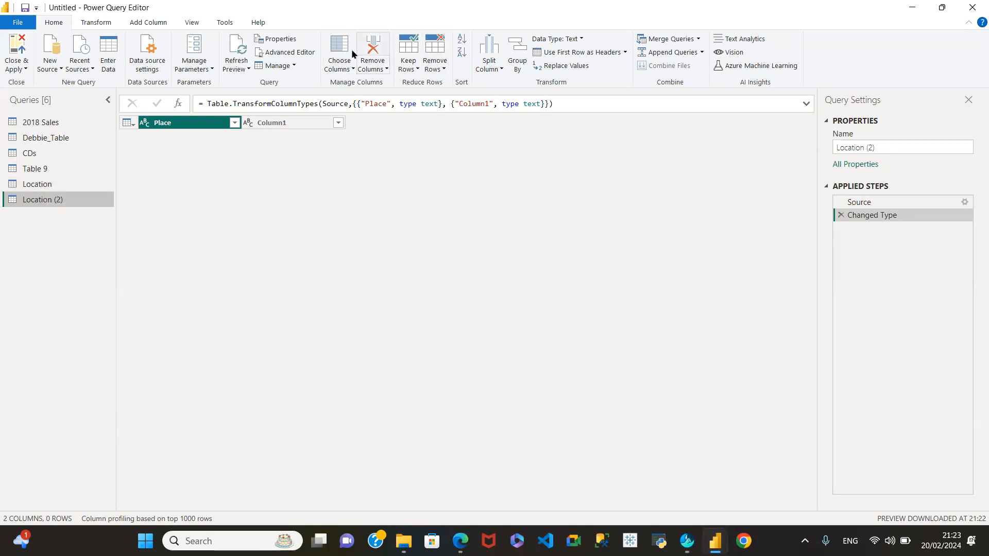
Duplicate the 2018 Sales query.
click(294, 66)
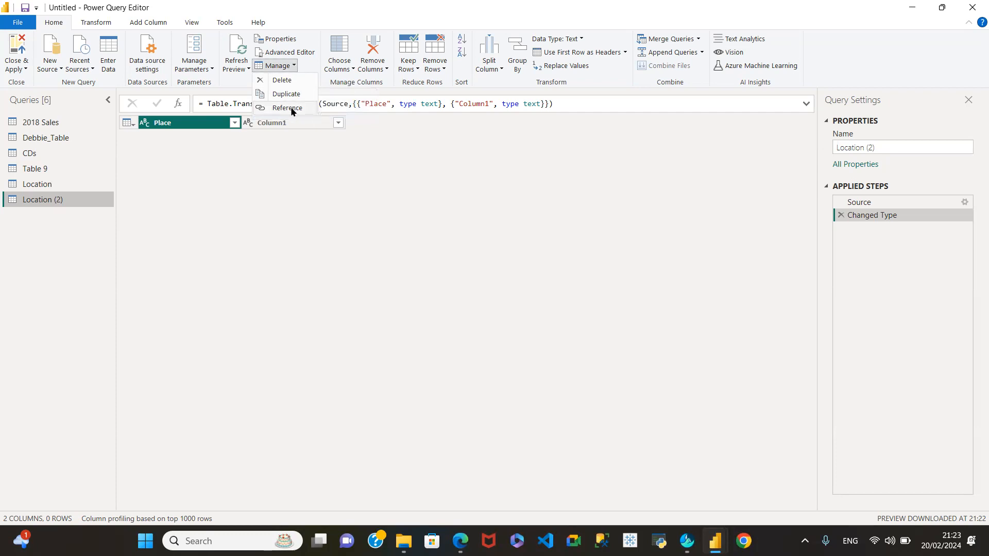
click(28, 123)
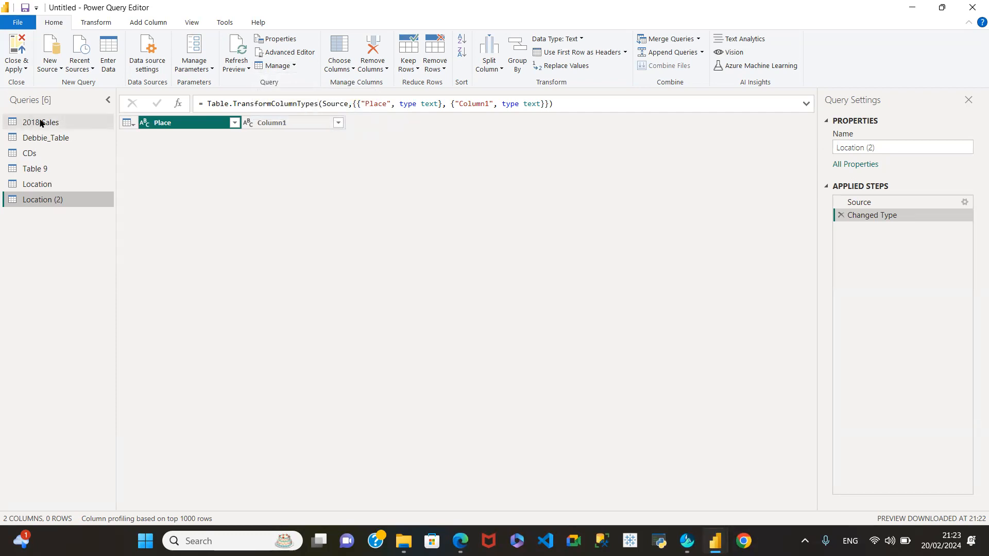
click(40, 123)
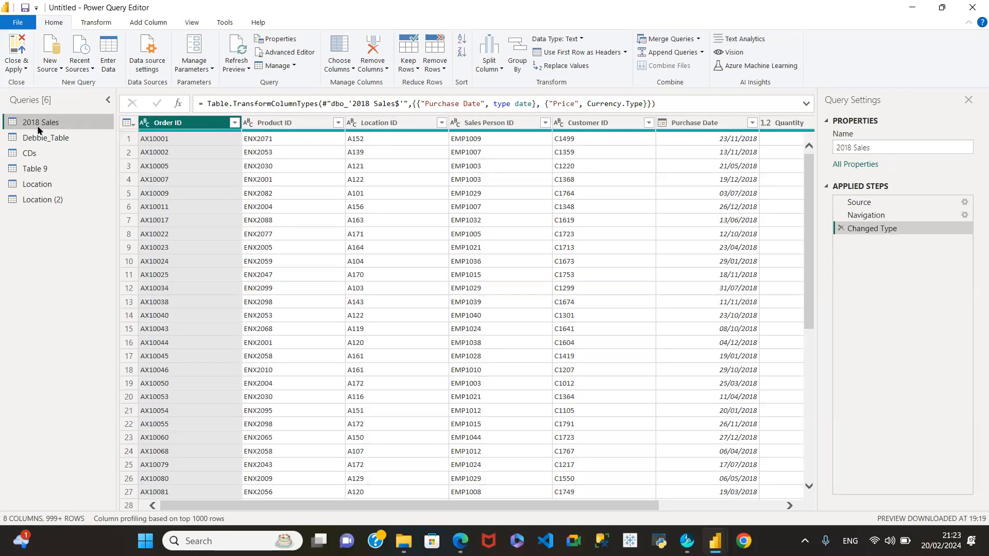
click(292, 67)
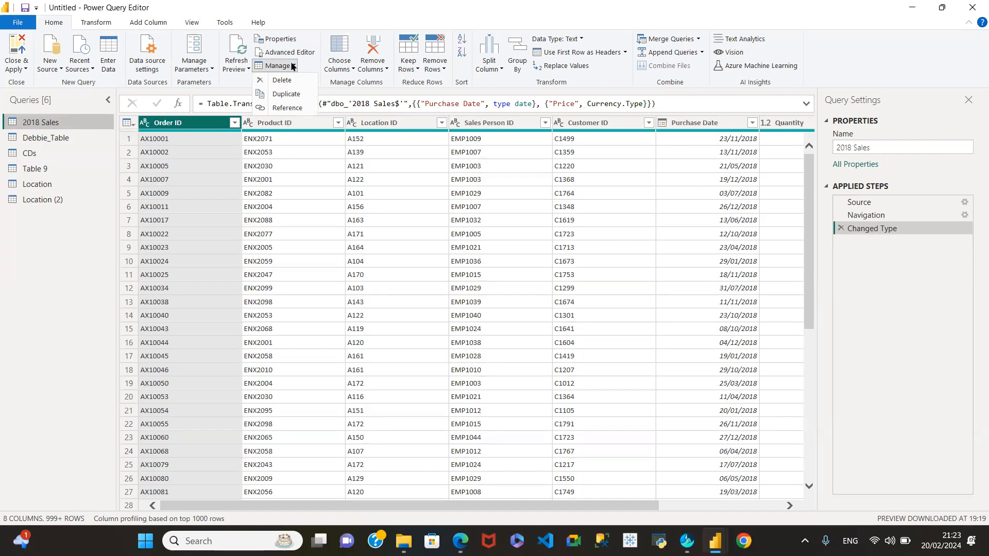
click(280, 94)
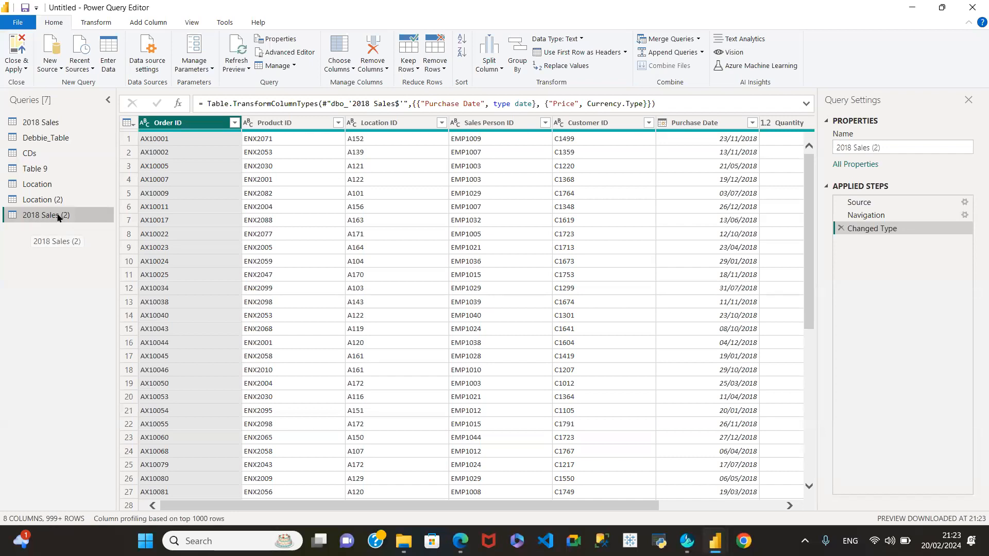
View the original 2018 Sales query and its copy in turn, examining the copy's applied steps and last columns.
click(46, 125)
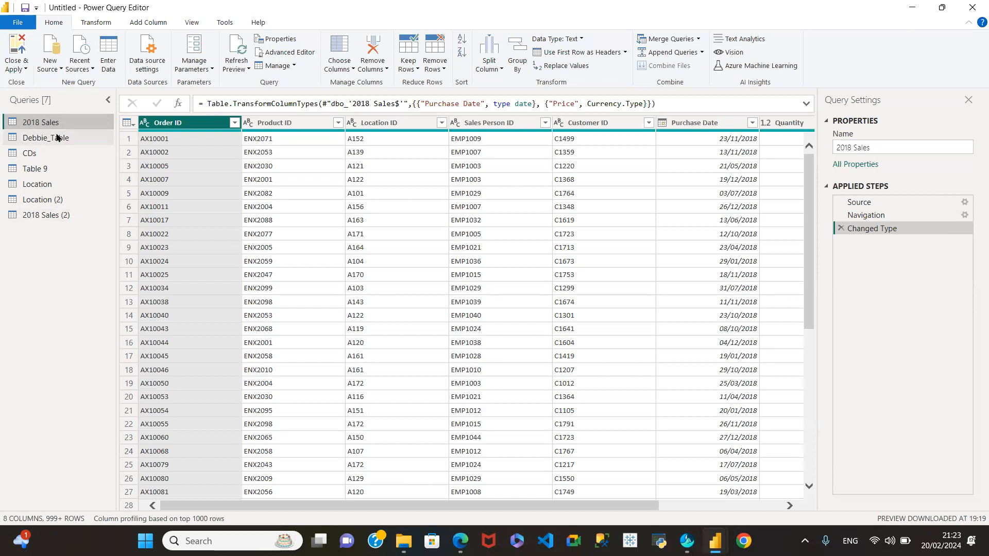
click(66, 216)
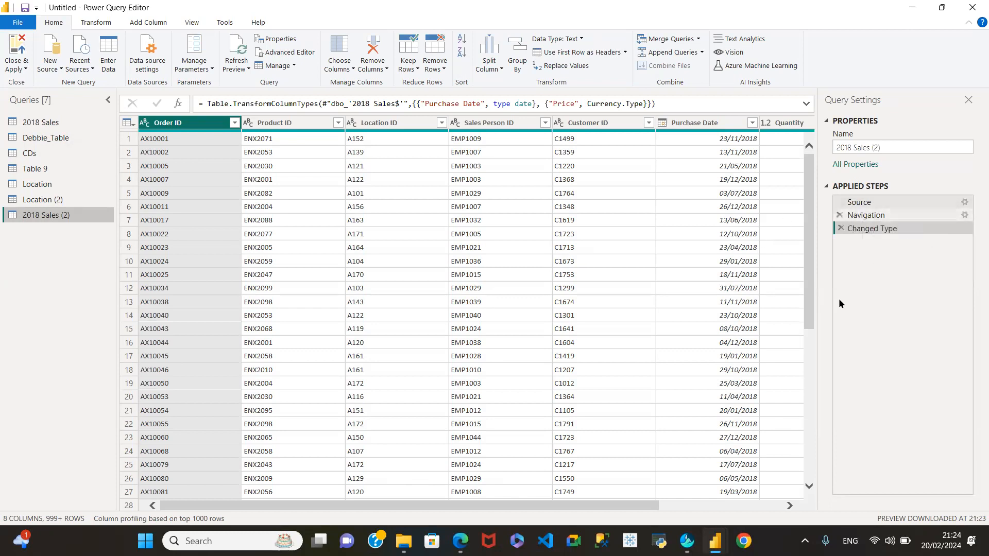
drag(650, 503, 443, 463)
drag(521, 505, 645, 505)
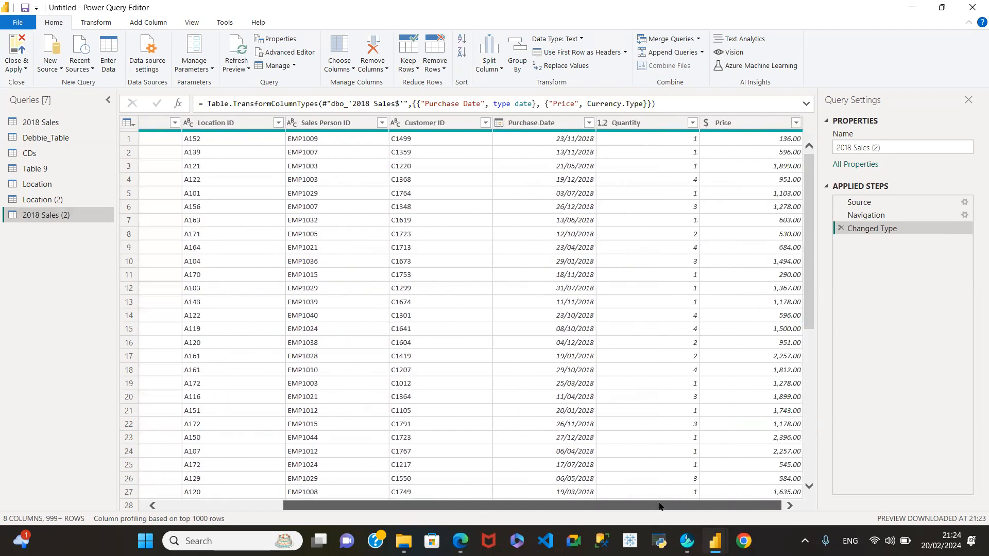
Remove the Price column from the original 2018 Sales query, and check the columns of its duplicate, 2018 Sales (2).
click(63, 120)
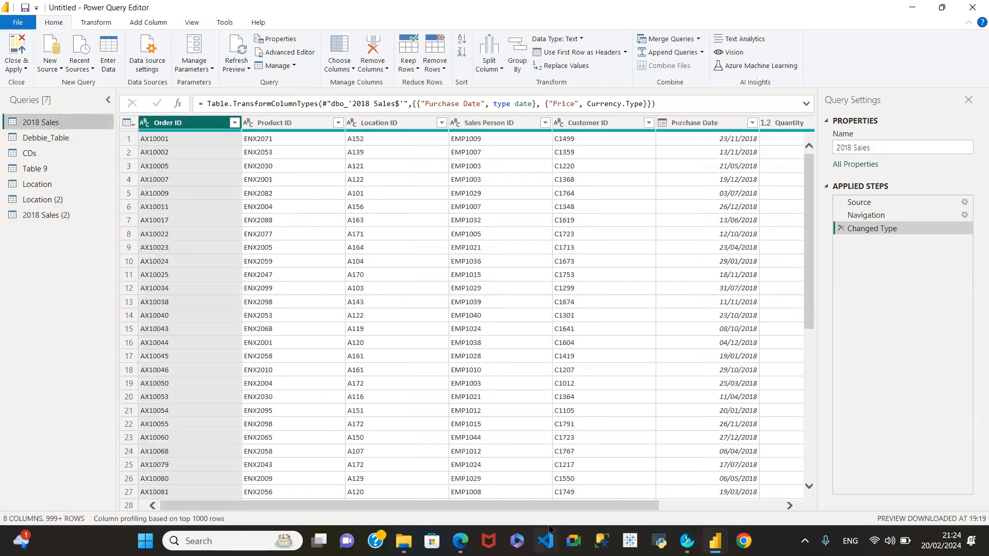
drag(583, 507, 720, 508)
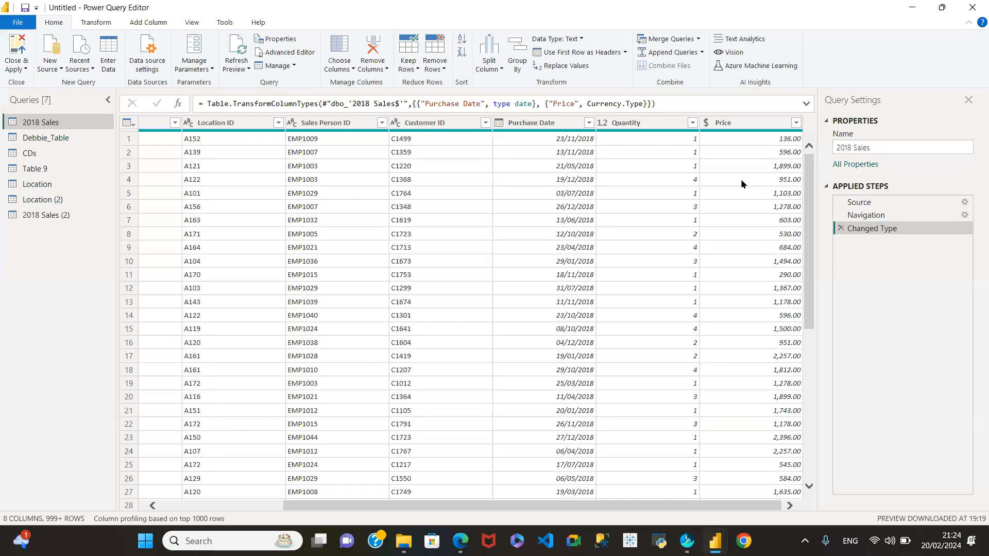
click(745, 123)
right_click(744, 124)
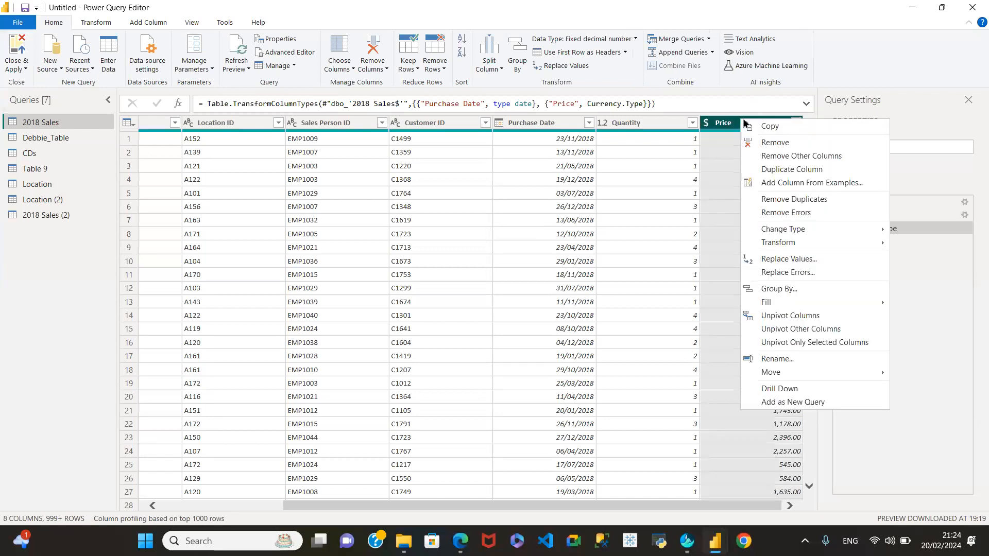
click(772, 143)
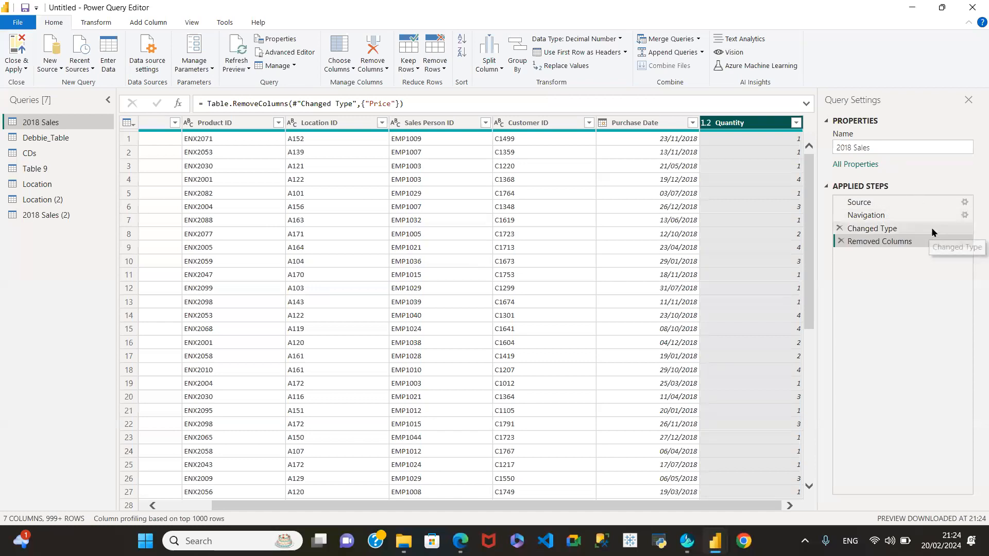
click(53, 216)
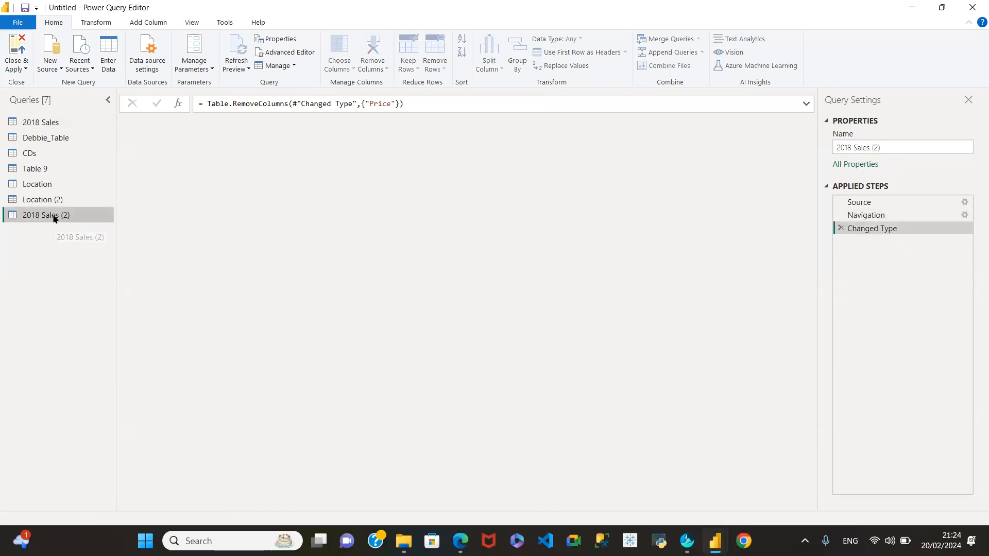
drag(628, 506, 775, 506)
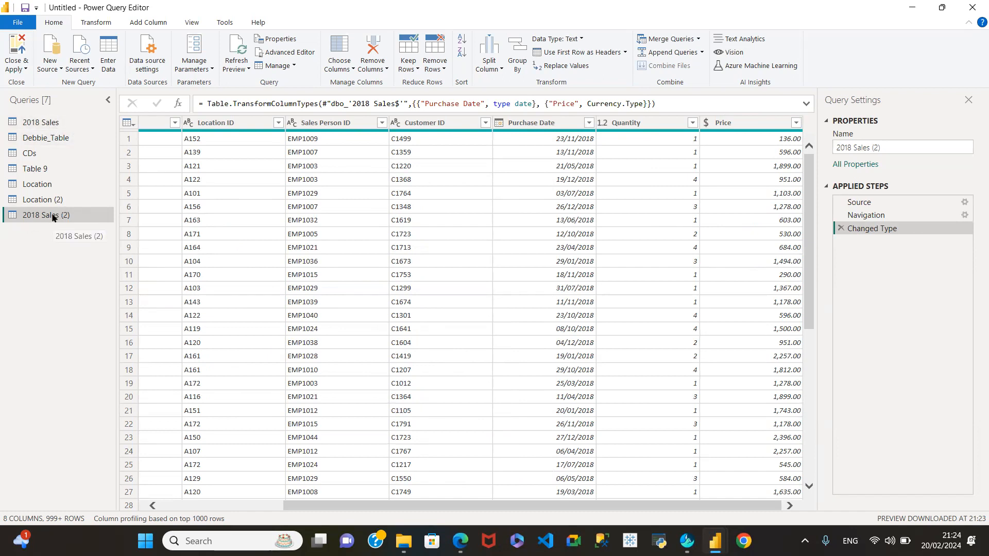
Create a reference to the 2018 Sales query and rename the new query as Reference.
click(58, 122)
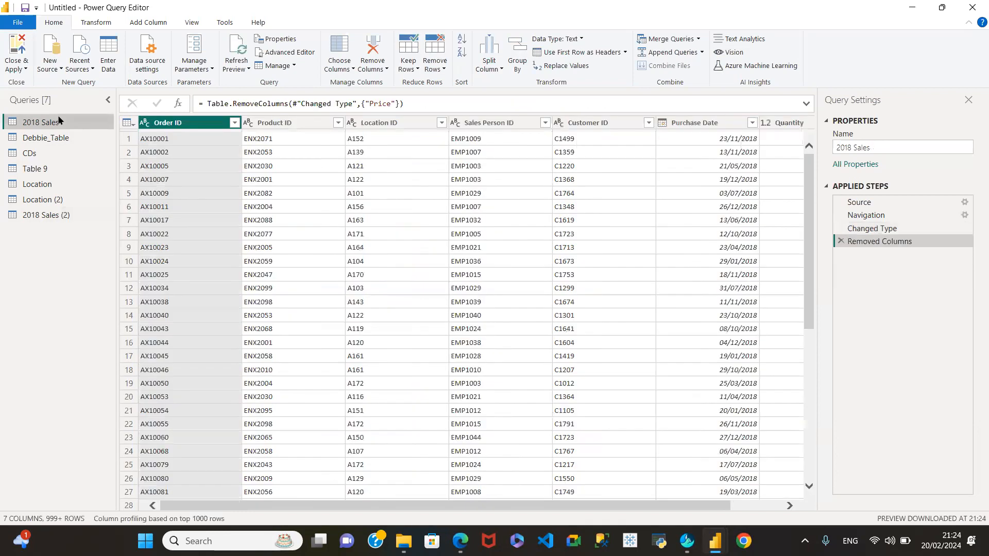
click(291, 66)
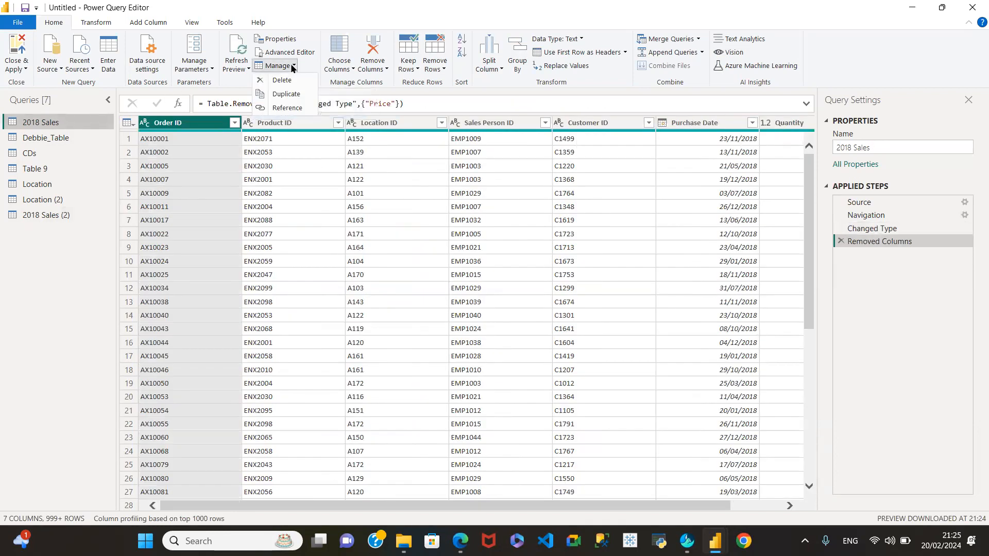
click(289, 107)
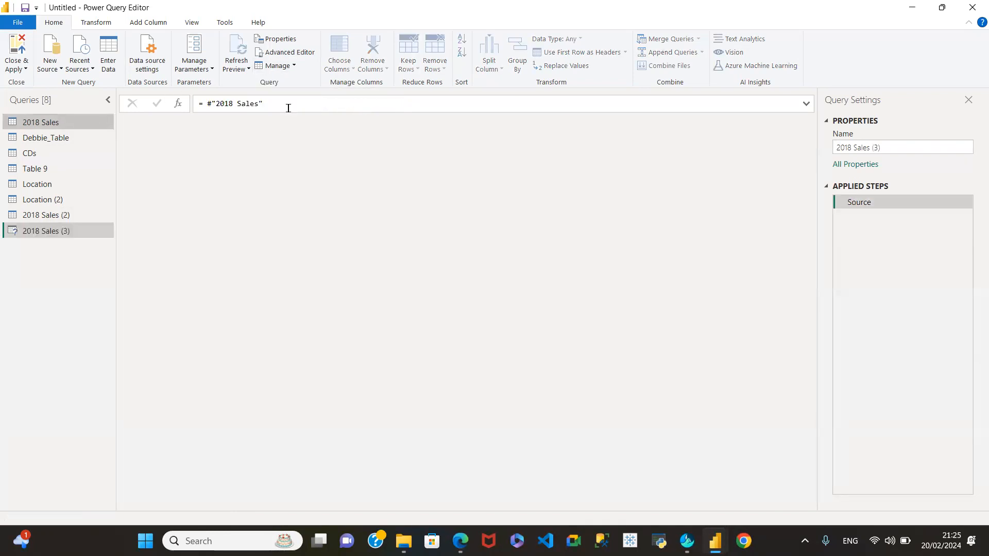
double_click(43, 231)
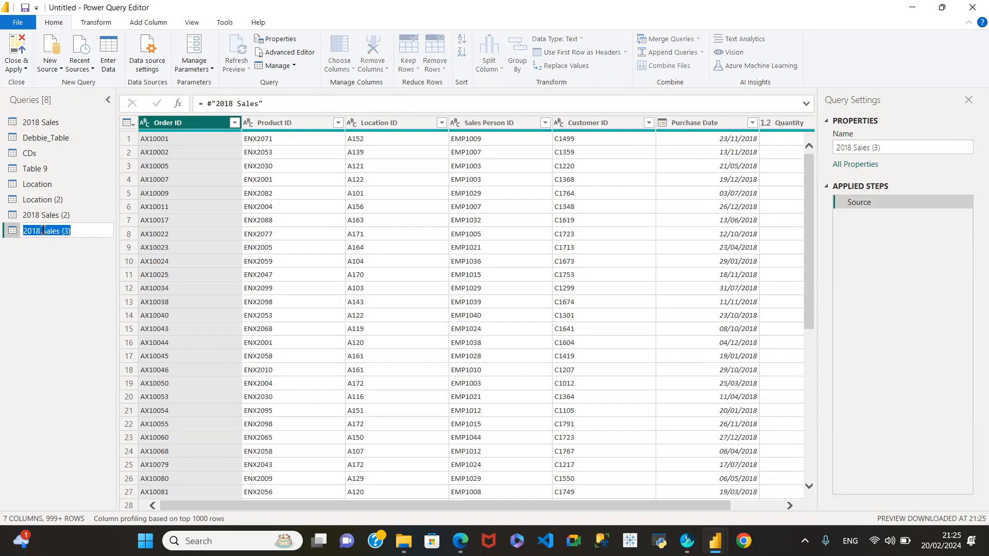
text(R)
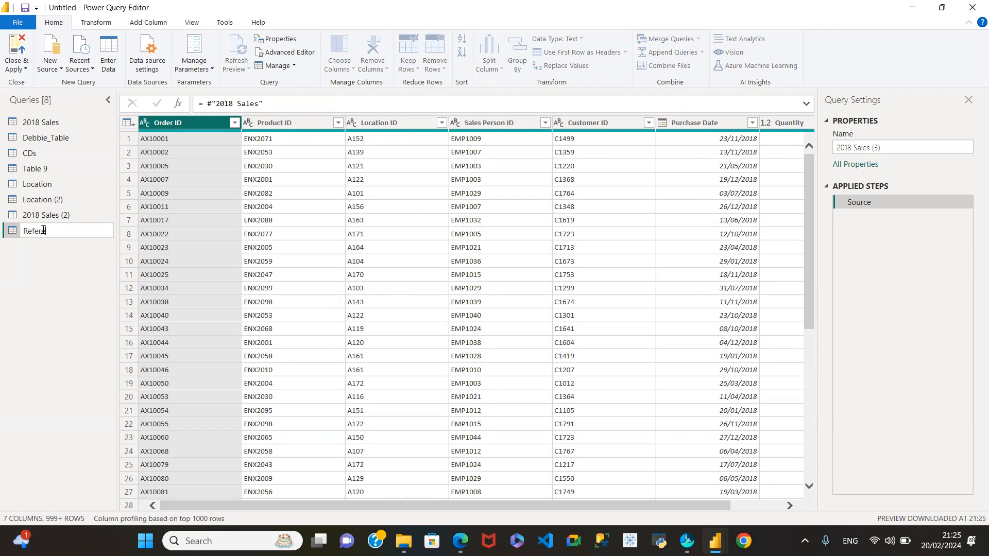
text(eference)
key(Return)
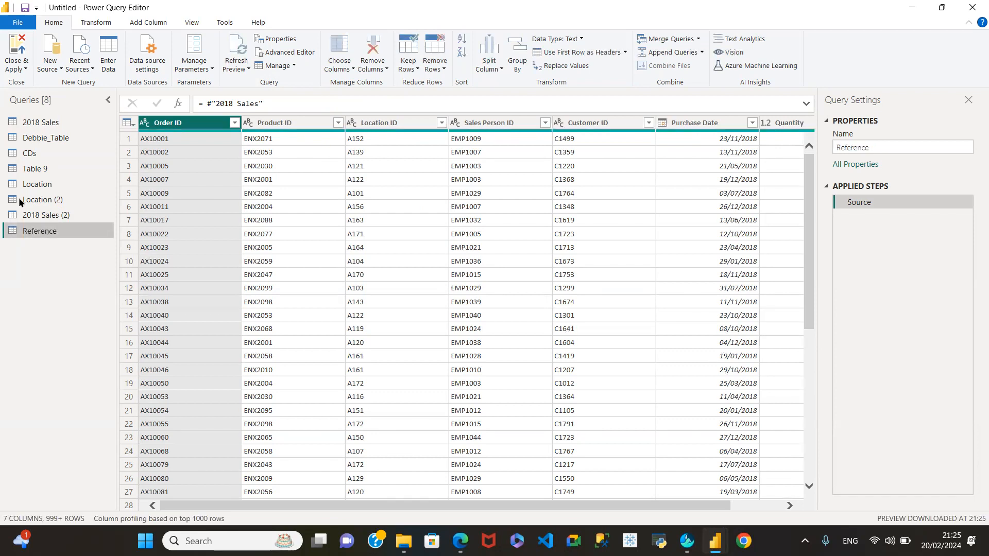
Rename the 2018 Sales (2) query as Duplicate.
double_click(56, 214)
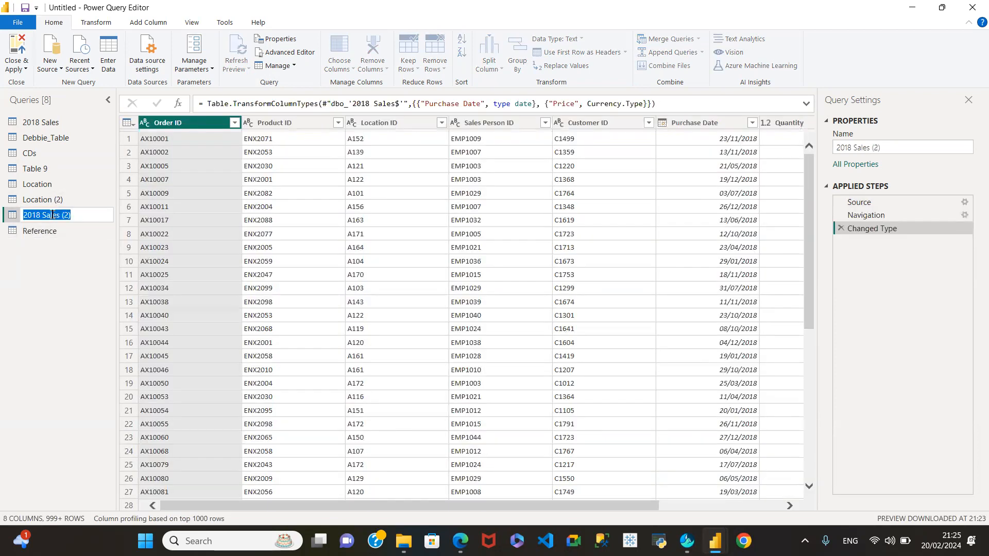
text(Duplicate)
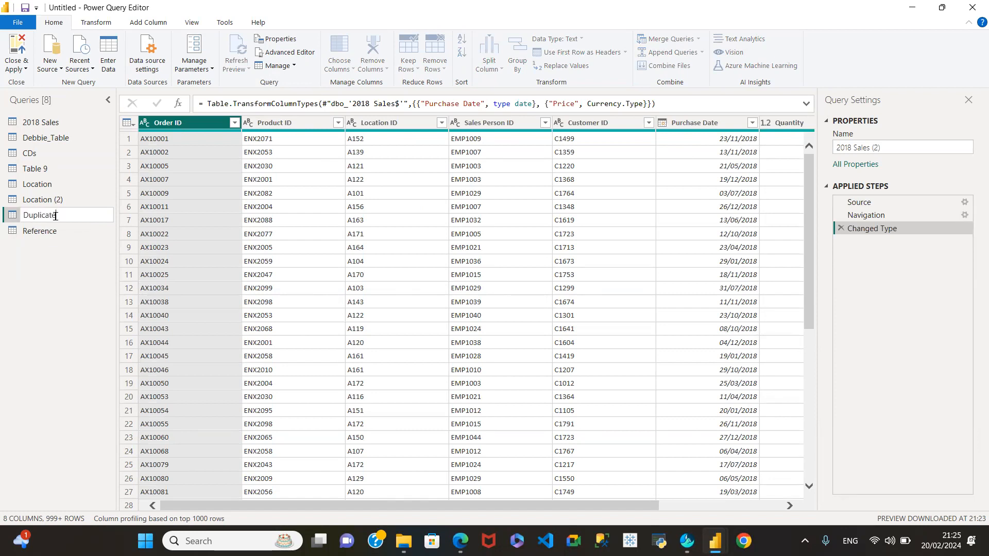
key(Return)
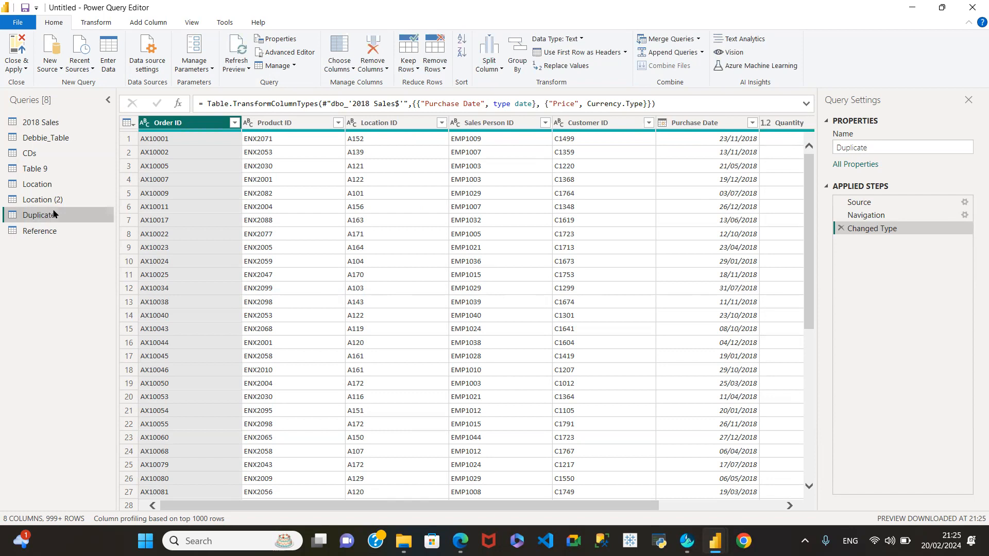
Compare the formula and applied steps of the Reference query with those of the original 2018 Sales query.
click(56, 231)
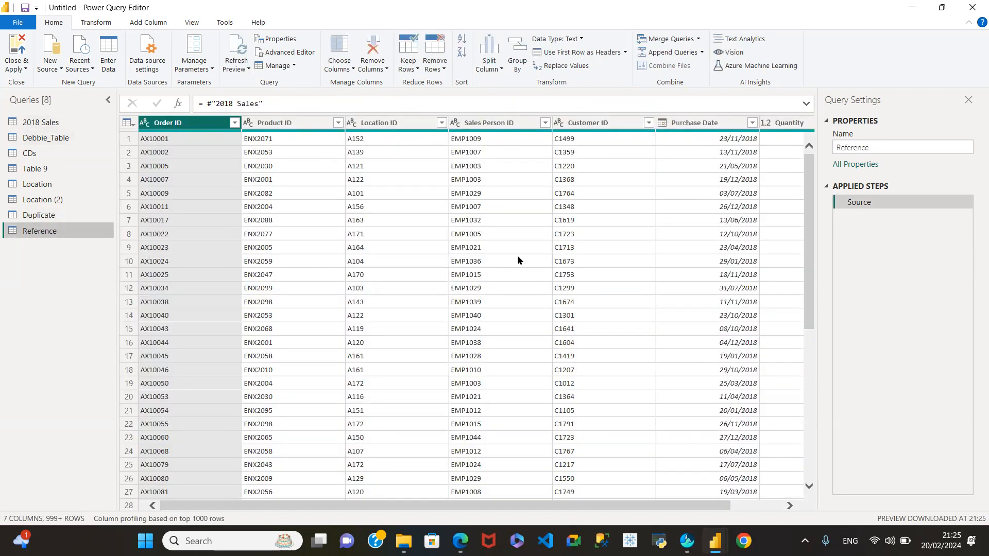
click(36, 123)
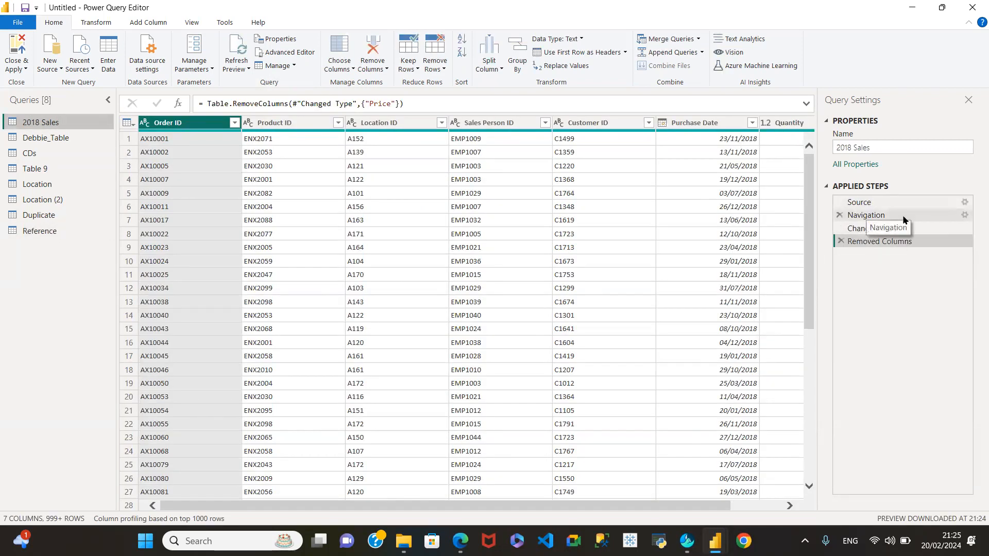
click(40, 232)
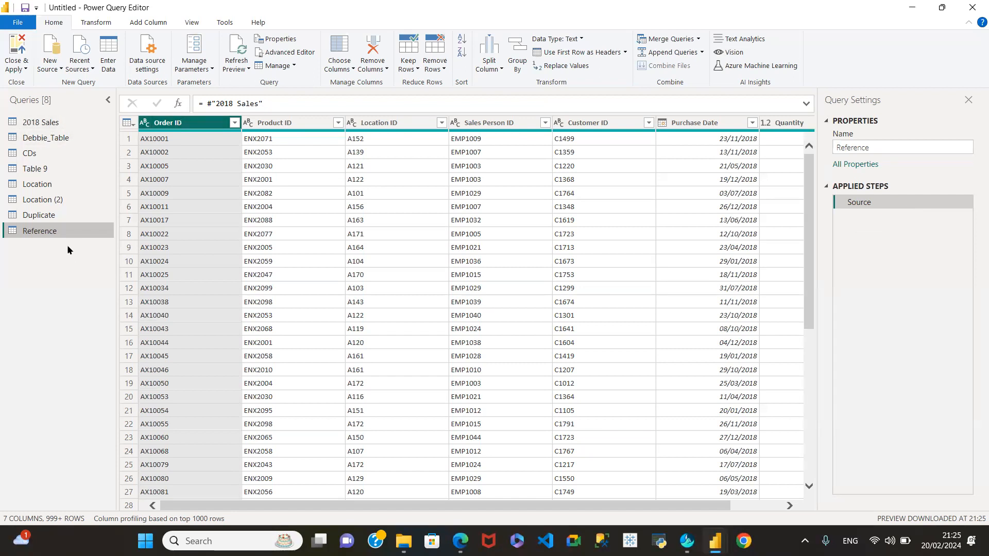
click(62, 123)
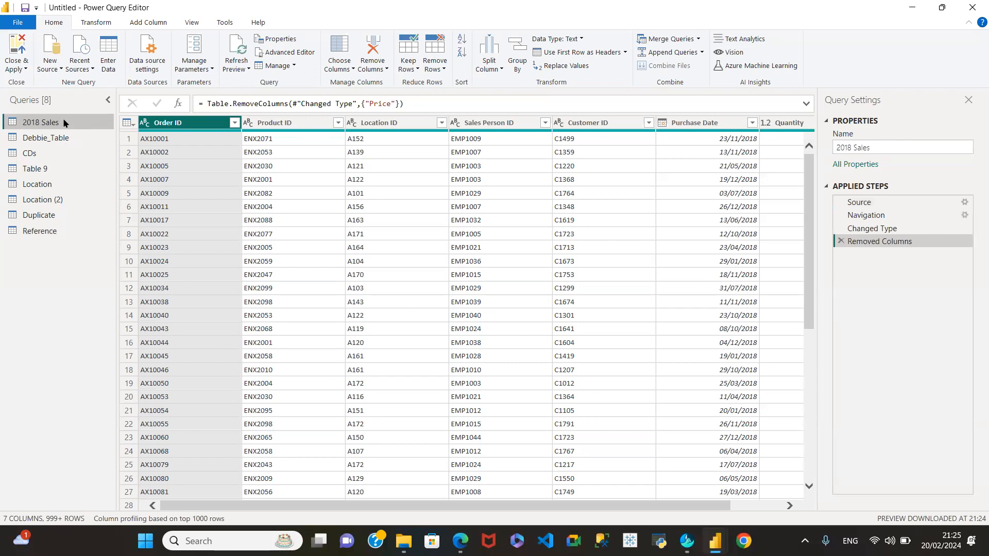
click(58, 231)
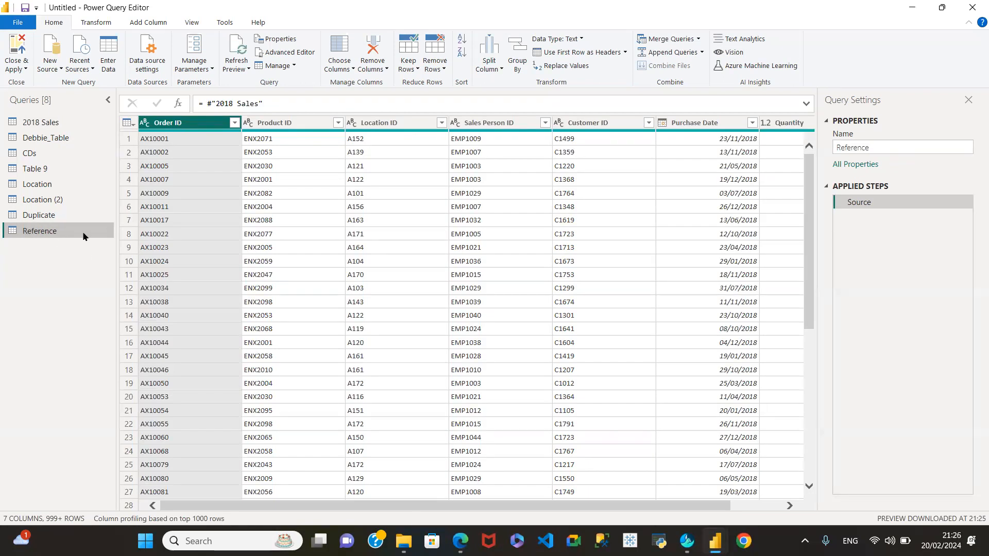
Remove the Quantity column from the original 2018 Sales query.
click(62, 119)
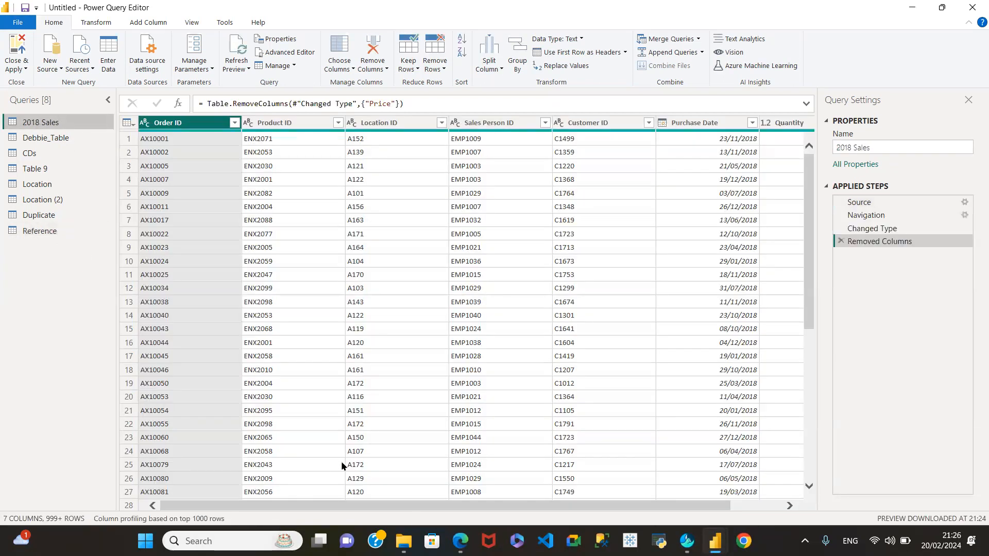
drag(635, 504, 687, 505)
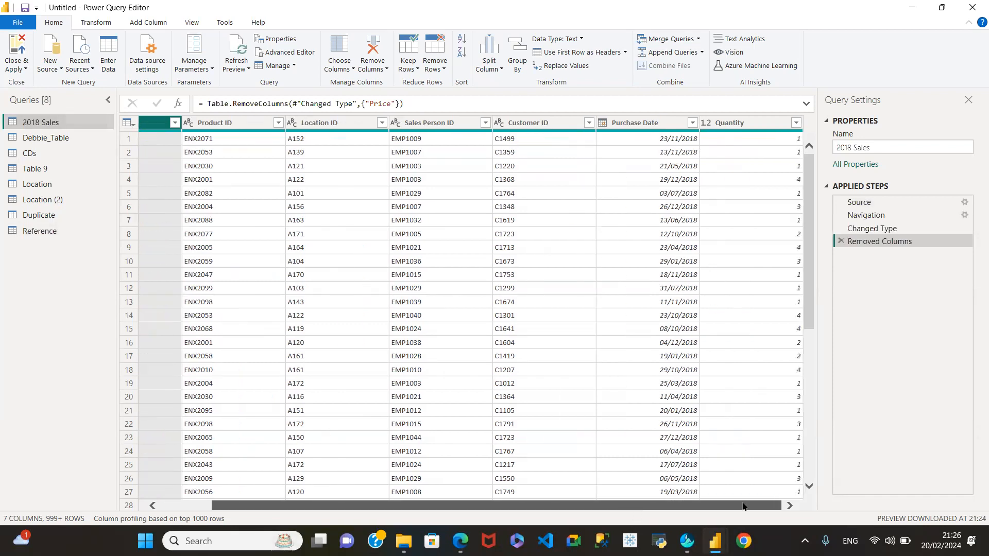
click(740, 123)
right_click(740, 126)
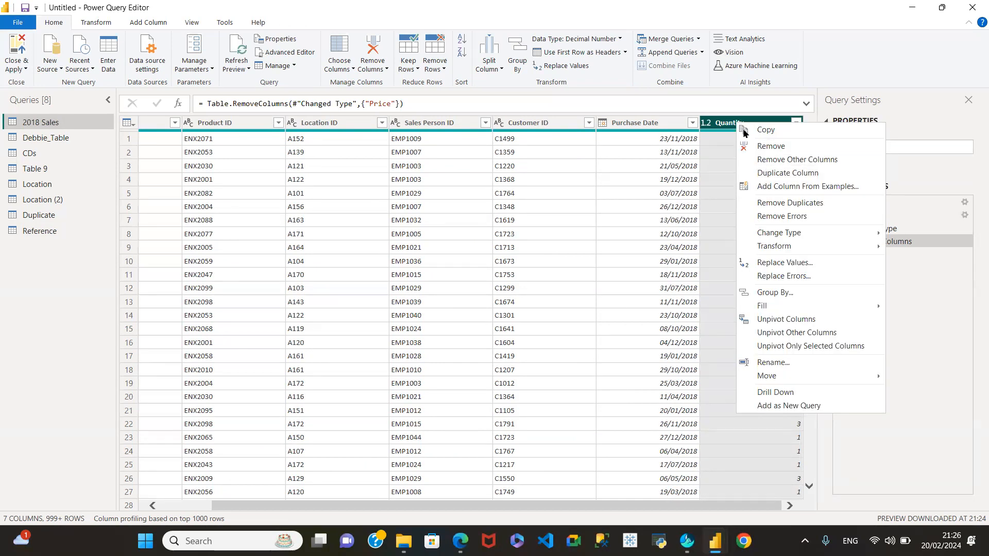
click(763, 146)
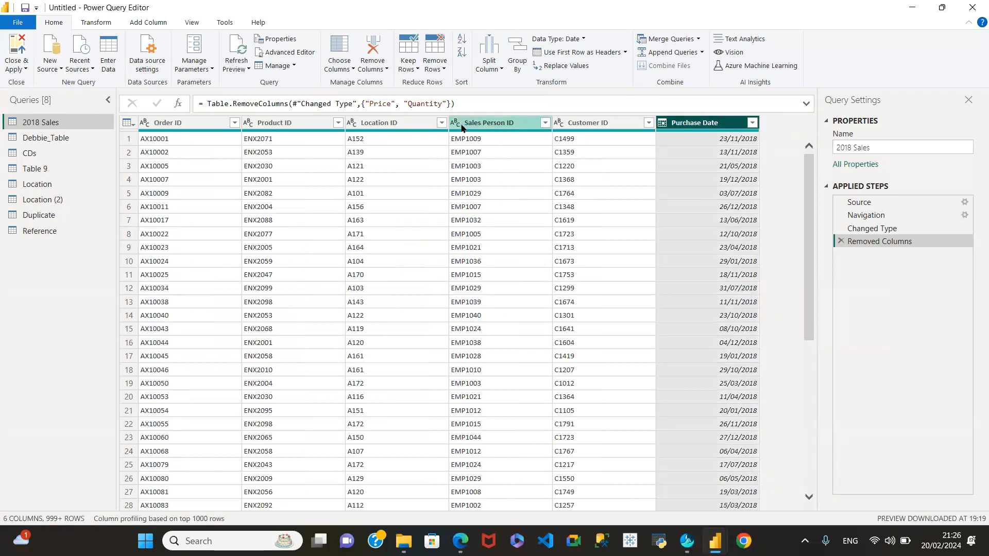
Check the Duplicate and Reference queries in turn for the Quantity and Price columns.
click(40, 215)
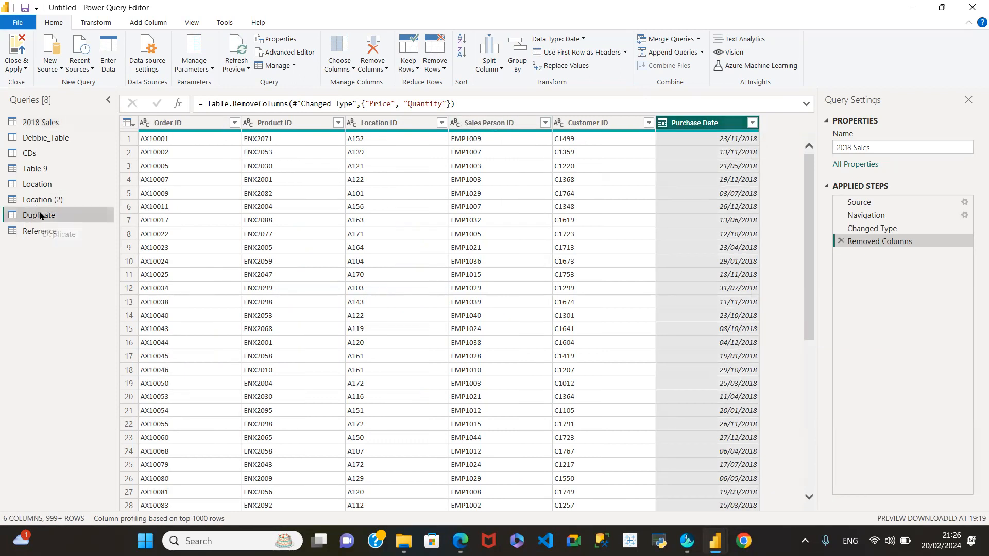
drag(592, 505, 716, 505)
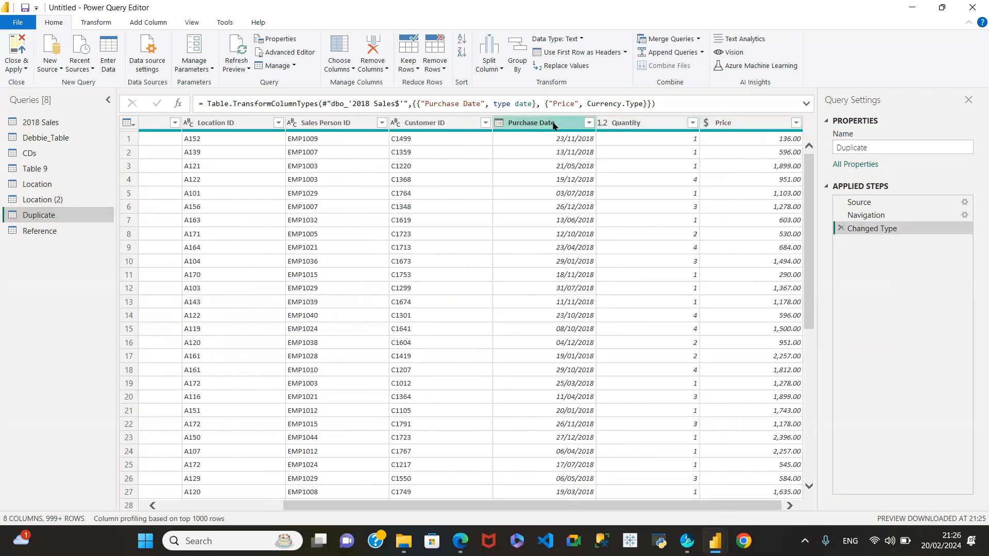
click(36, 232)
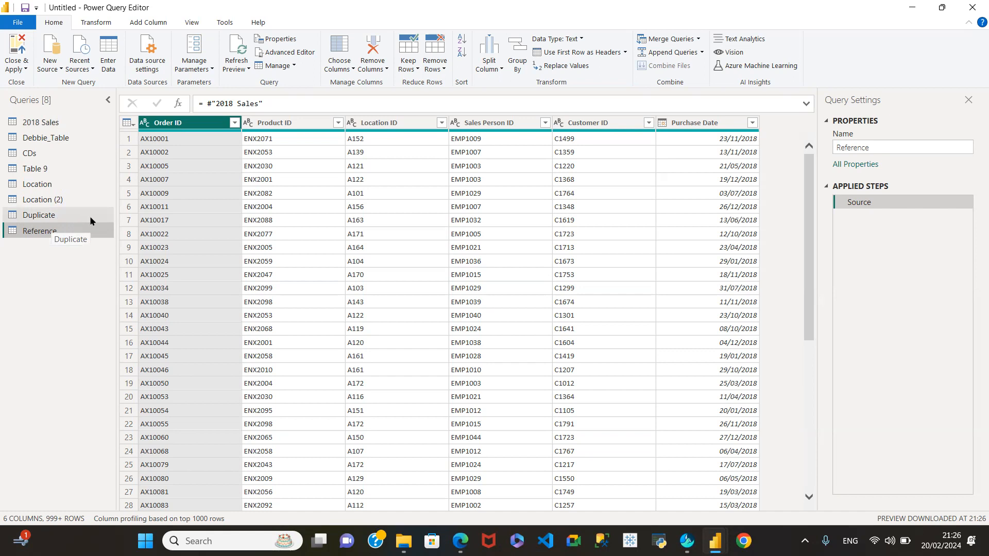
Try to delete the original 2018 Sales query while the Reference query still depends on it.
click(64, 120)
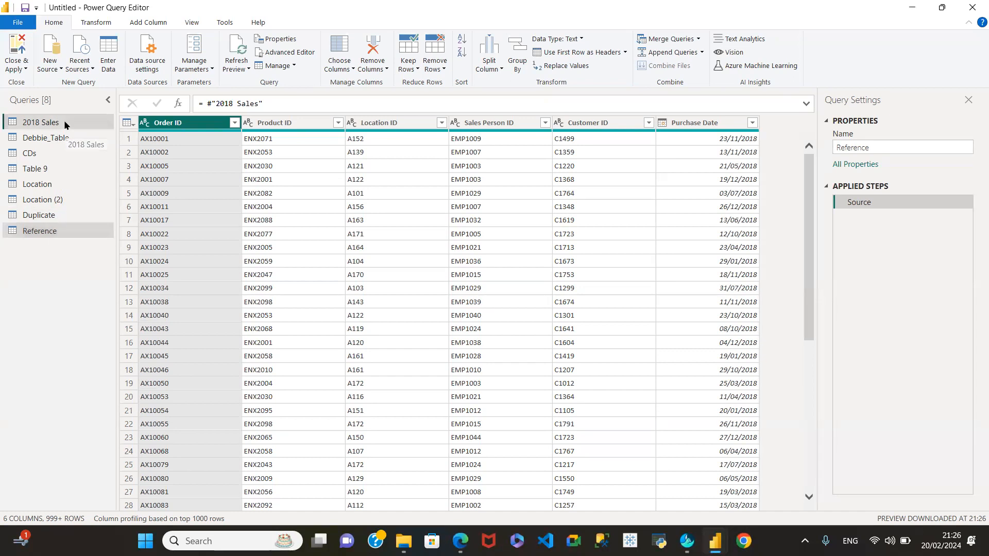
right_click(64, 119)
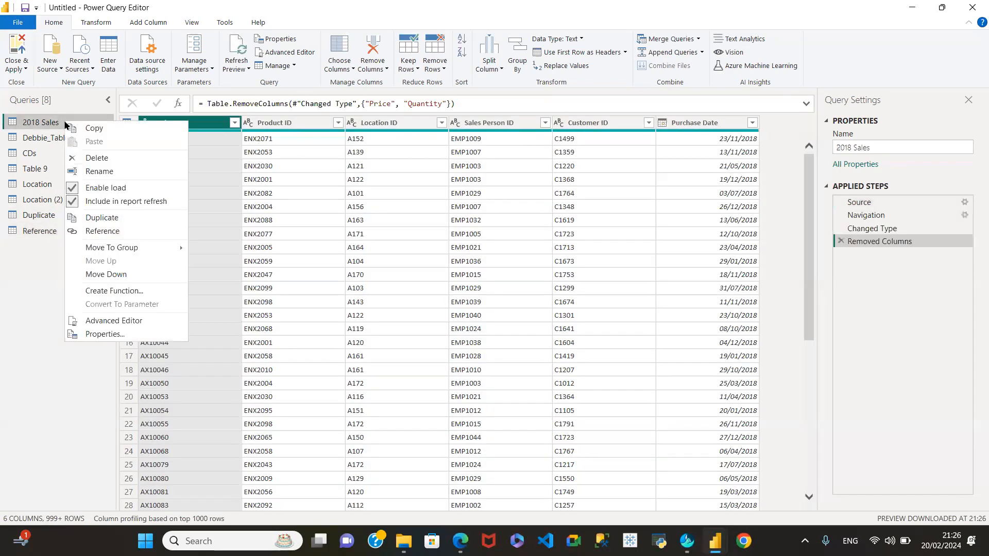
click(92, 159)
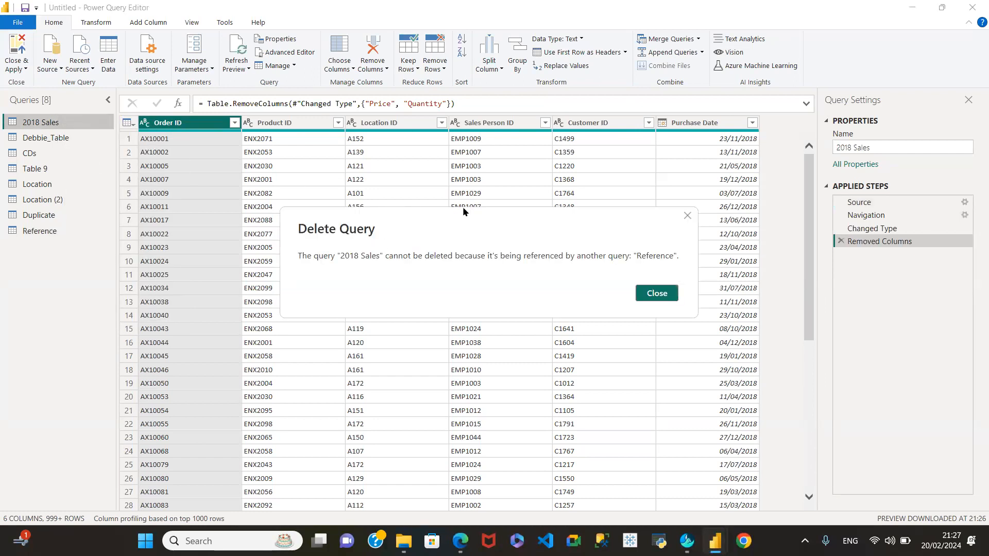
drag(455, 222, 449, 150)
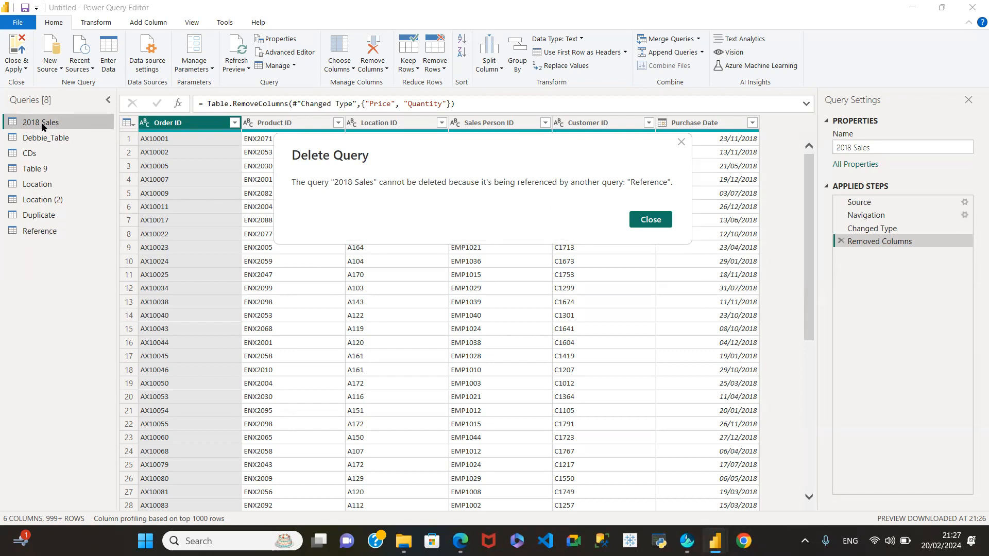
click(648, 221)
Delete the Reference query from the query list.
click(38, 231)
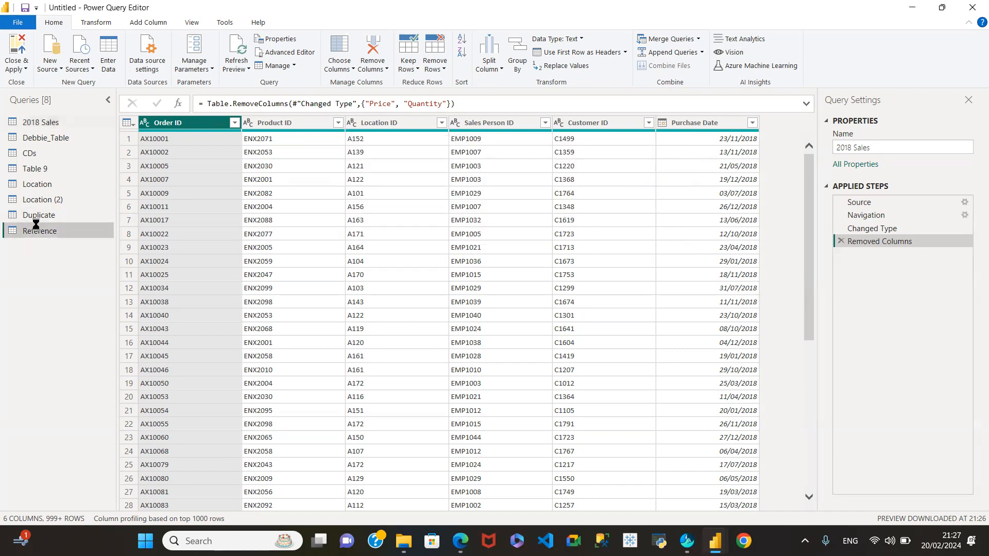
right_click(38, 231)
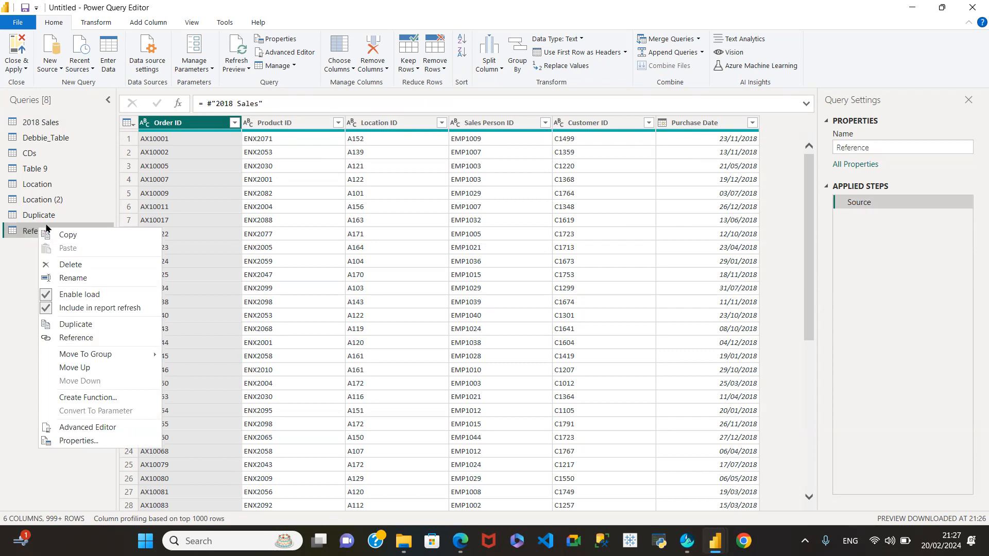
click(66, 262)
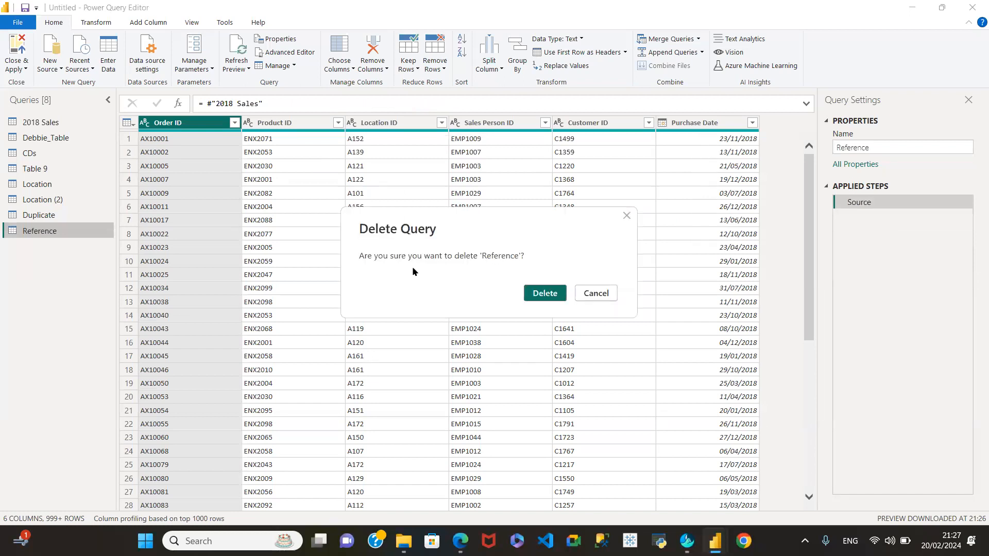
click(551, 295)
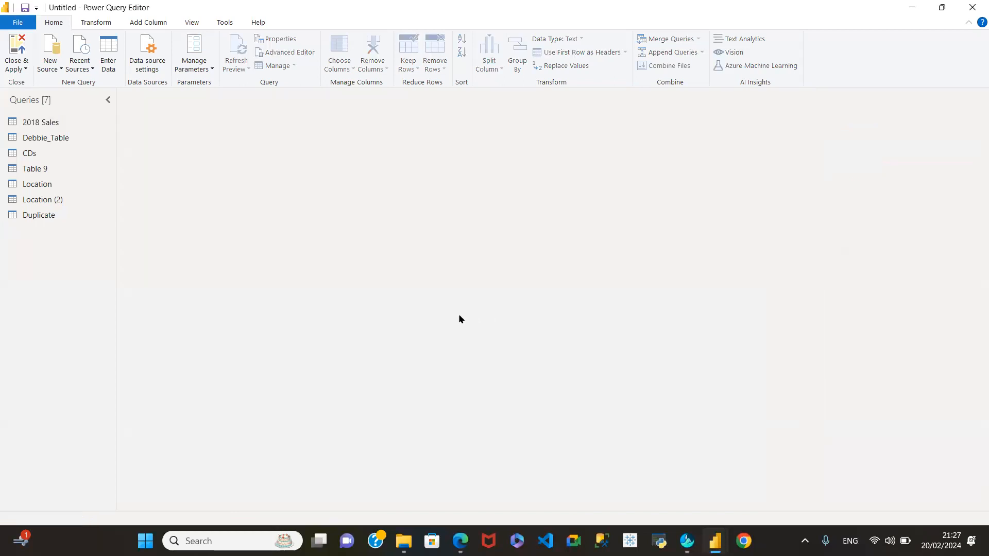
click(58, 122)
right_click(58, 122)
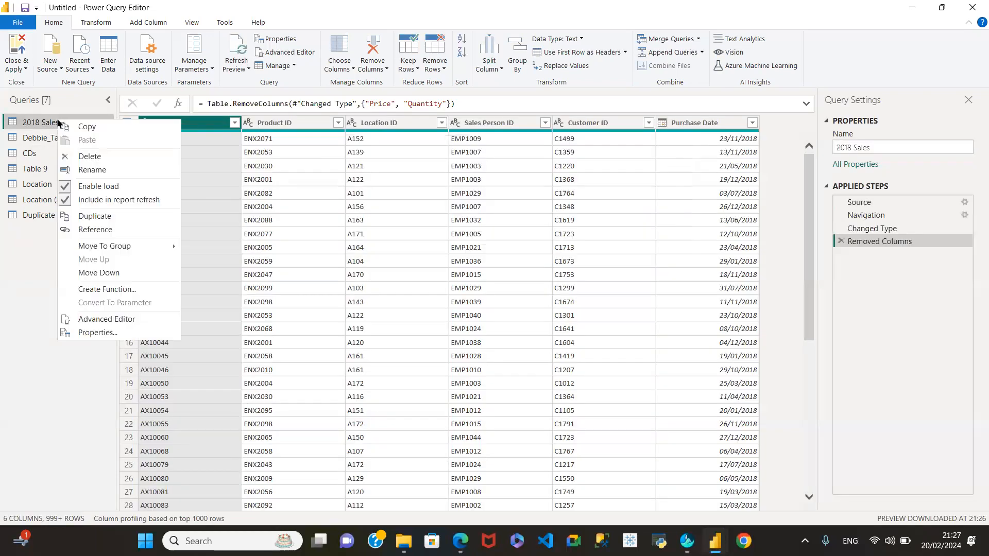
click(82, 156)
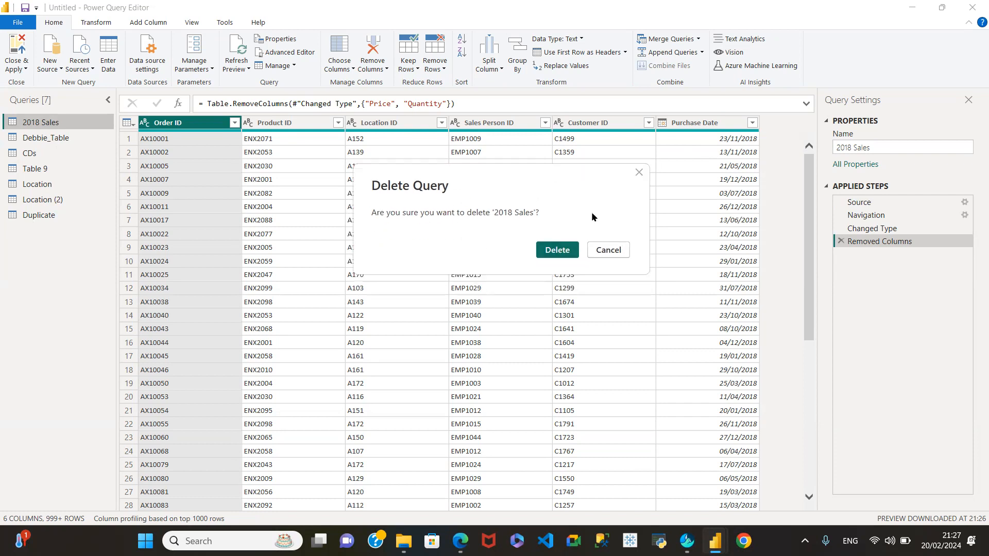
click(609, 249)
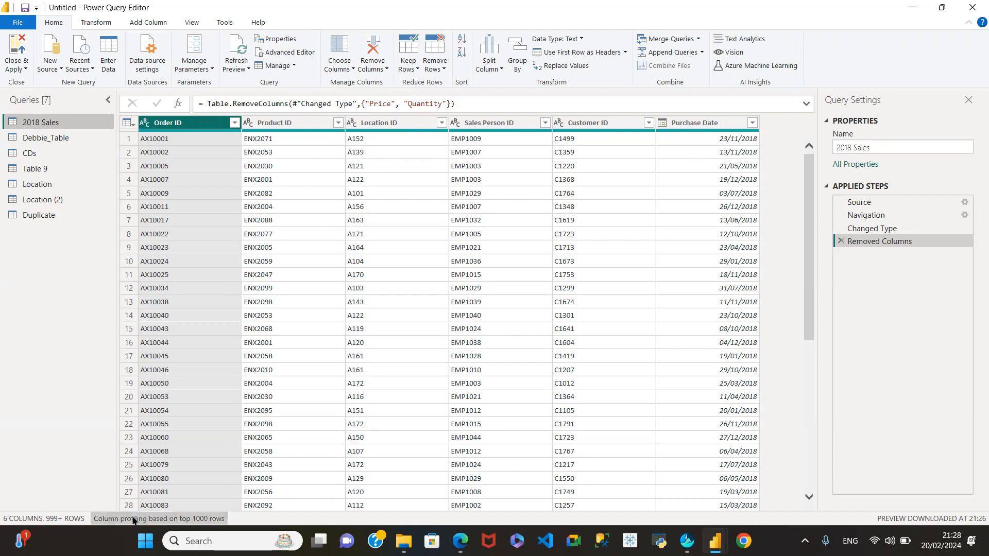
Go to the Purchase Date column in the 2018 Sales query with the Go to Column command.
click(341, 72)
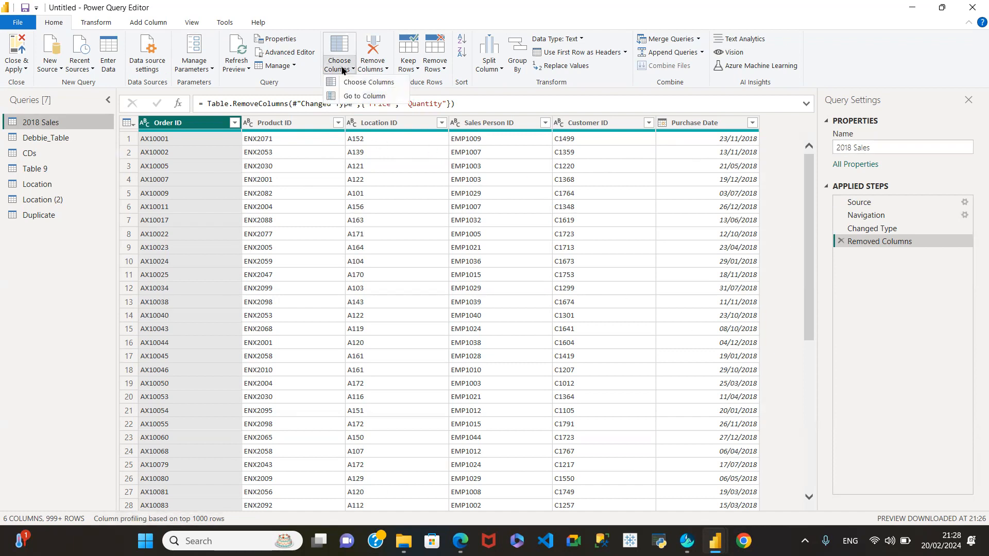
click(355, 97)
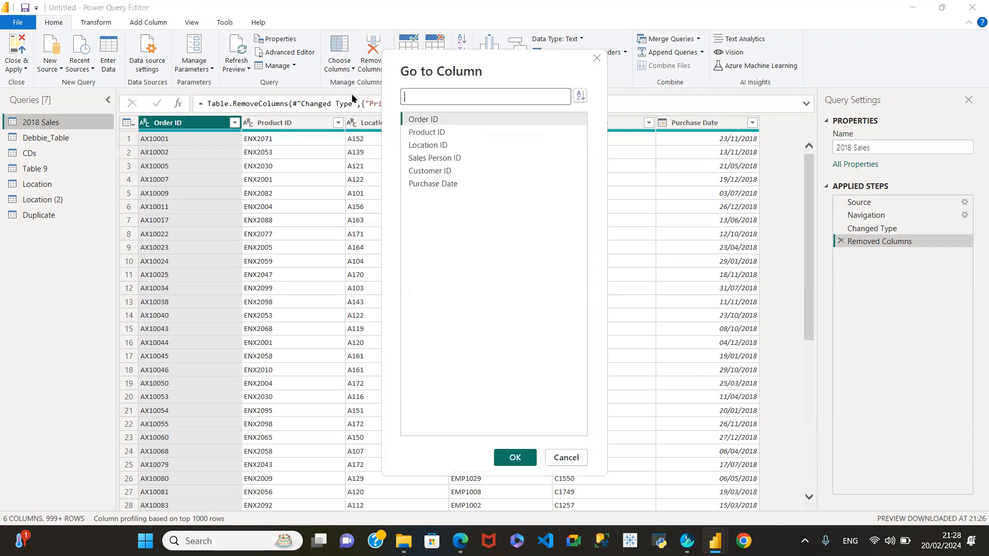
click(426, 185)
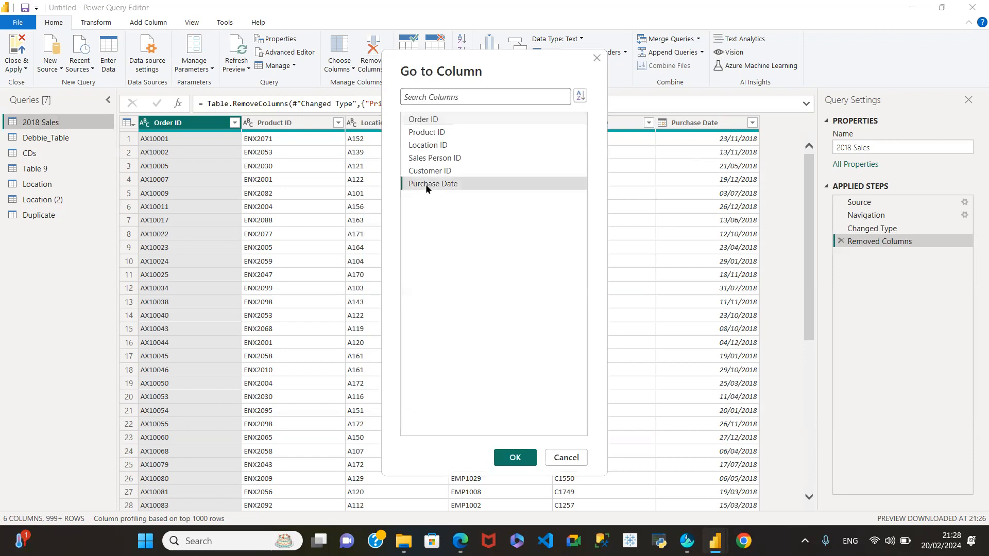
click(514, 457)
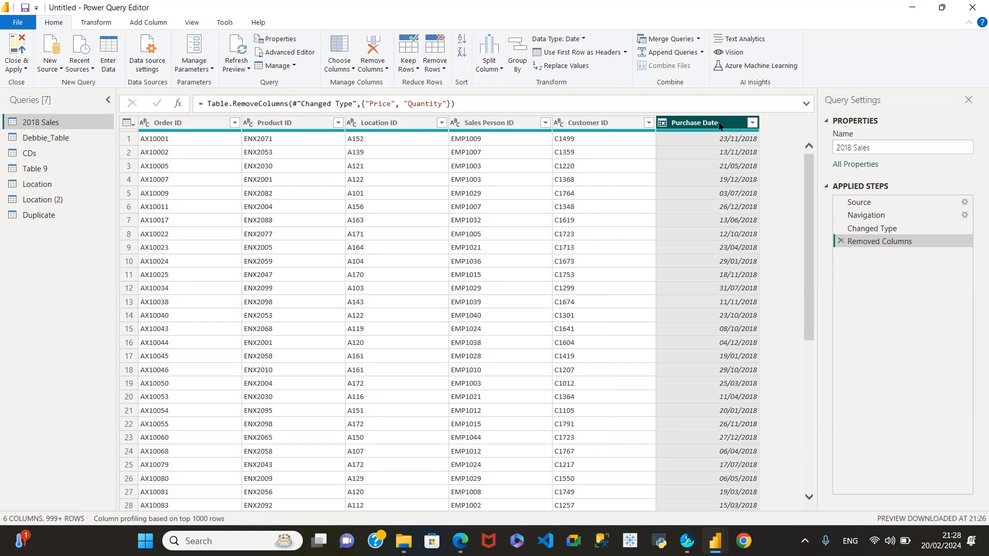
Use Choose Columns on 2018 Sales to keep only Order ID, Product ID, Location ID and Sales Person ID.
click(342, 70)
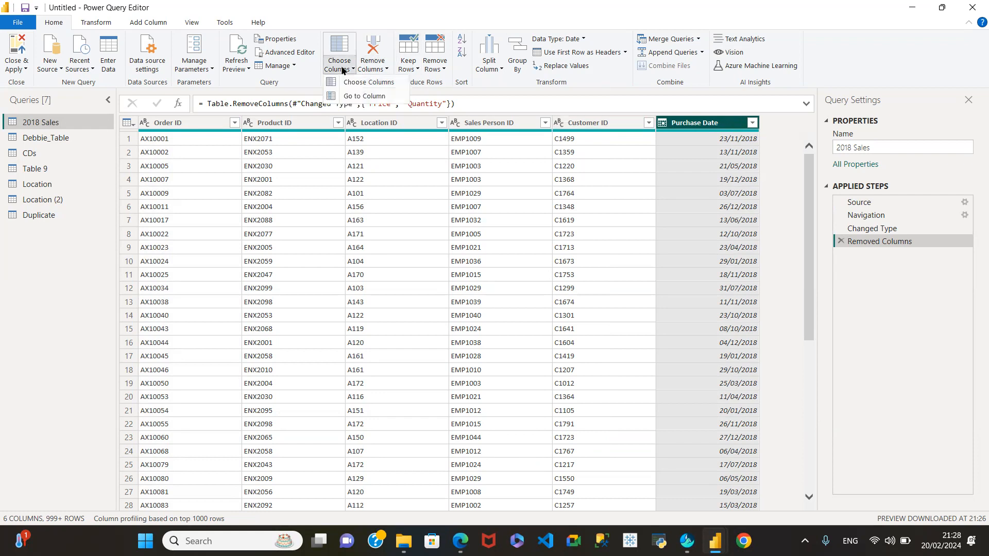
click(354, 83)
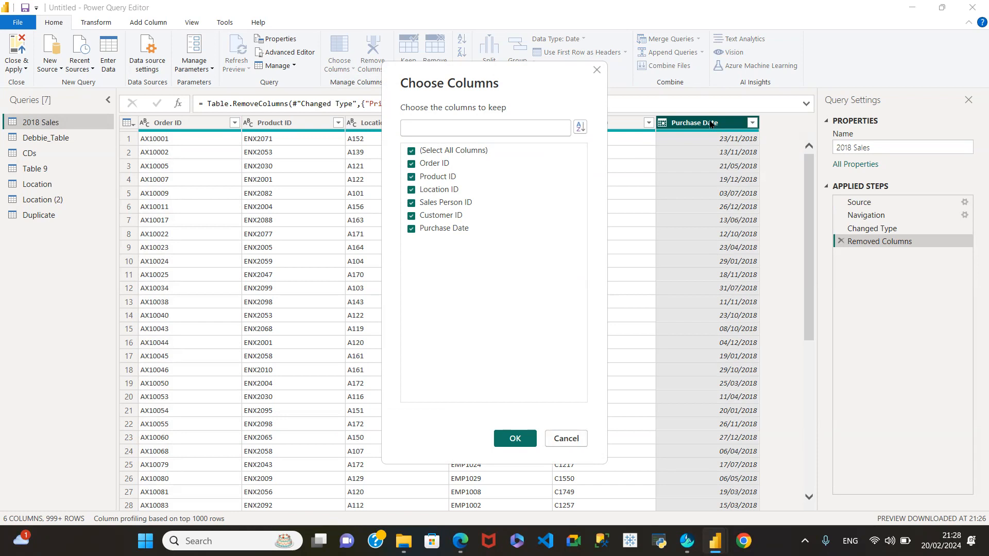
click(412, 151)
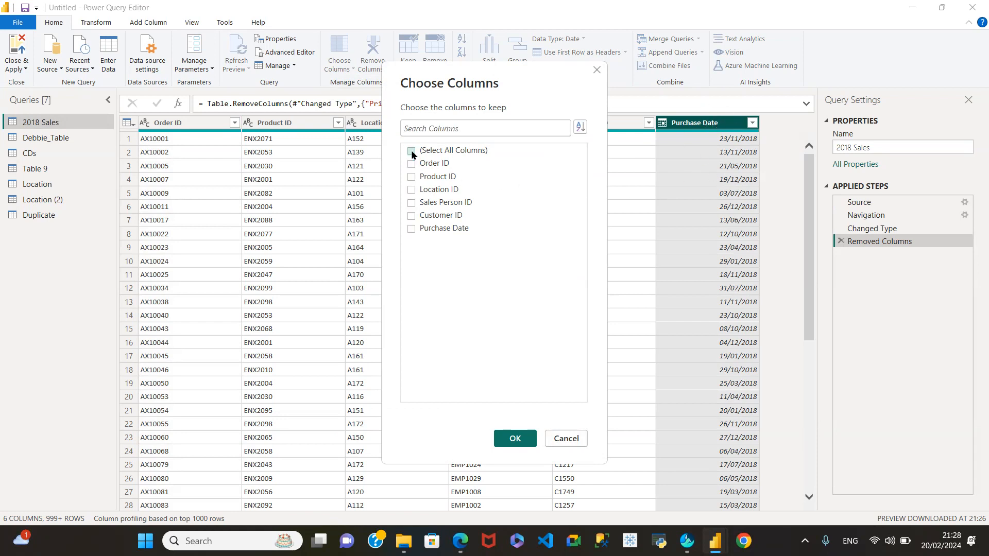
click(412, 164)
click(412, 178)
click(412, 190)
click(508, 438)
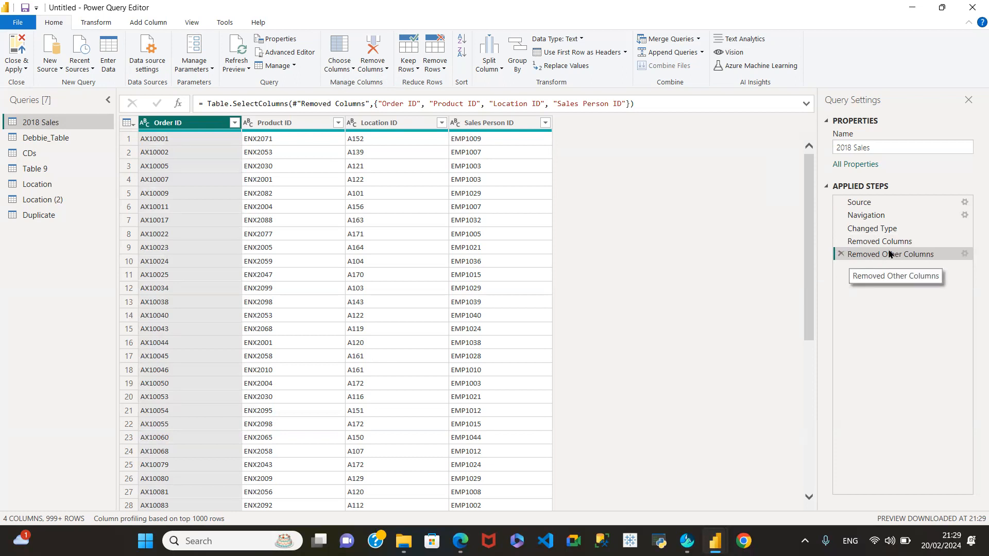
Expand the formula area and edit the Removed Other Columns step to also keep Purchase Date.
click(806, 104)
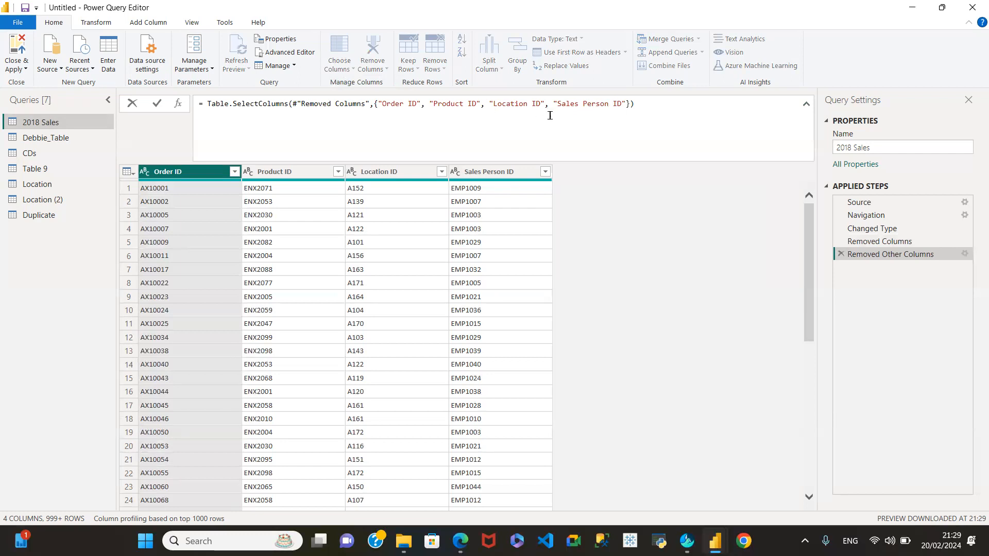
click(965, 254)
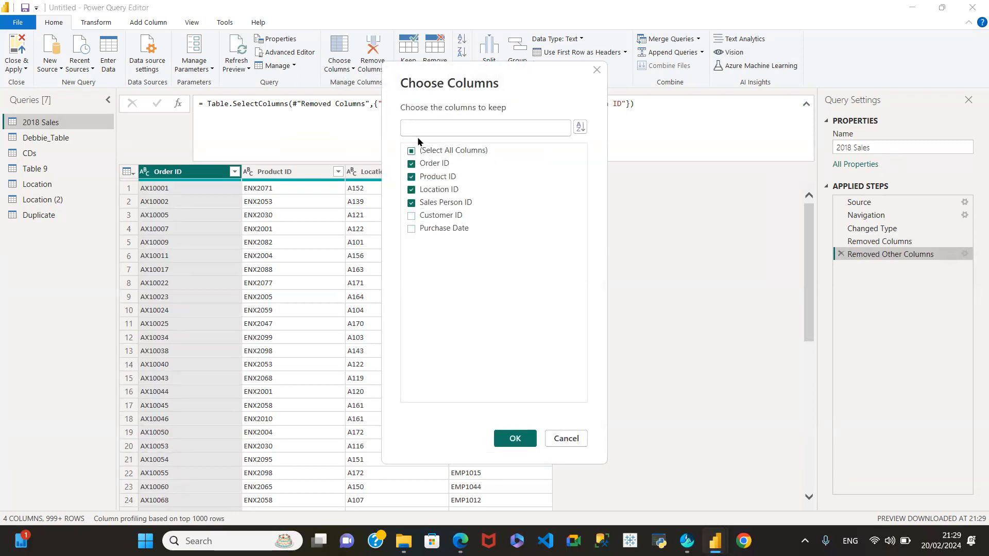
click(411, 228)
click(516, 438)
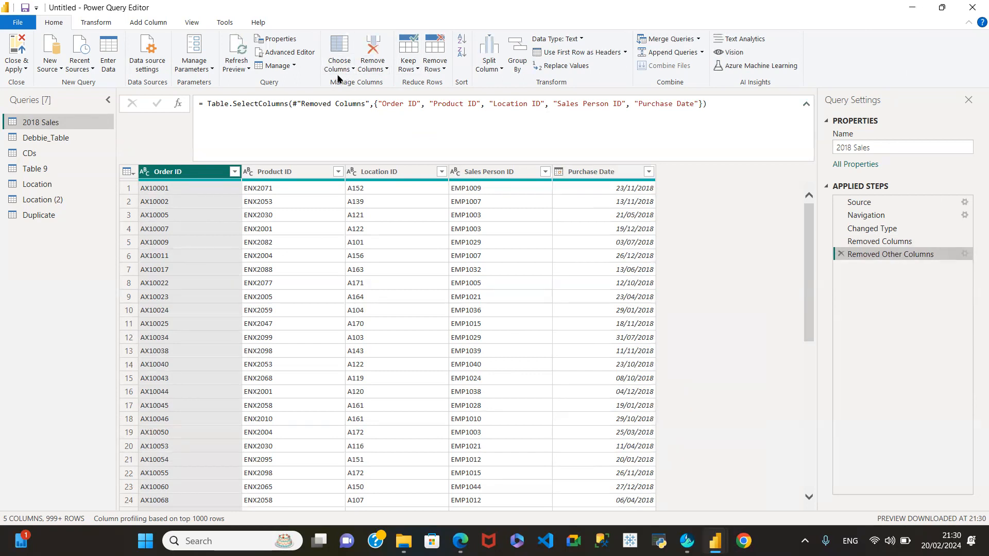
Try removing the Order ID column from 2018 Sales, and delete the resulting applied step.
click(383, 71)
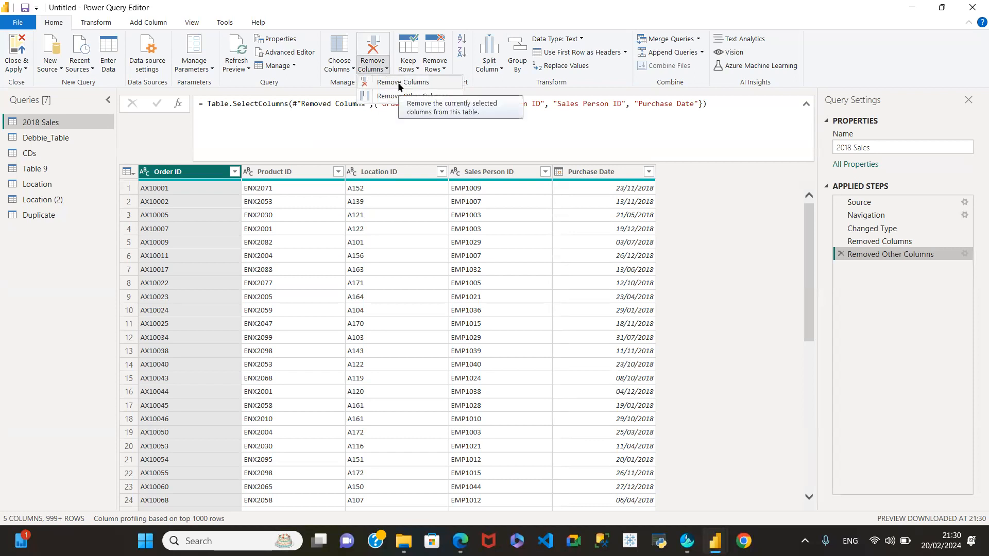
click(392, 82)
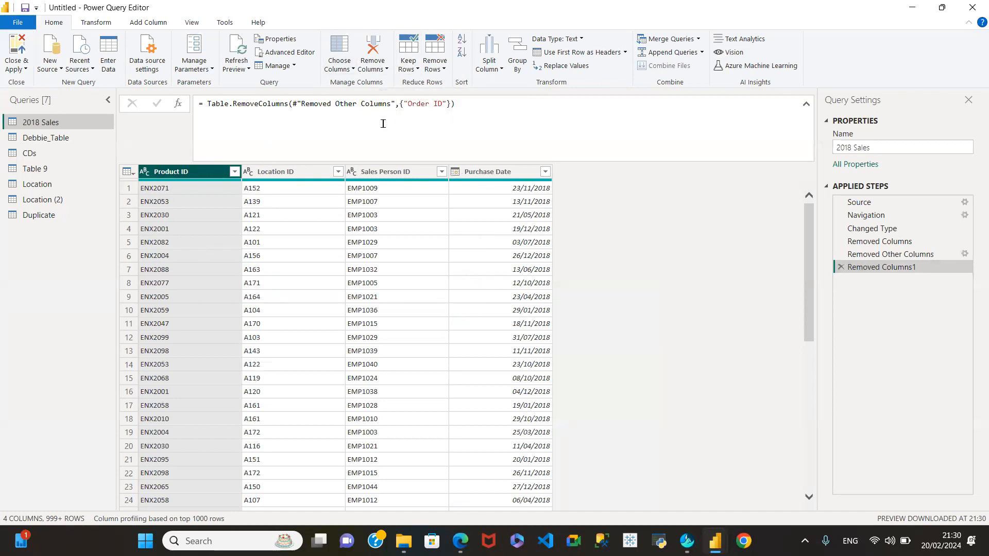
click(840, 267)
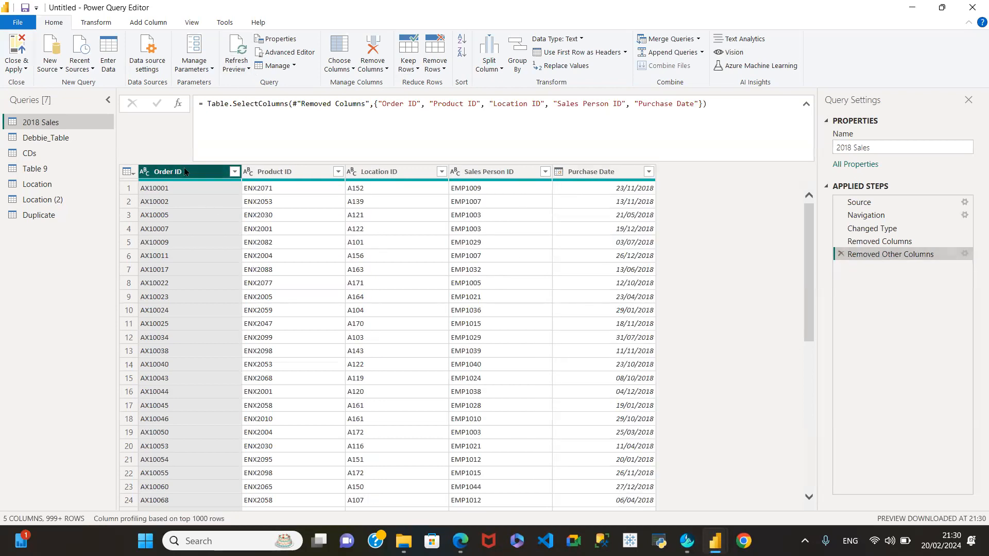
click(380, 65)
click(342, 66)
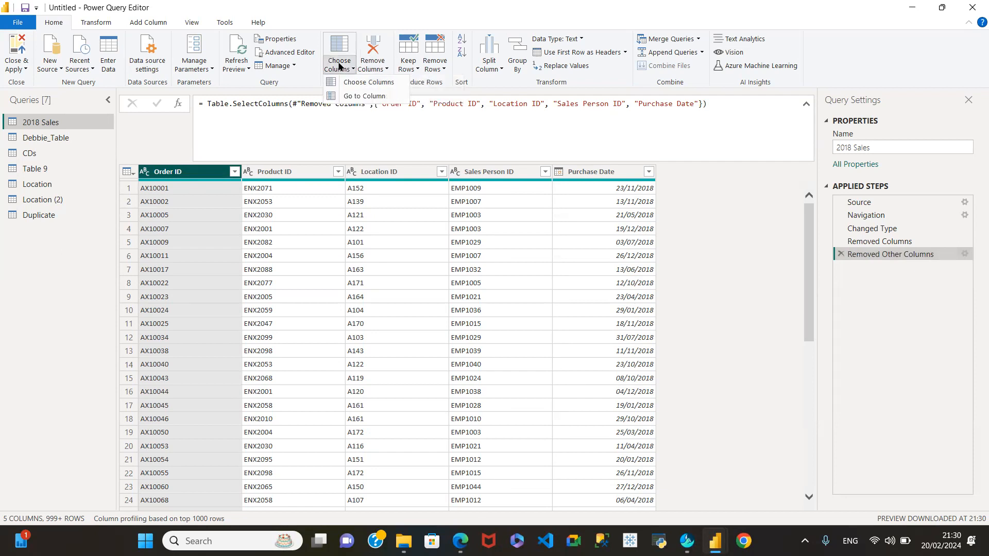
click(363, 82)
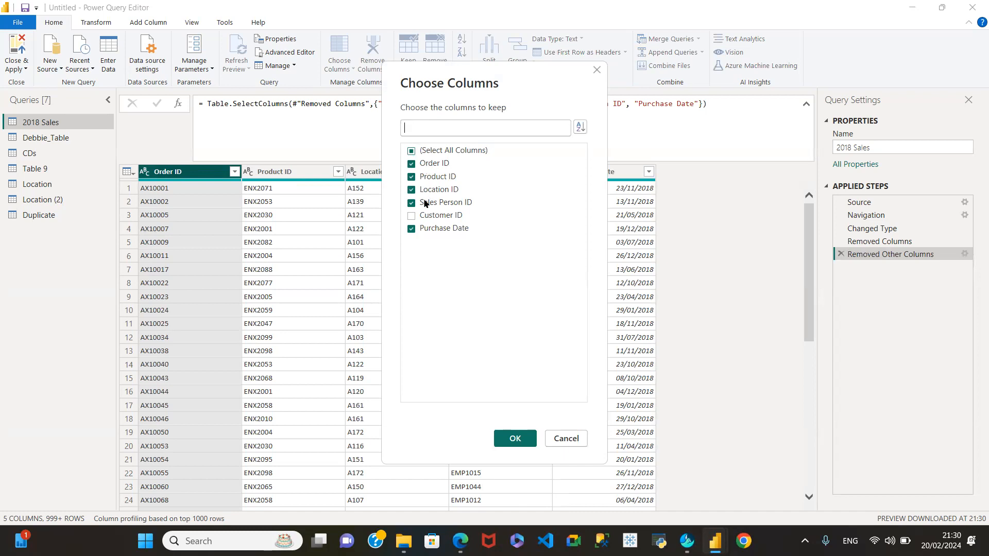
click(566, 438)
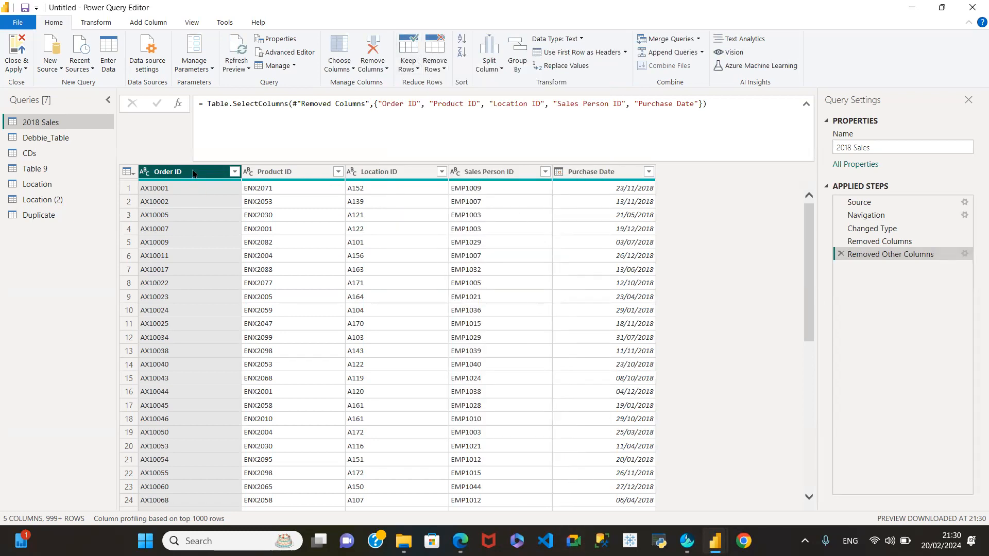
Remove the Order ID and Product ID columns together, and use Remove Other Columns to keep only Location ID.
ctrl+click(272, 174)
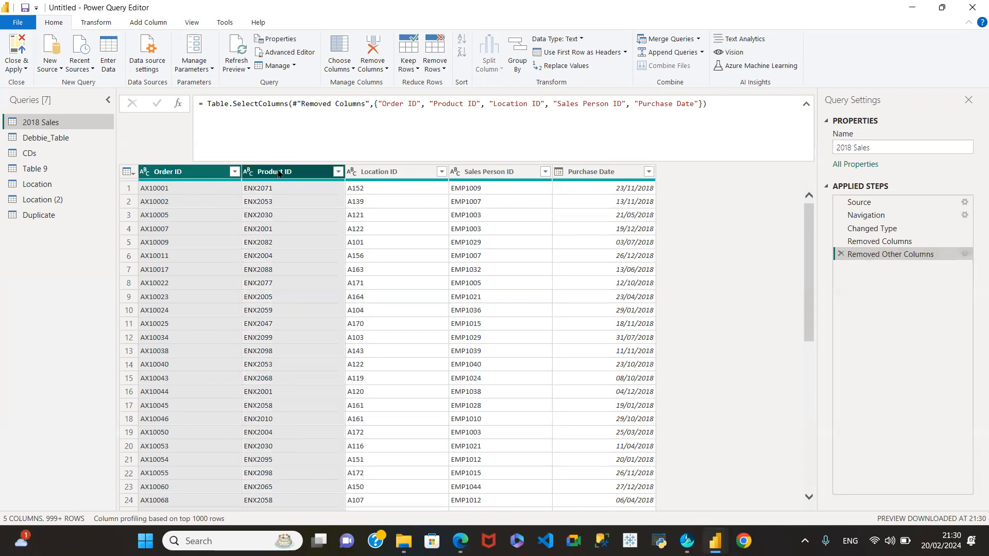
click(383, 69)
click(392, 84)
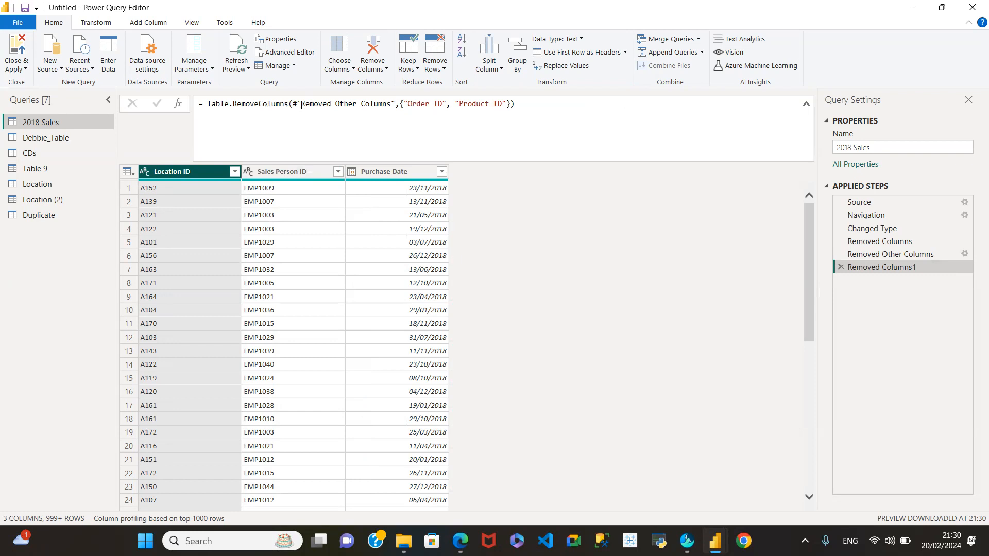
click(384, 69)
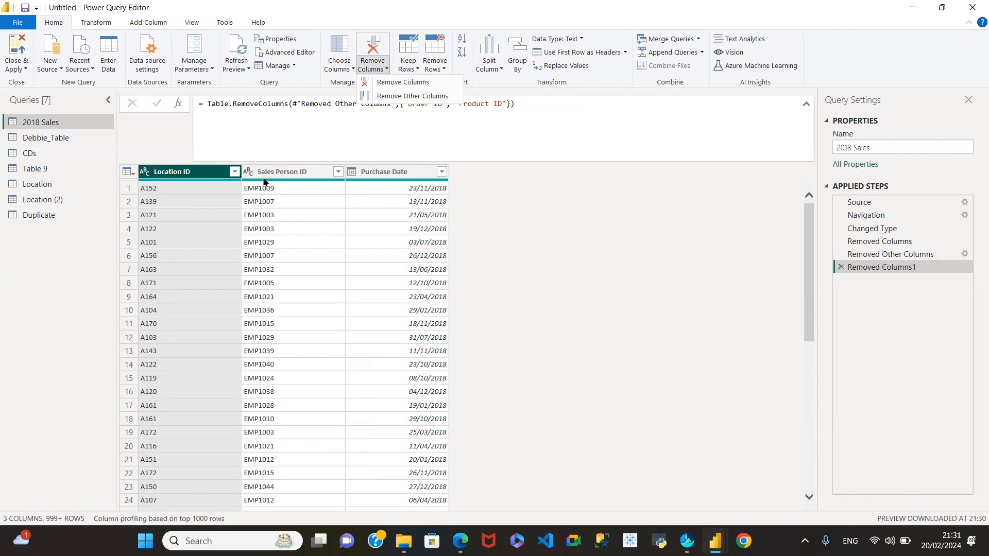
click(402, 97)
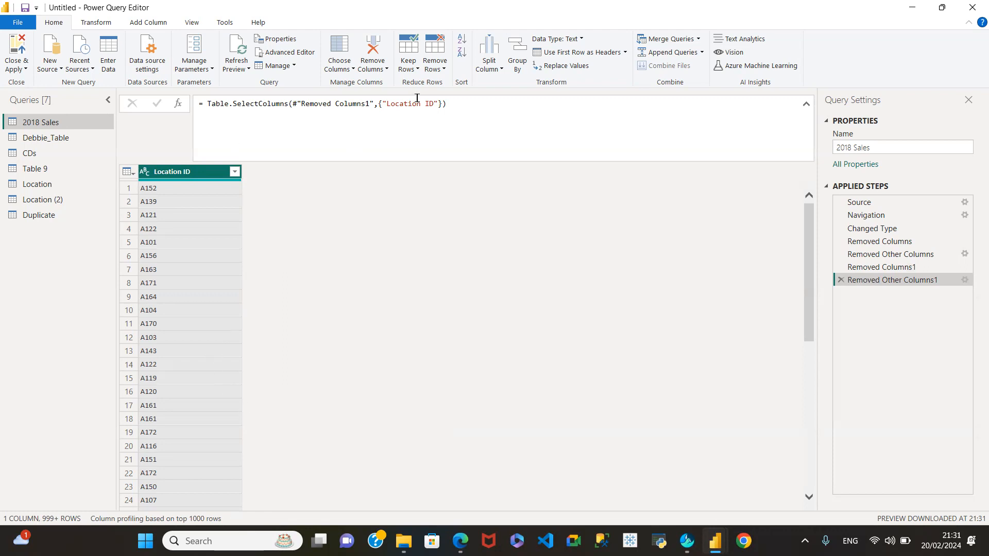
Delete the last two column-removal steps from the applied steps of 2018 Sales.
click(385, 68)
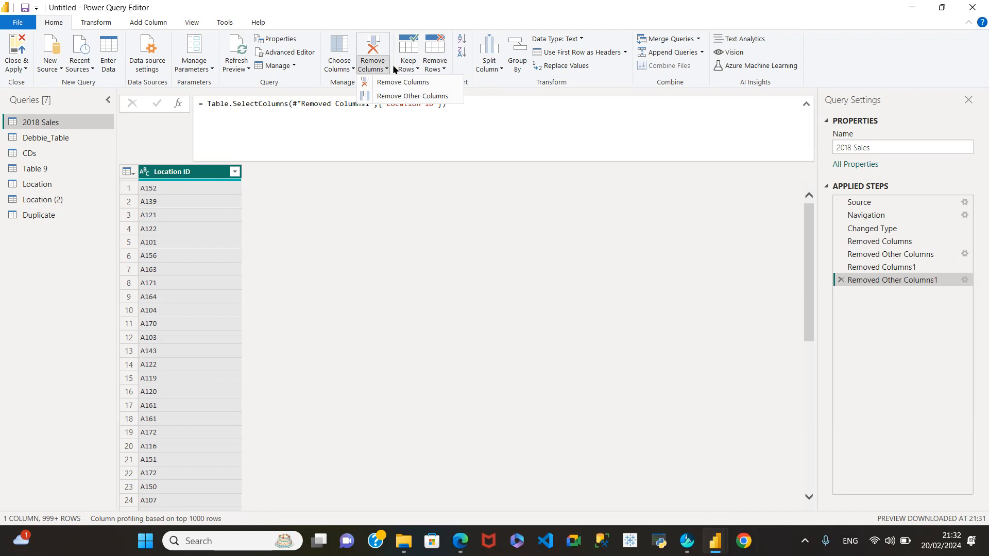
click(840, 281)
click(840, 279)
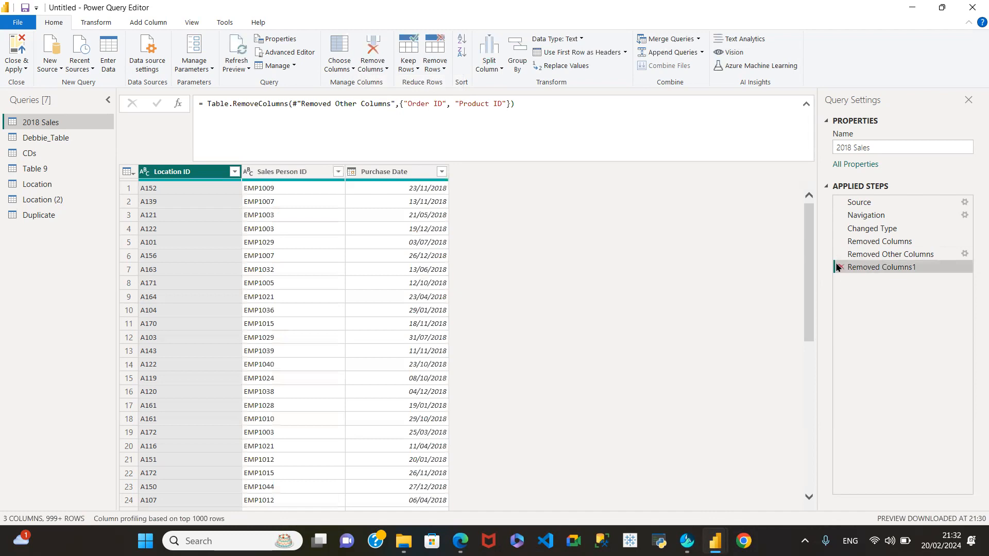
click(837, 267)
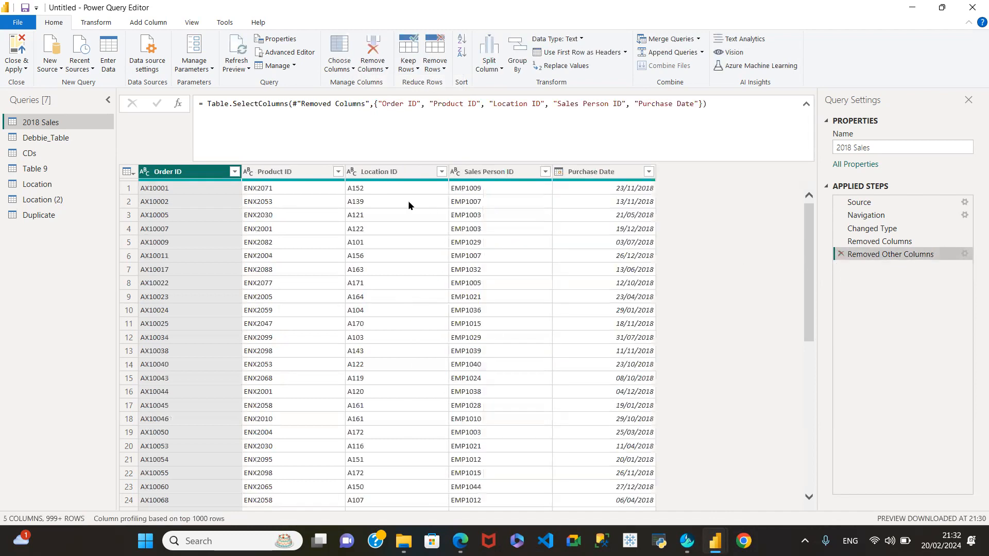
Delete the Removed Other Columns and Removed Columns steps from the 2018 Sales query.
click(839, 255)
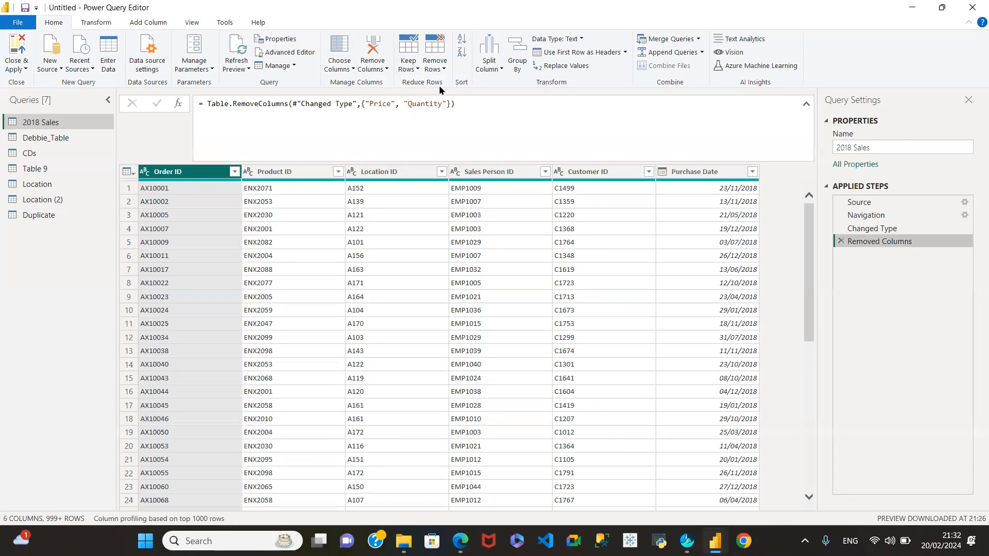
click(840, 241)
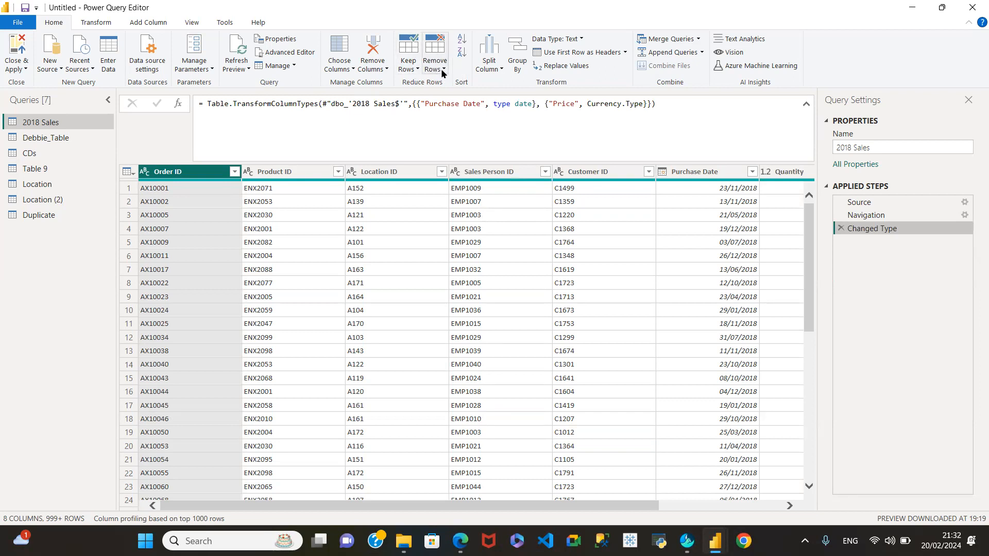
Open the CDs query, collapse the formula area, and delete its Changed Type and Promoted Headers steps.
click(39, 153)
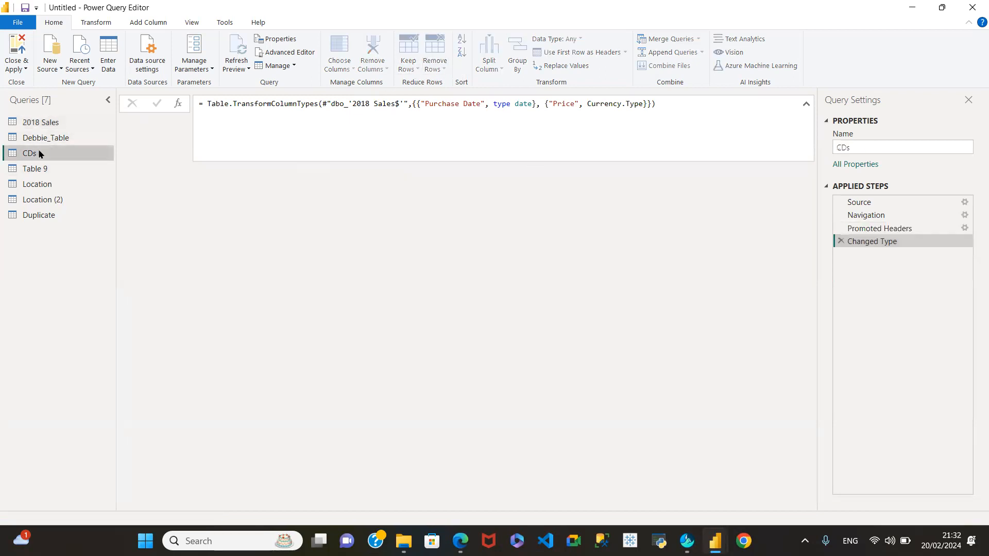
click(807, 107)
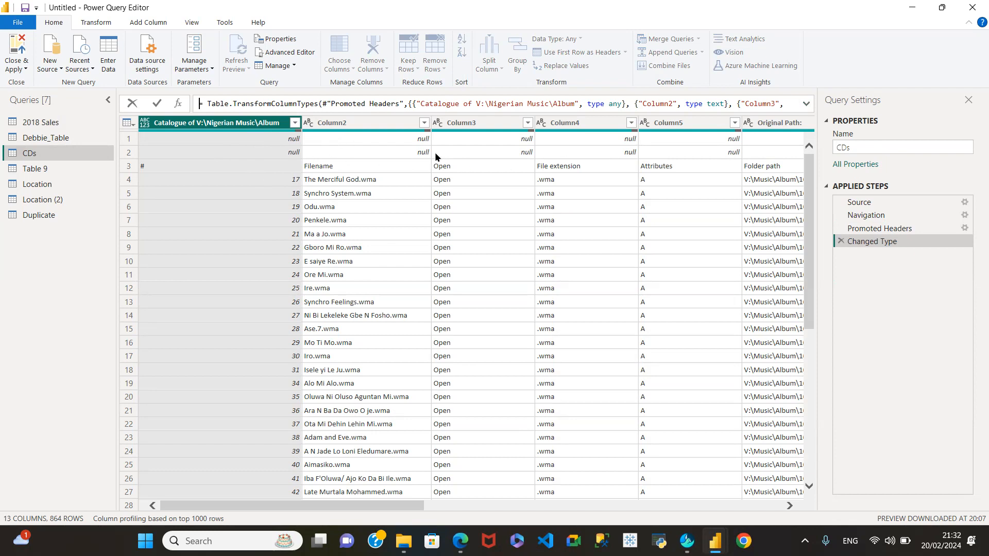
click(309, 506)
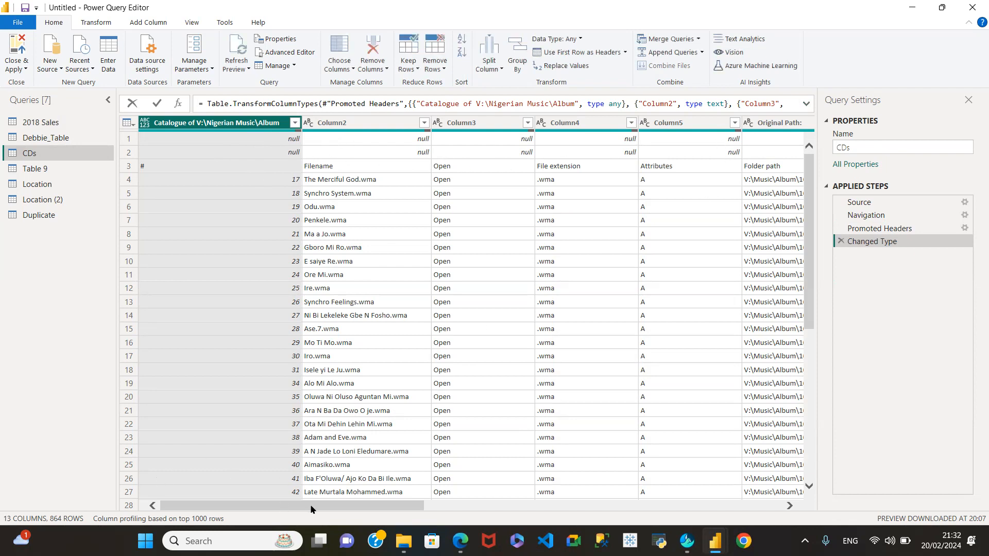
drag(374, 506, 330, 502)
click(840, 241)
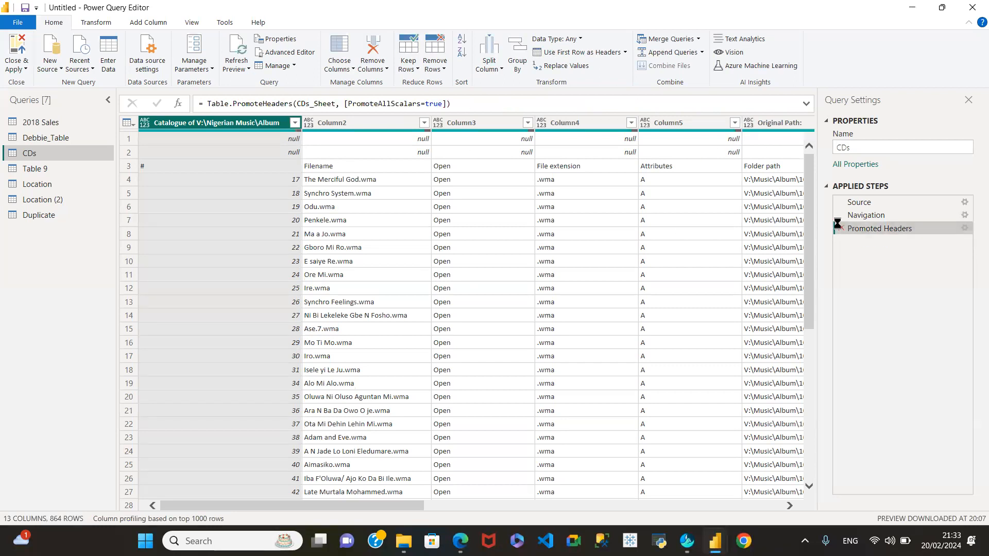
click(840, 228)
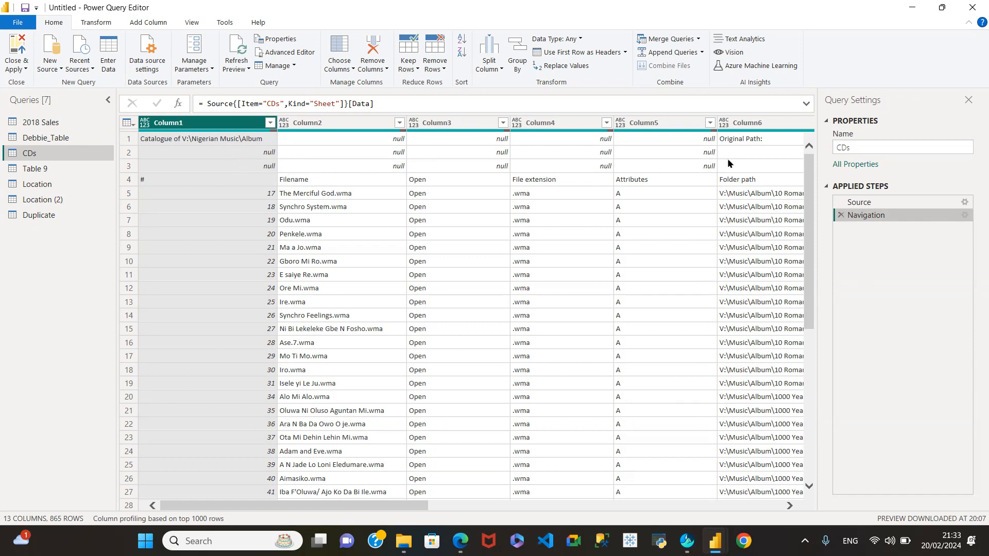
Try keeping only the top 4 rows of the CDs query, and delete the resulting applied step.
drag(402, 503, 702, 503)
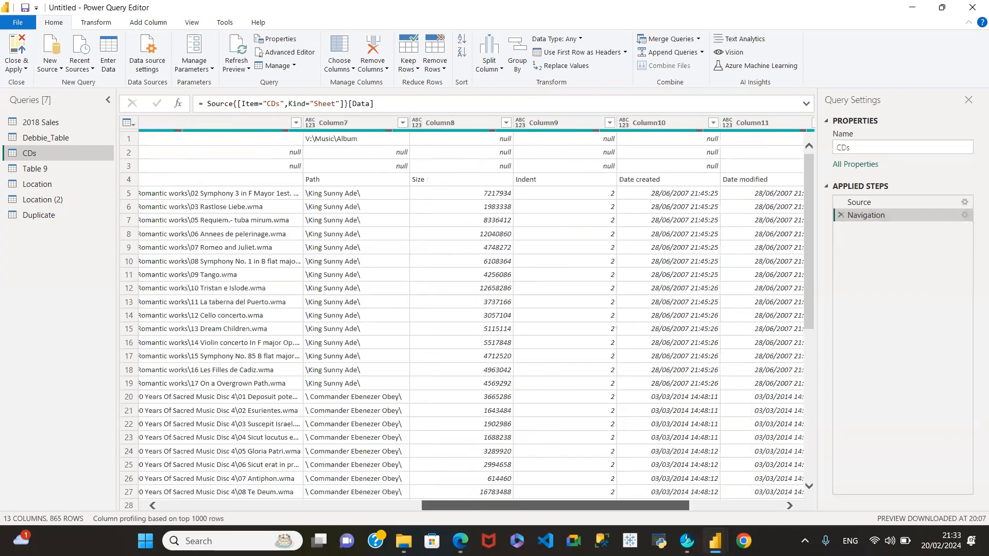
drag(555, 505, 294, 505)
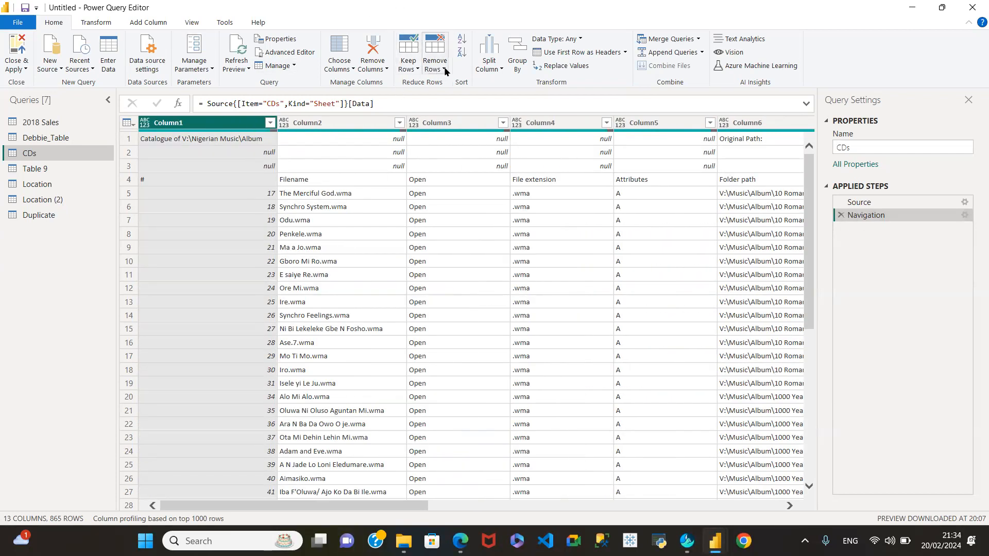
click(410, 69)
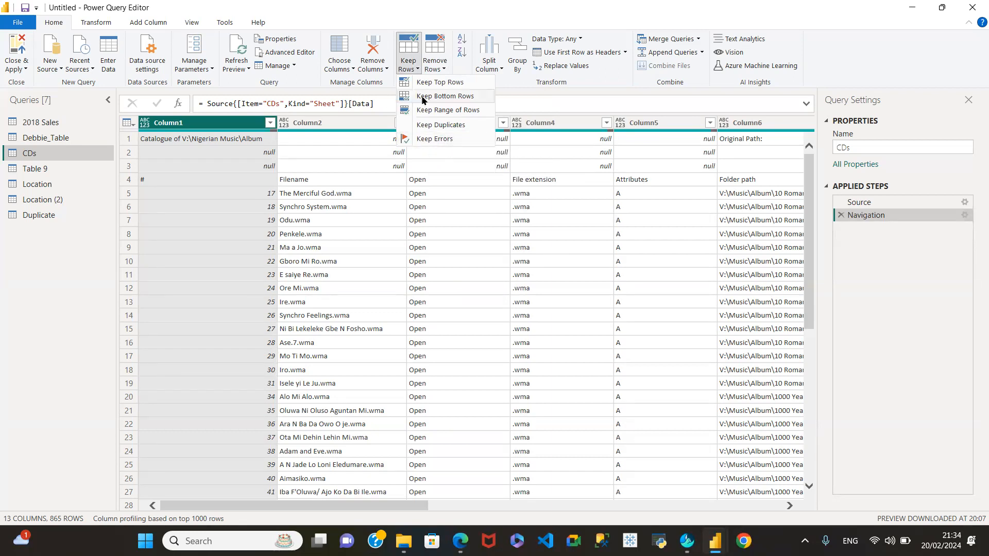
click(441, 83)
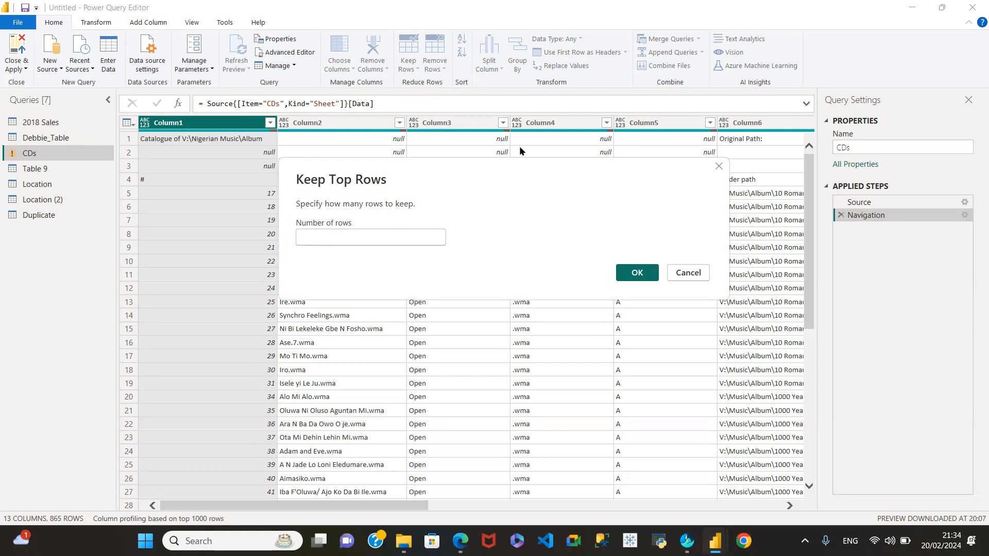
click(308, 239)
text(4)
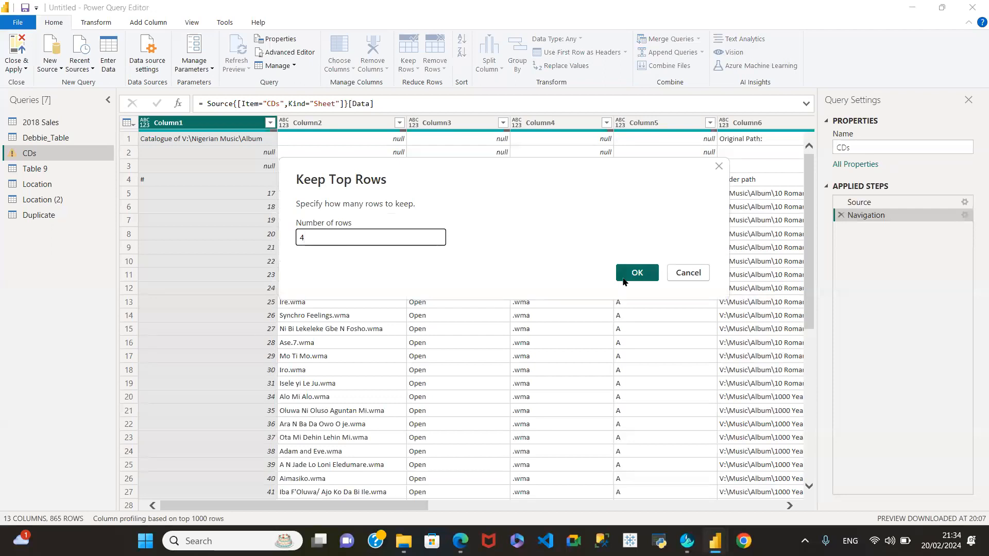
click(640, 278)
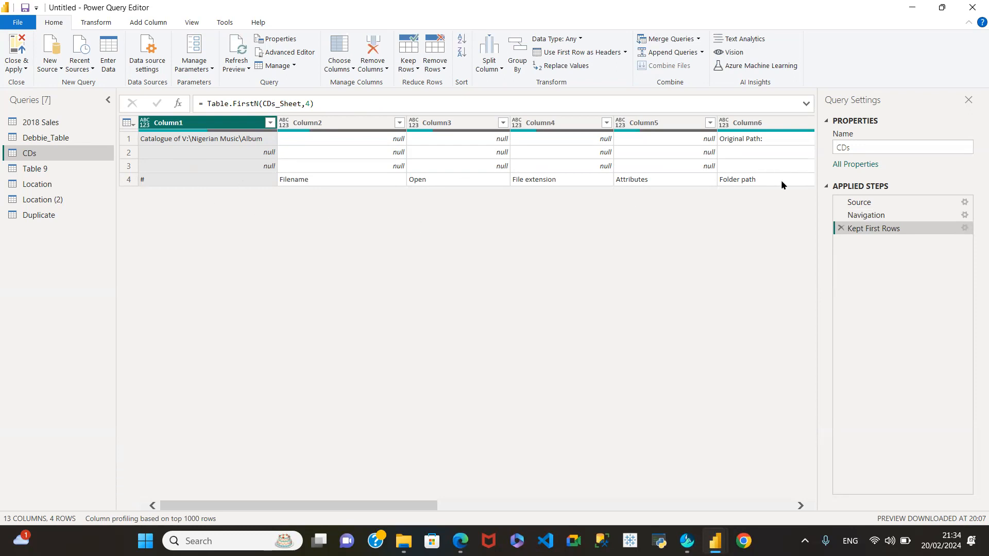
click(840, 228)
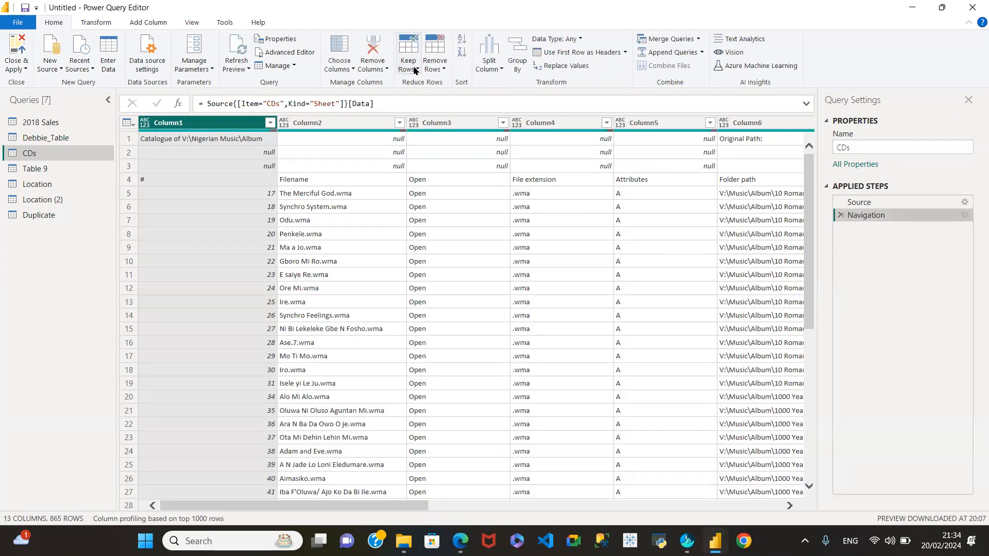
Try keeping only the bottom 5 rows of the CDs query, and delete the resulting applied step.
click(415, 70)
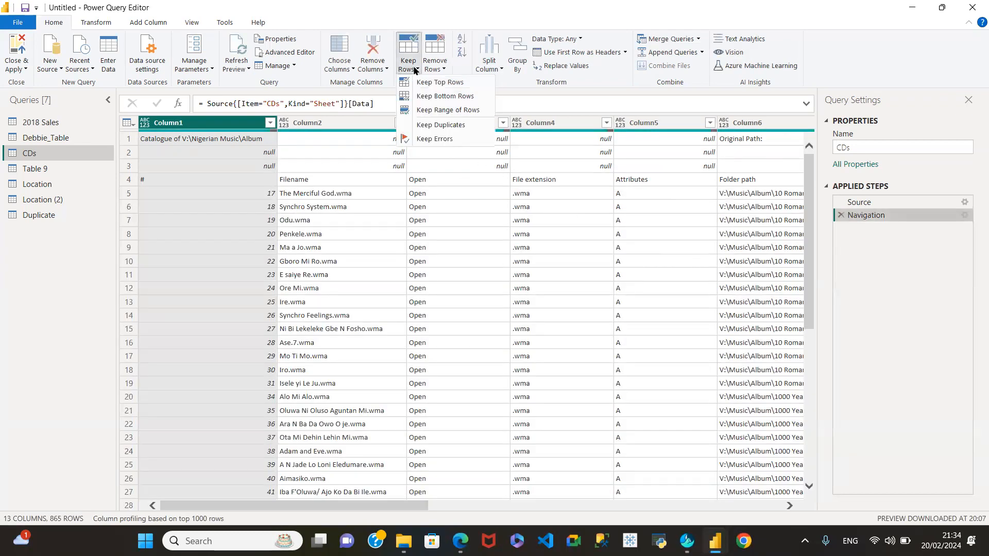
click(441, 98)
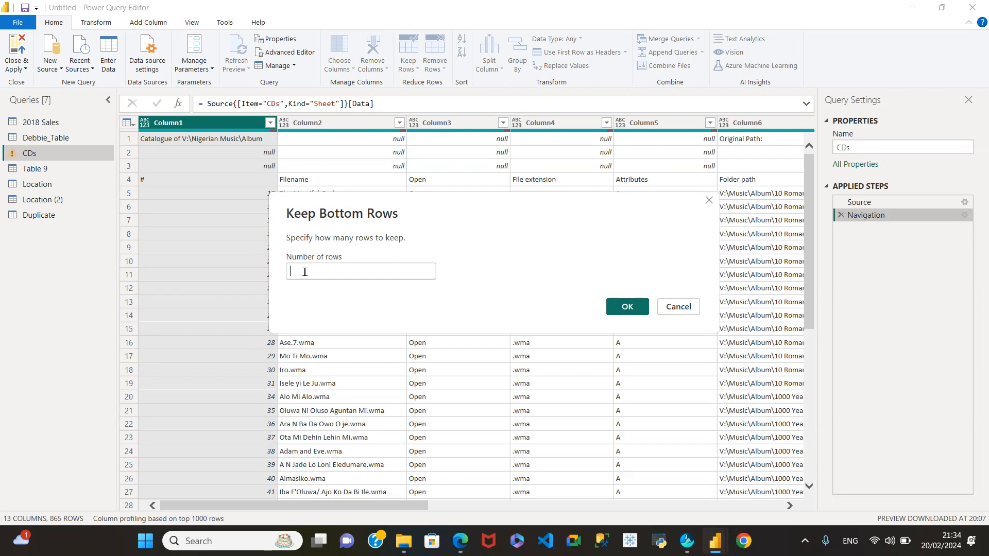
text(5)
click(625, 306)
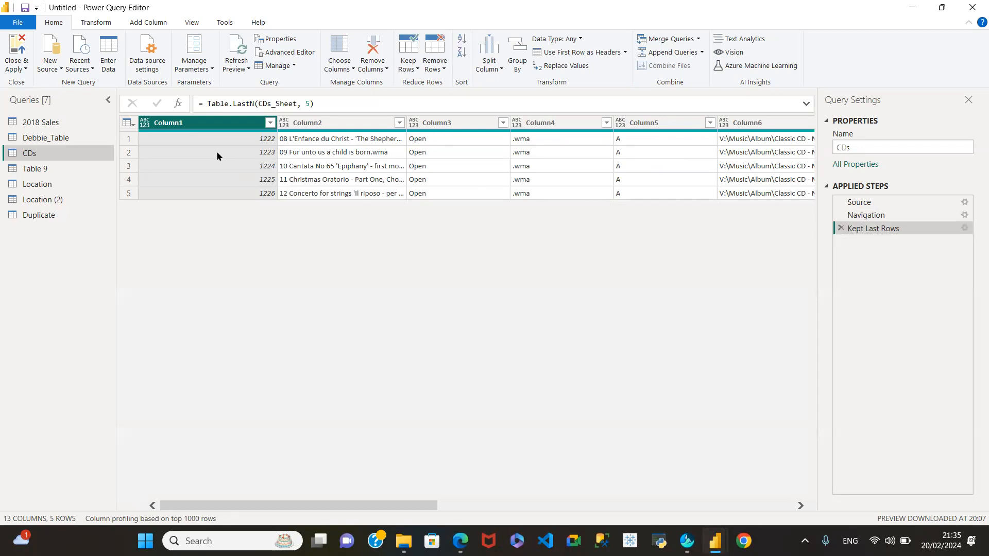
click(840, 229)
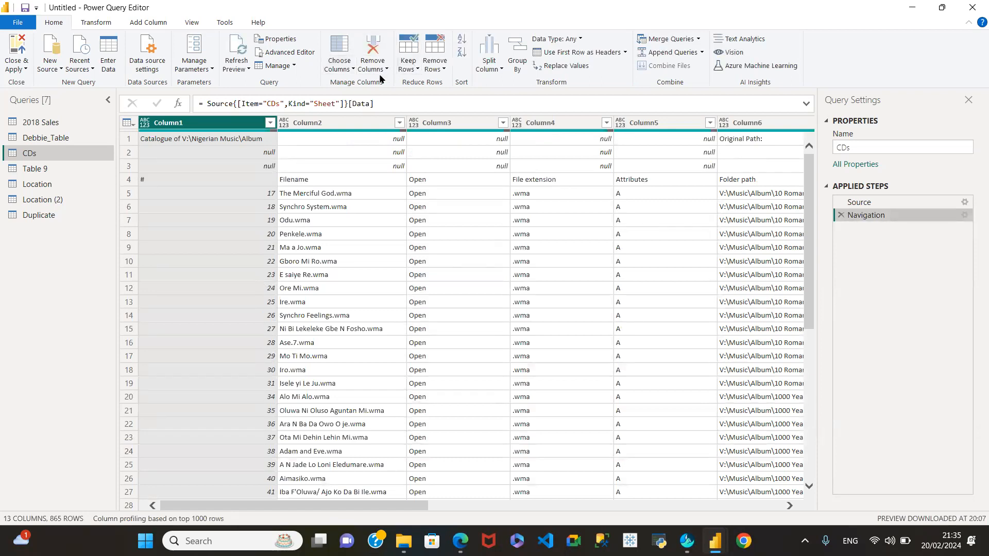
Keep a range of 5 rows in the CDs query, starting from row 3.
click(410, 69)
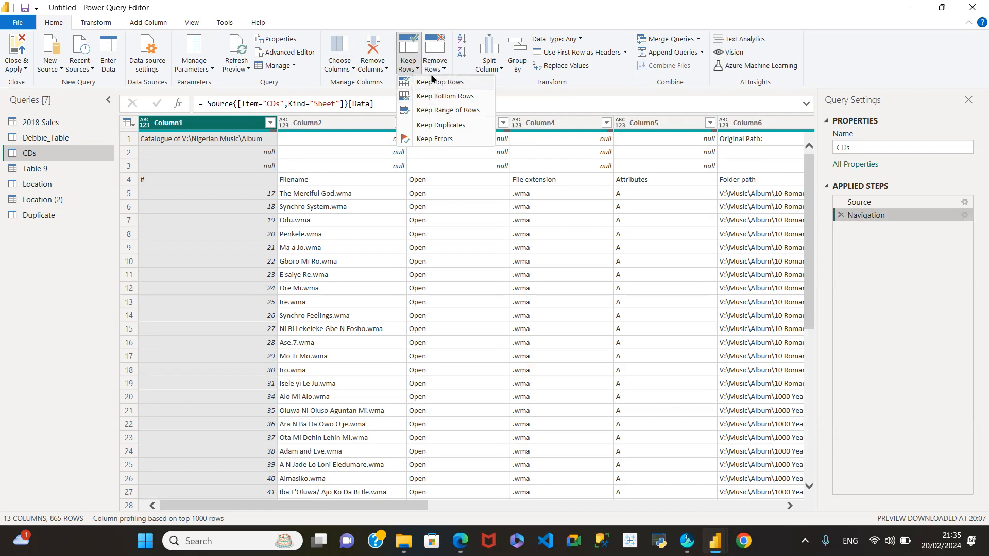
click(448, 110)
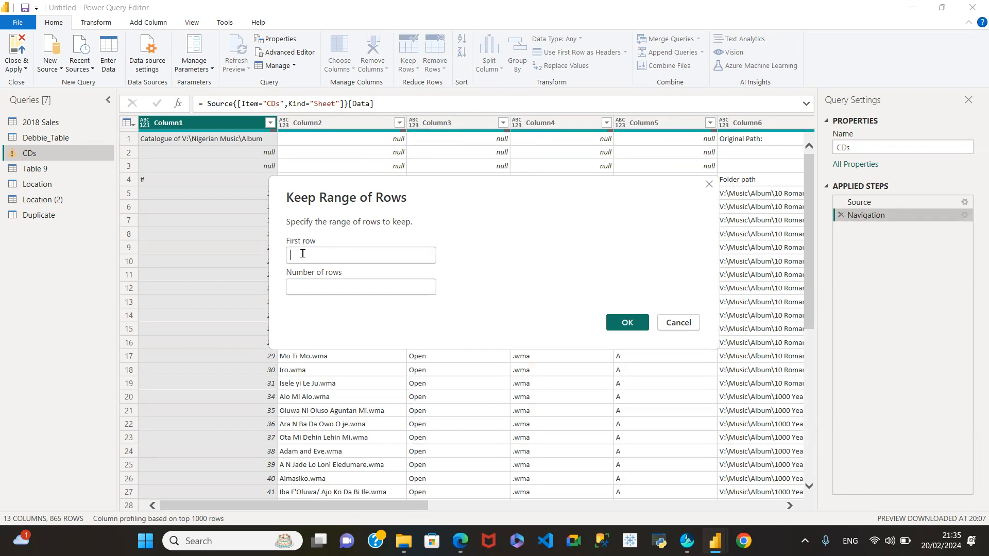
text(3)
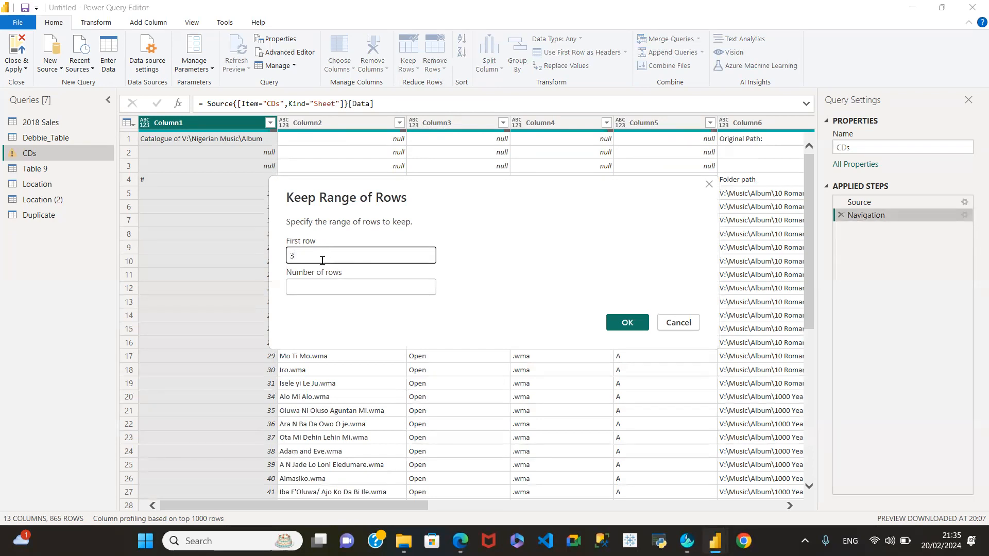
click(310, 287)
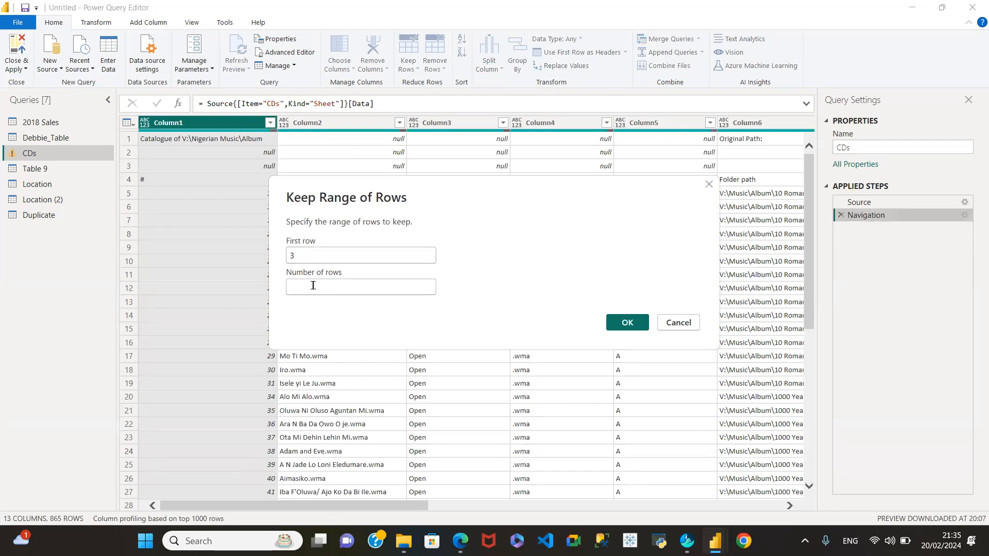
text(5)
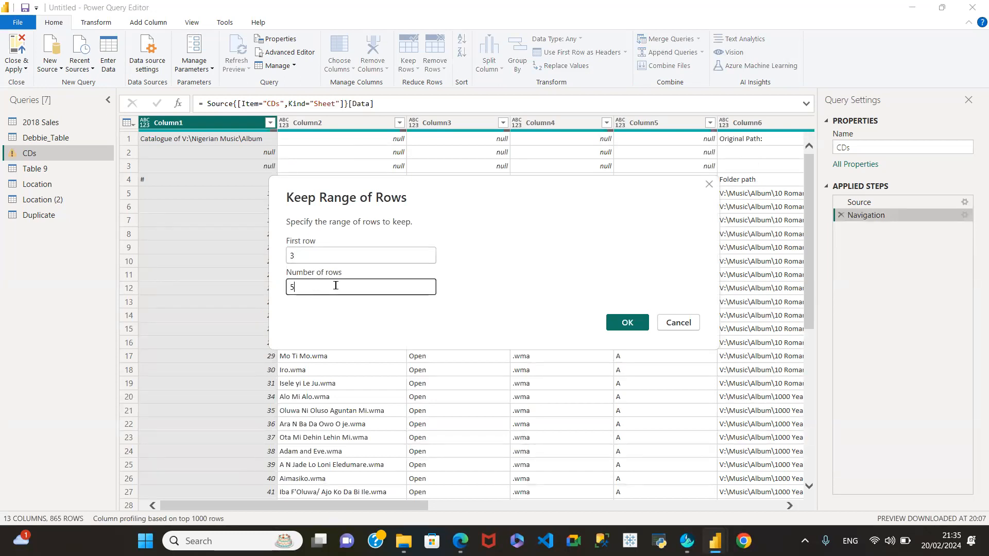
click(628, 323)
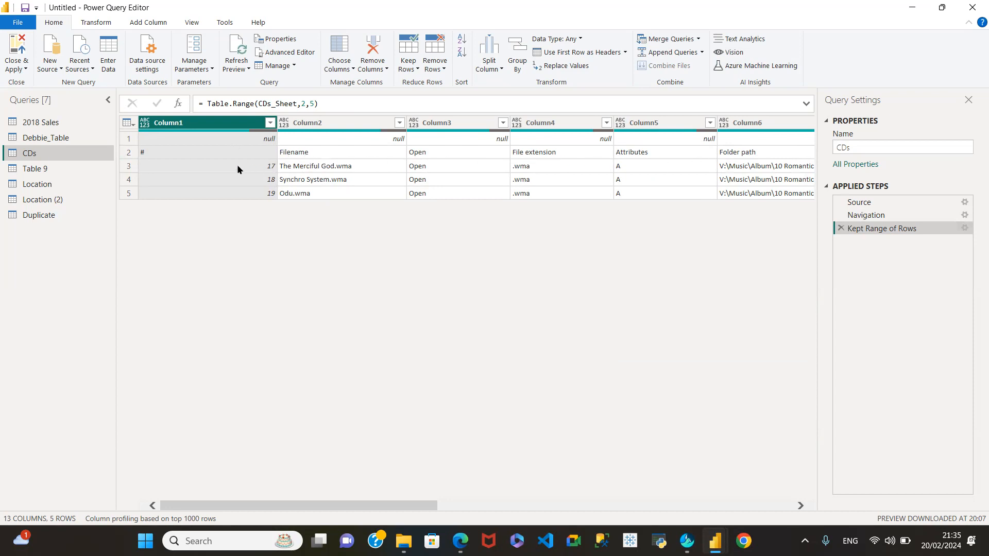
Try keeping only the duplicates in Column4, and delete both the Kept Duplicates and Kept Range of Rows steps.
click(411, 66)
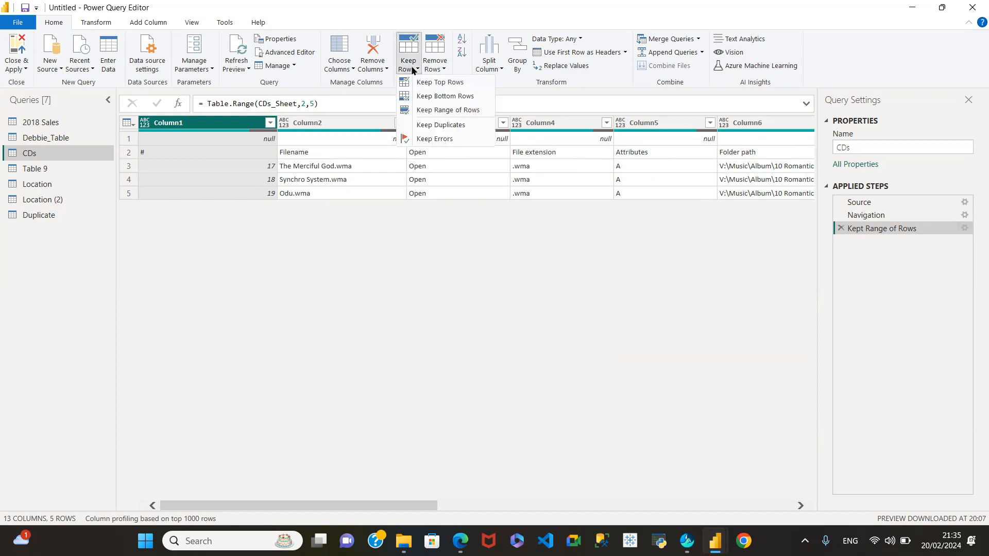
click(836, 233)
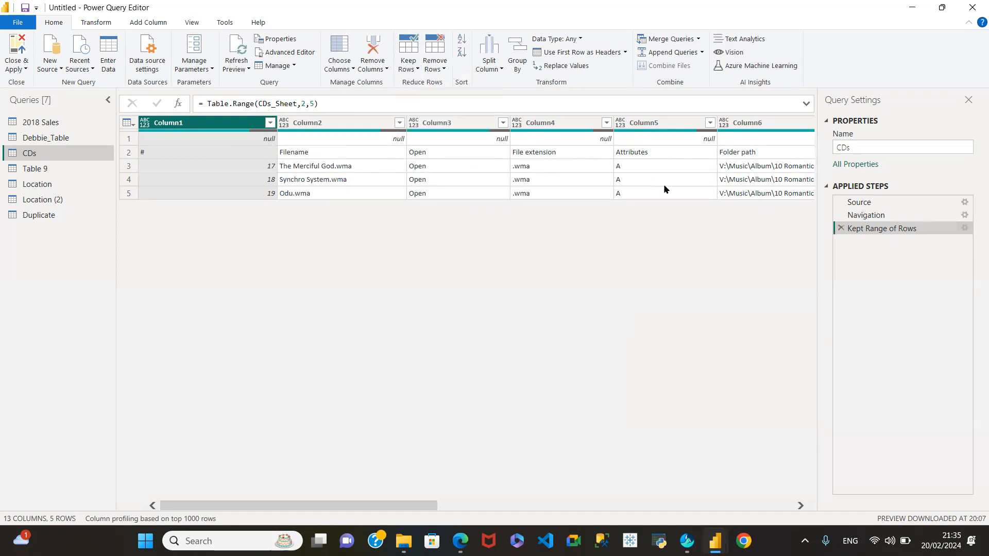
click(406, 70)
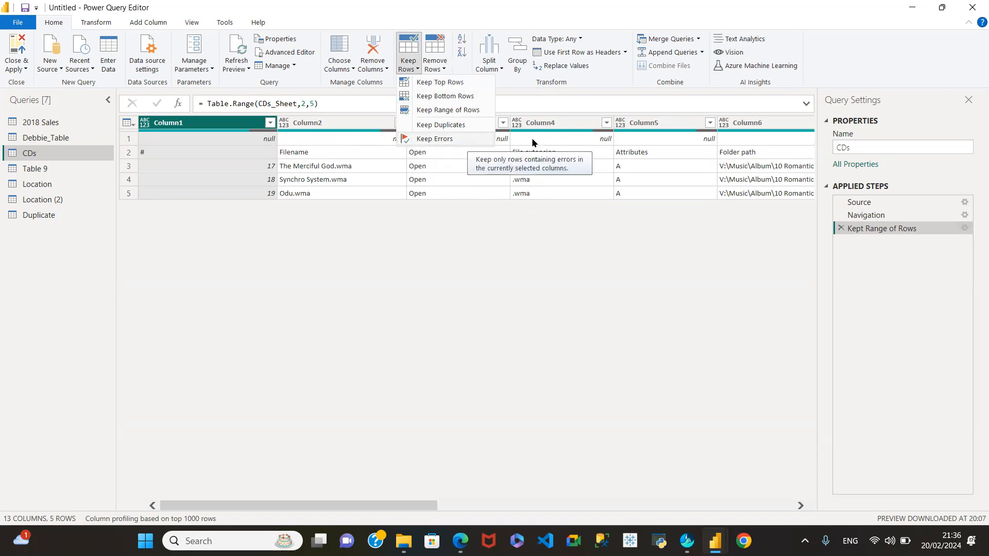
click(550, 128)
click(550, 123)
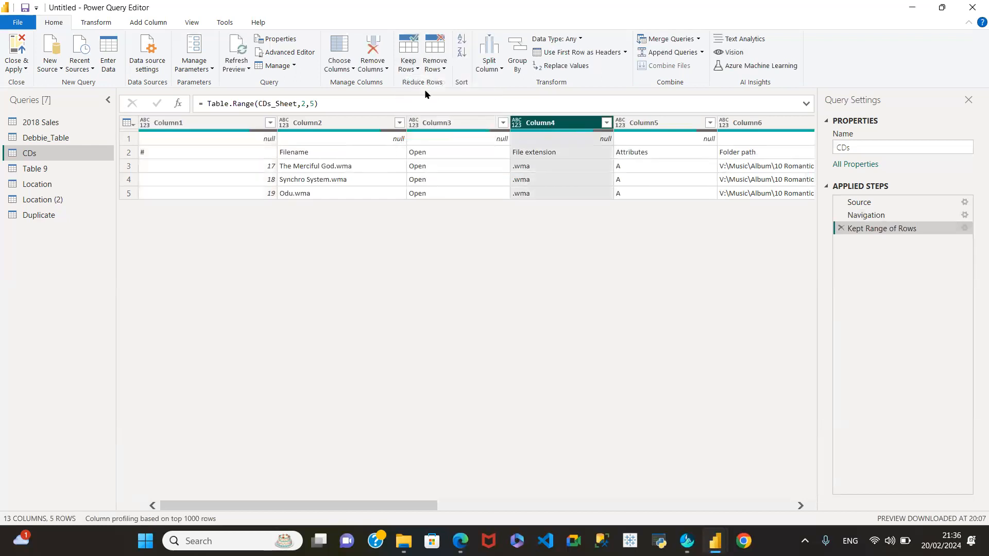
click(412, 69)
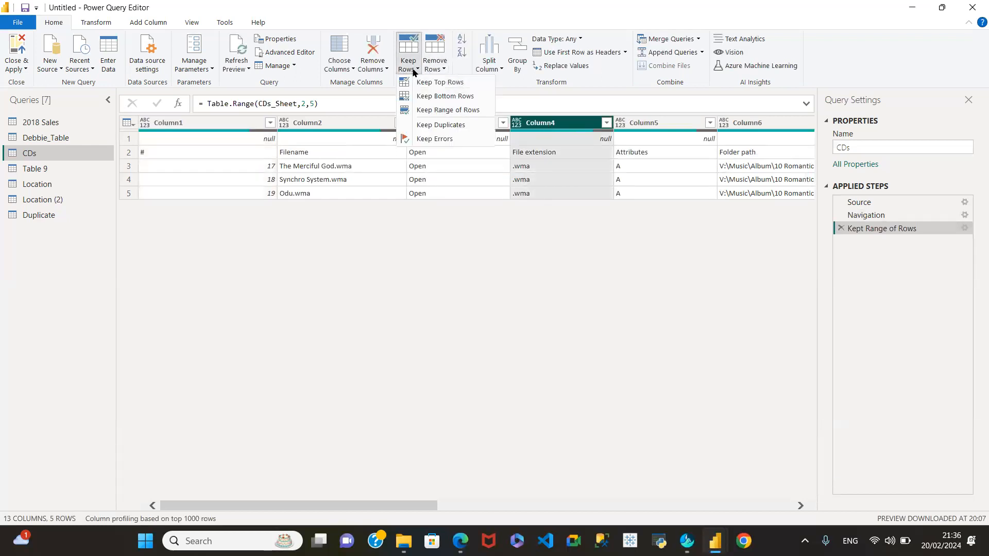
click(433, 125)
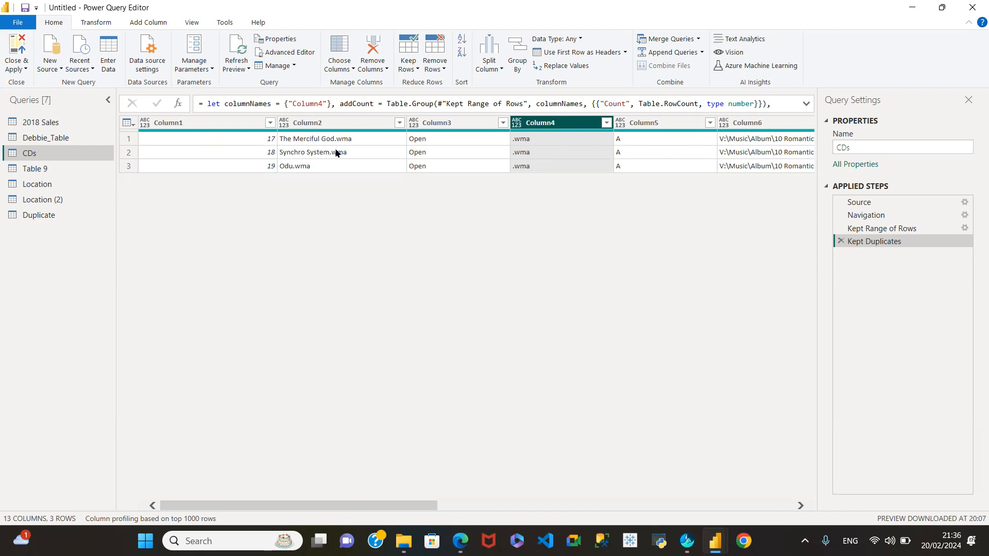
click(839, 241)
click(838, 228)
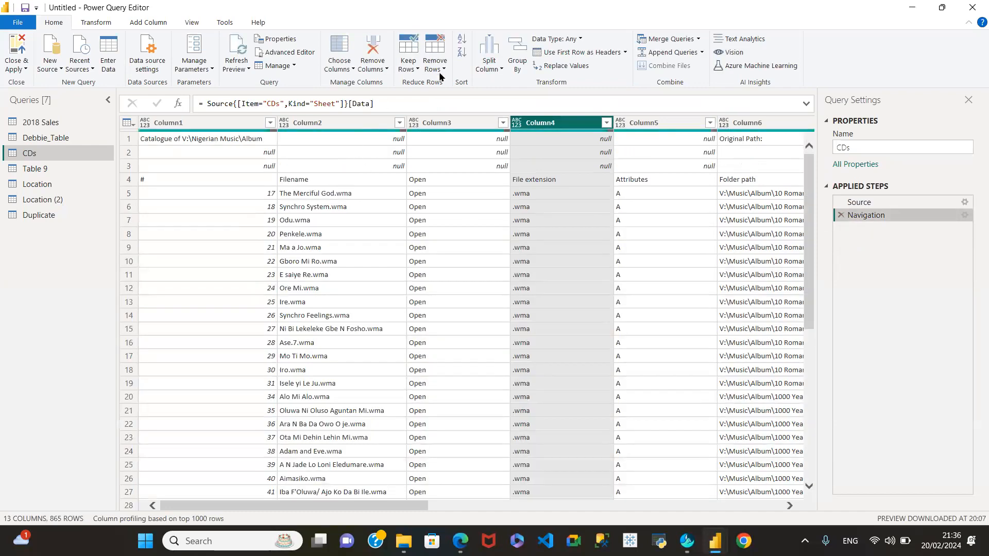
Try keeping only the rows with errors in Column4, and delete the resulting applied step.
click(416, 70)
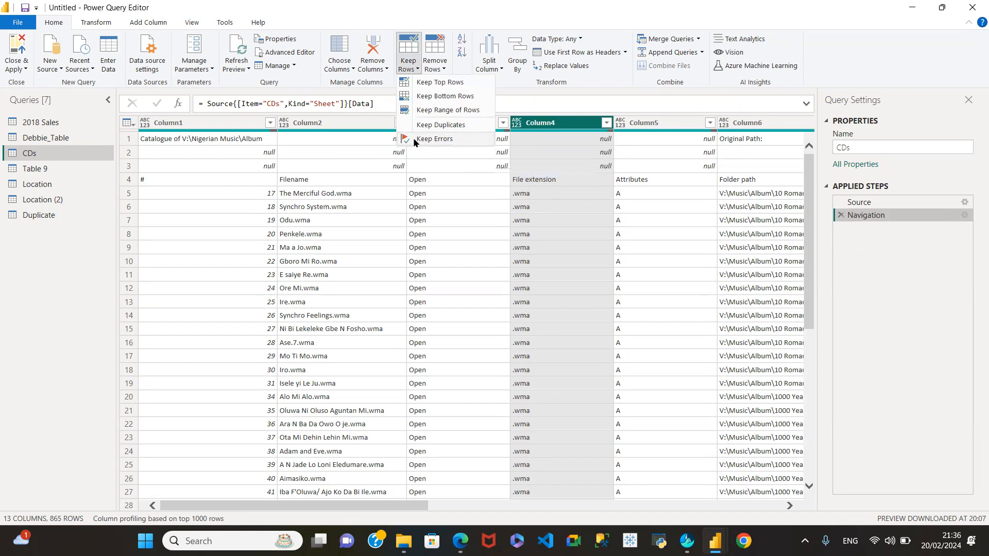
click(463, 139)
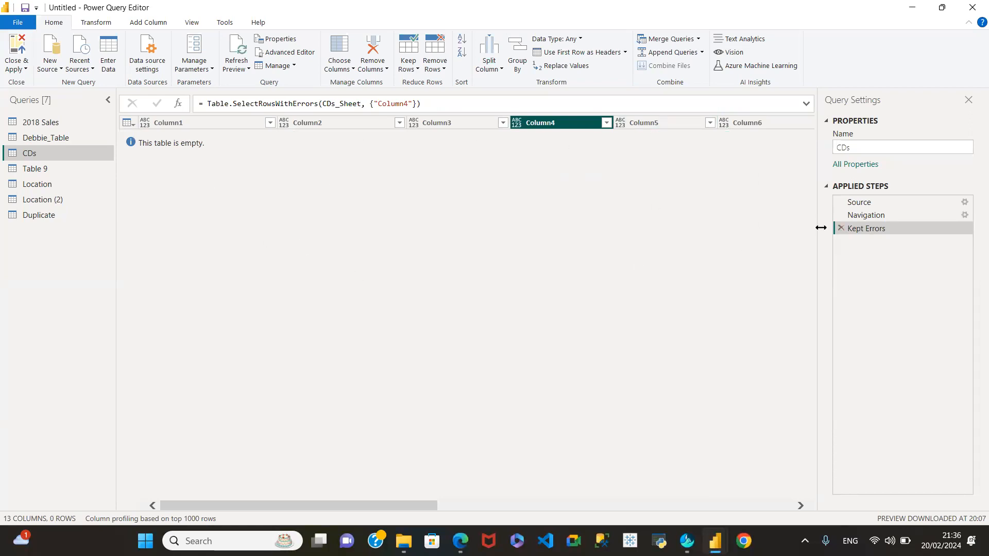
click(841, 228)
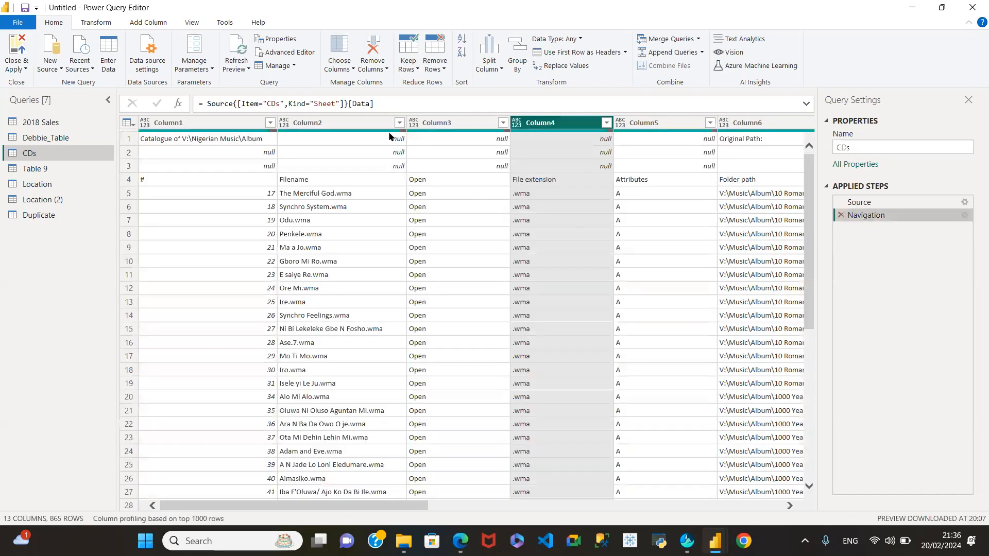
Remove the top 3 rows from the CDs query.
click(441, 71)
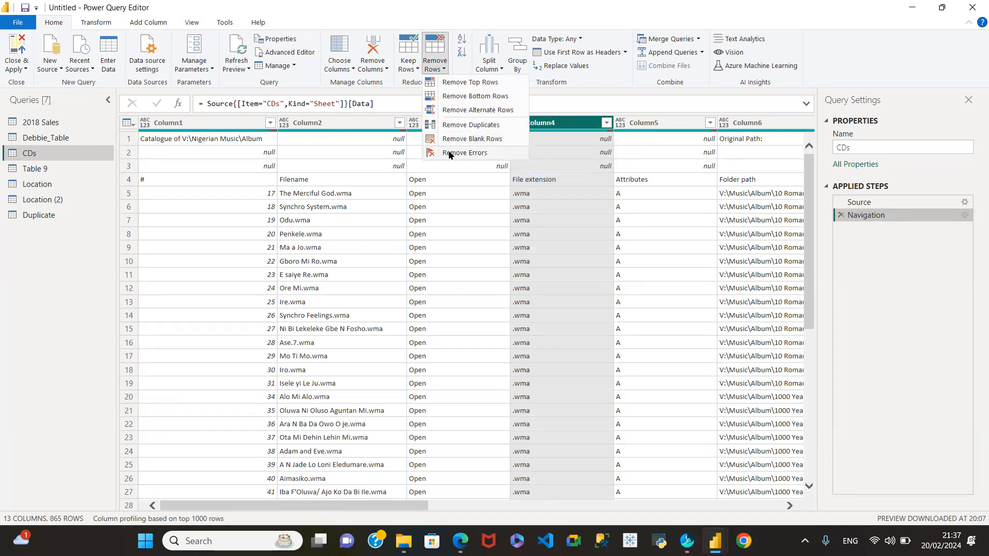
click(475, 83)
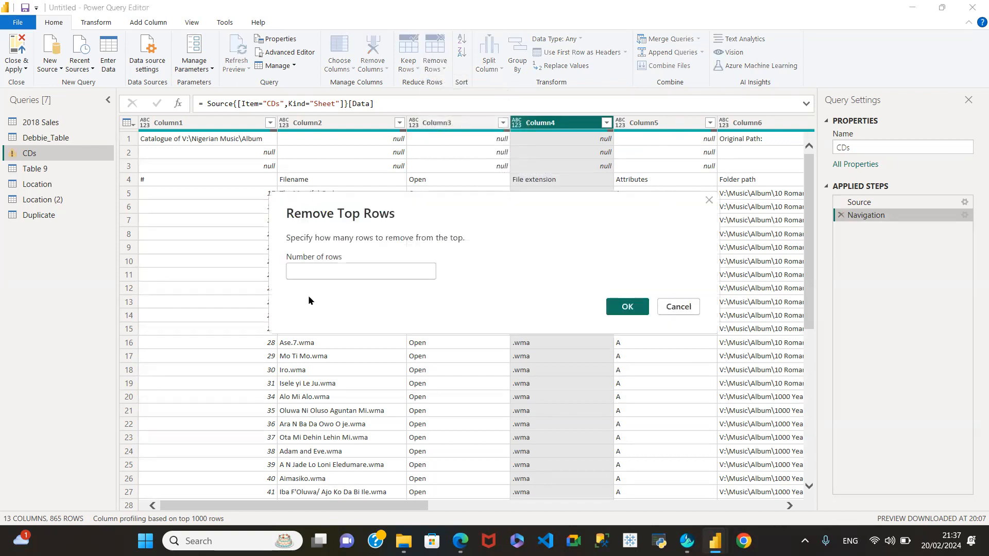
click(302, 268)
text(3)
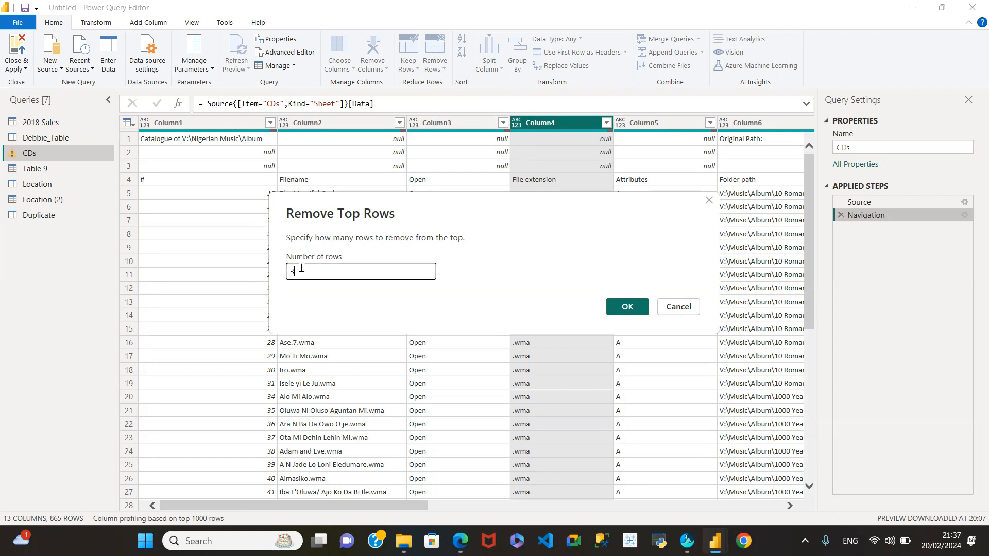
click(627, 307)
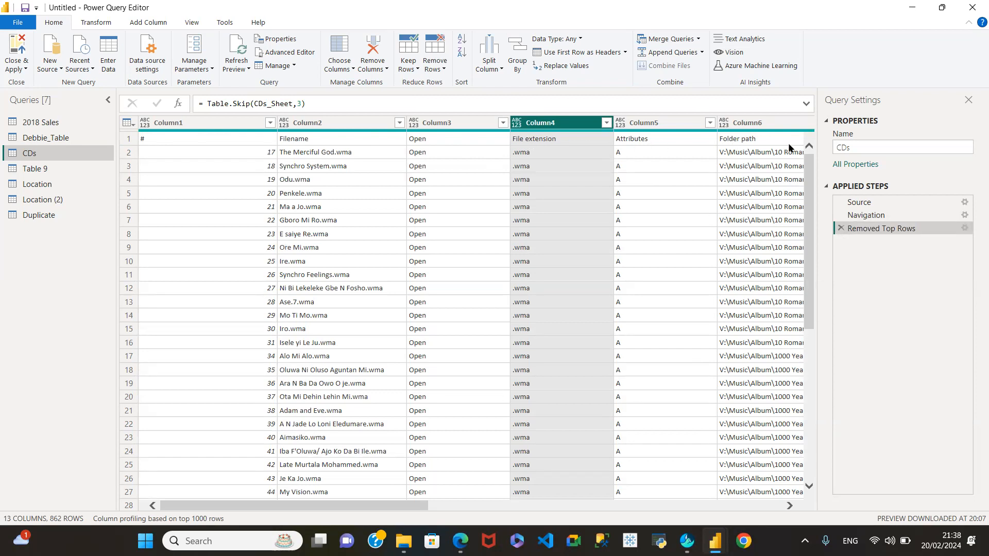
mouse_move(431, 507)
mouse_down()
mouse_move(612, 508)
mouse_move(446, 509)
mouse_up()
click(399, 122)
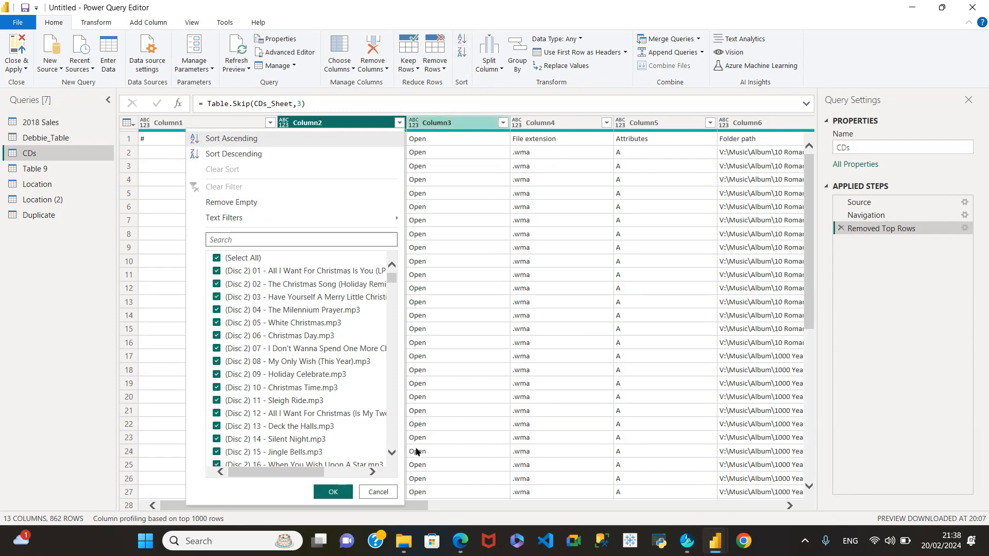
click(376, 493)
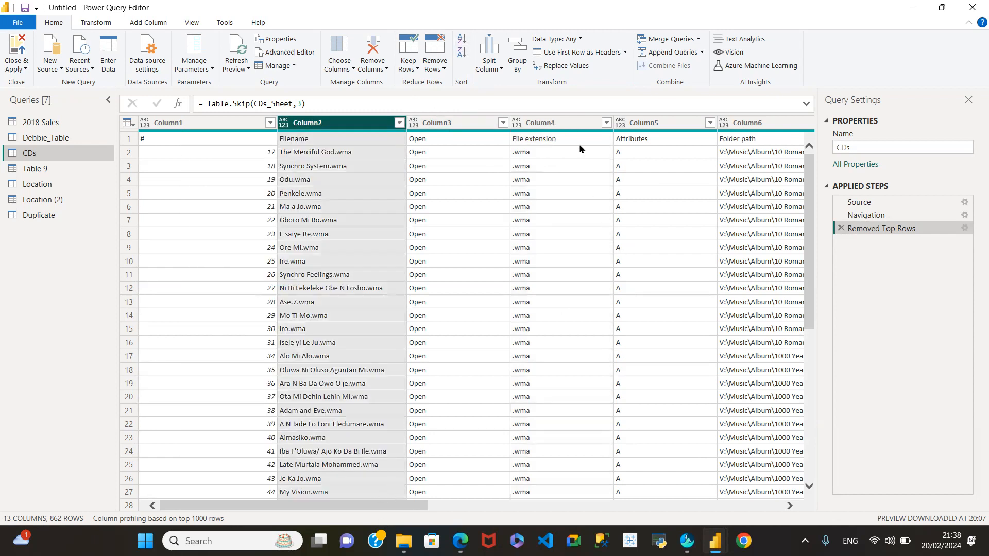
click(500, 69)
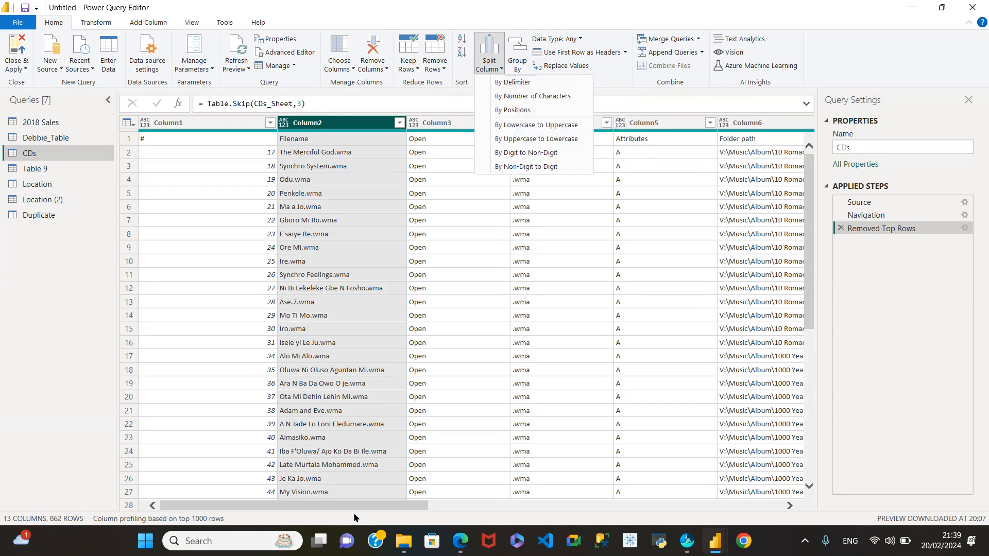
click(662, 116)
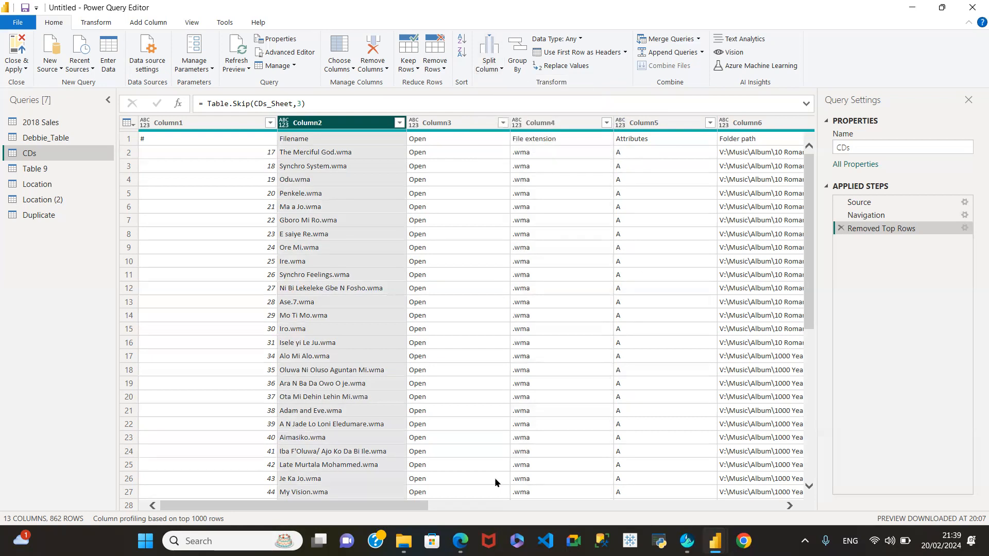
Try splitting Column6 into columns at the left-most \ delimiter, and delete the resulting Changed Type and Split Column by Delimiter steps.
drag(395, 507, 544, 510)
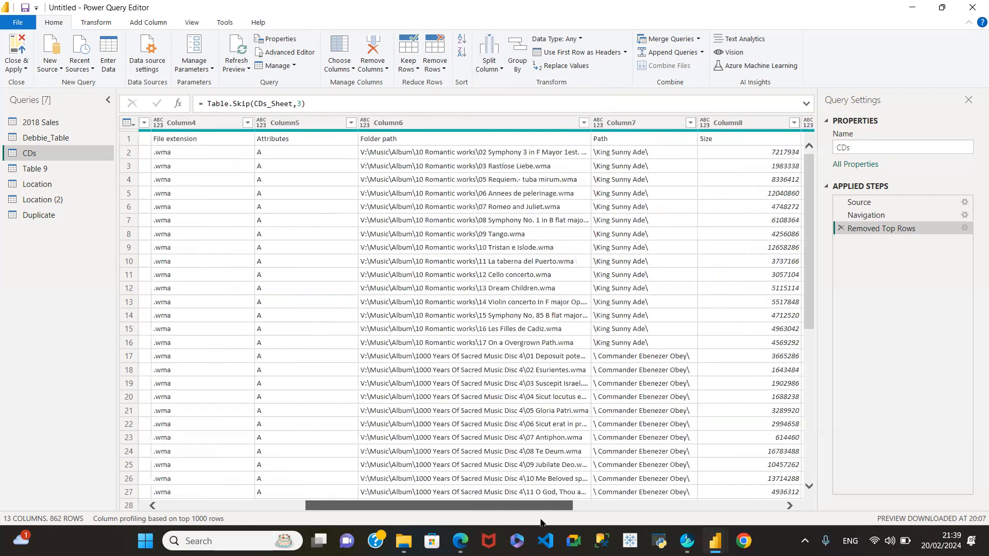
click(455, 124)
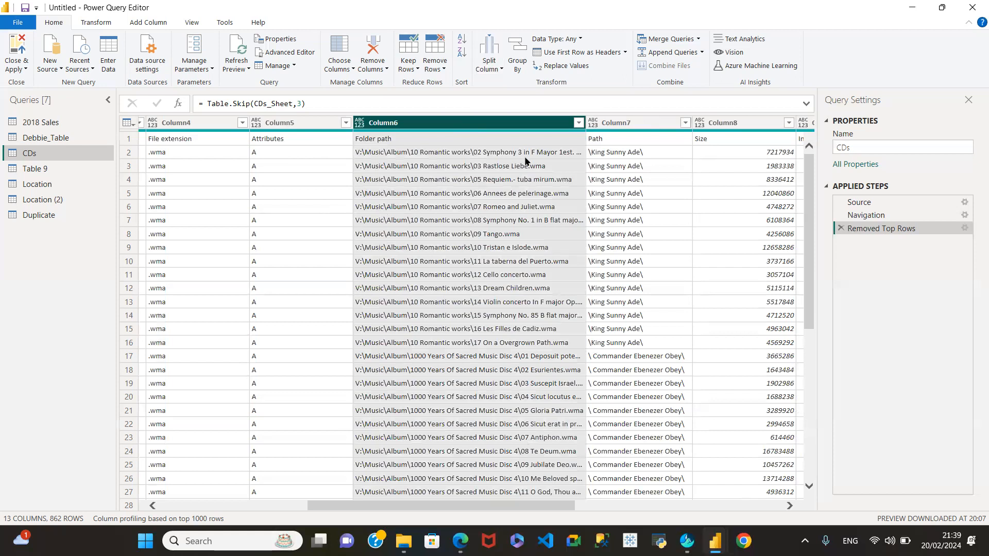
click(496, 66)
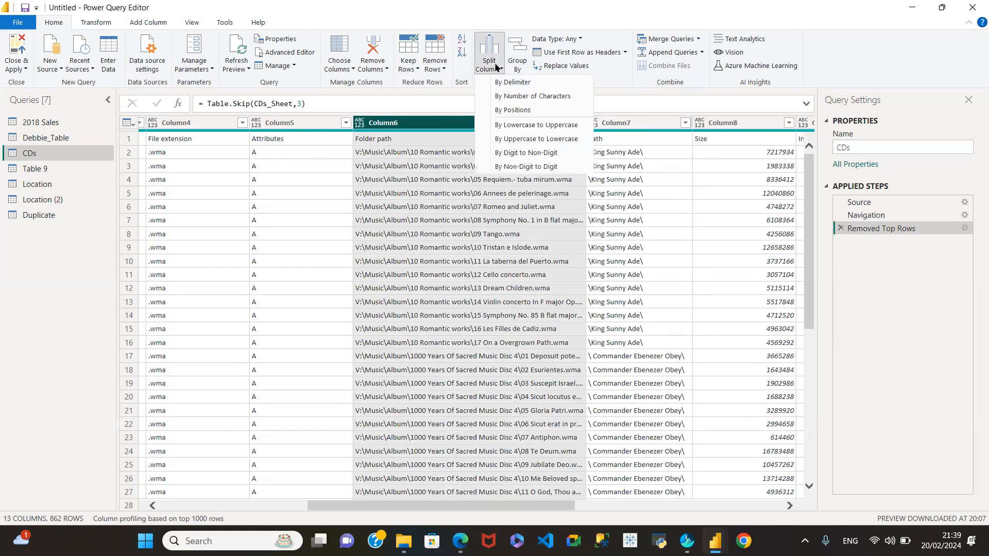
click(513, 82)
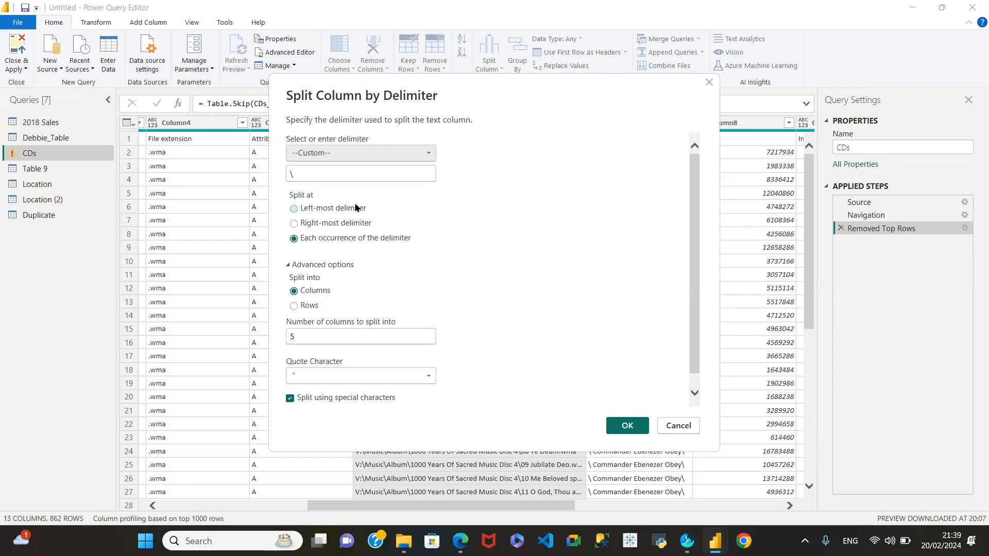
click(294, 210)
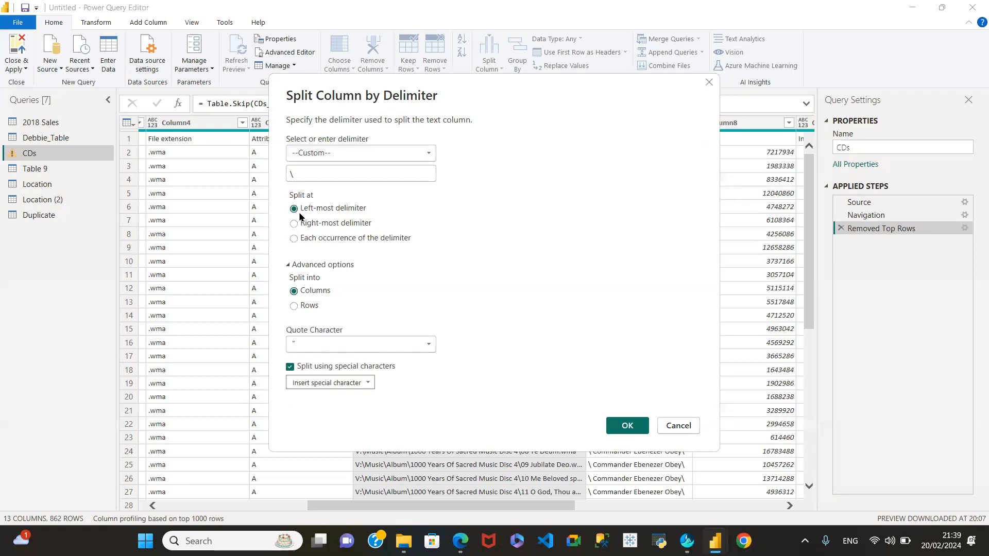
click(635, 424)
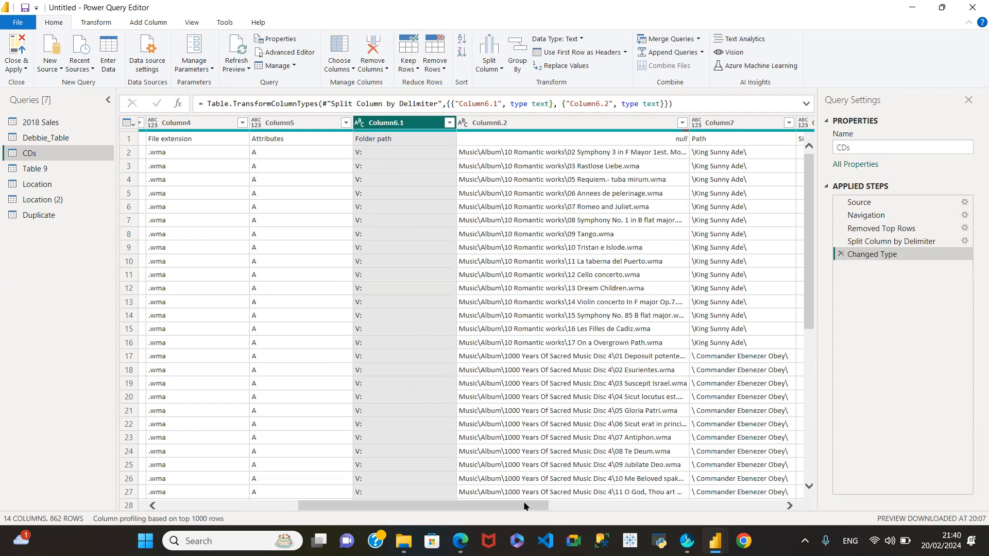
drag(521, 508, 602, 508)
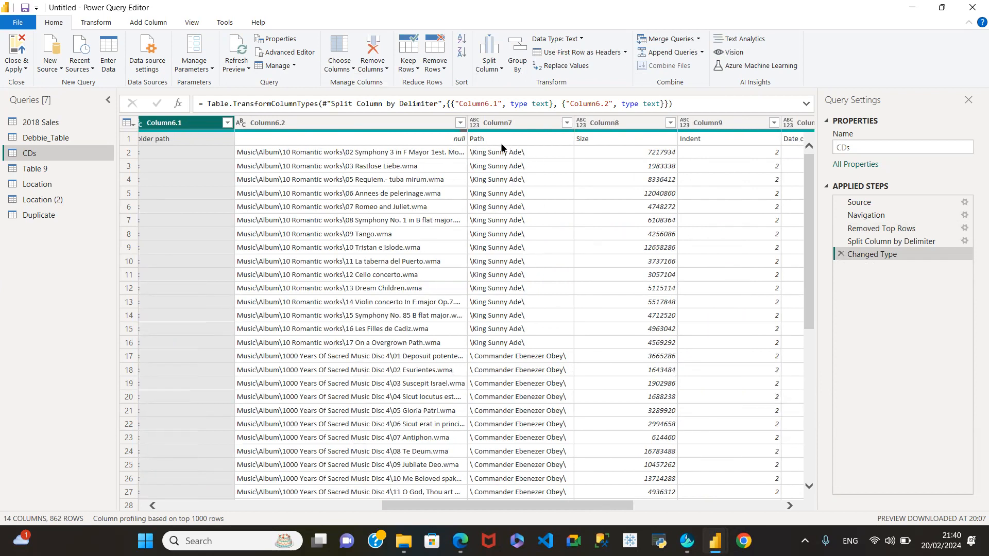
click(841, 254)
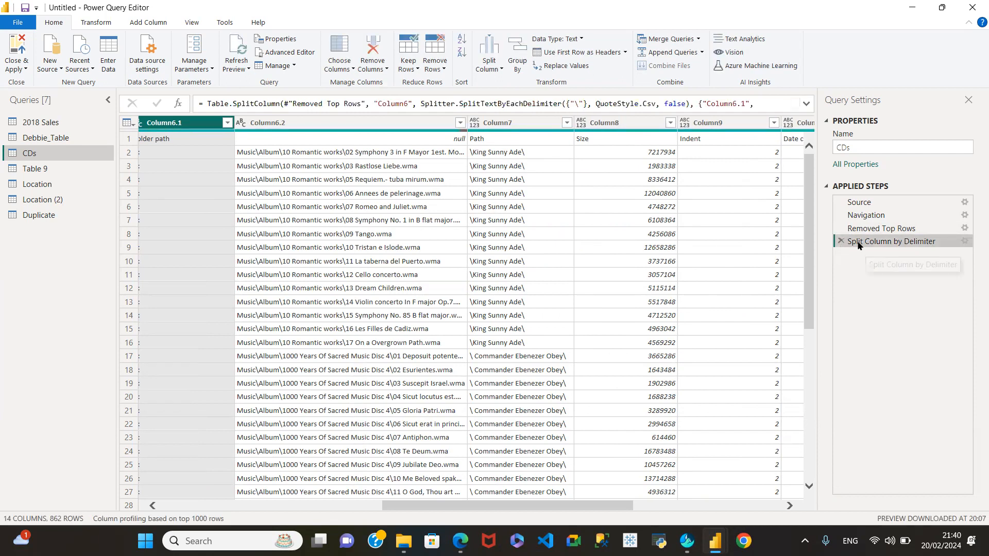
click(840, 241)
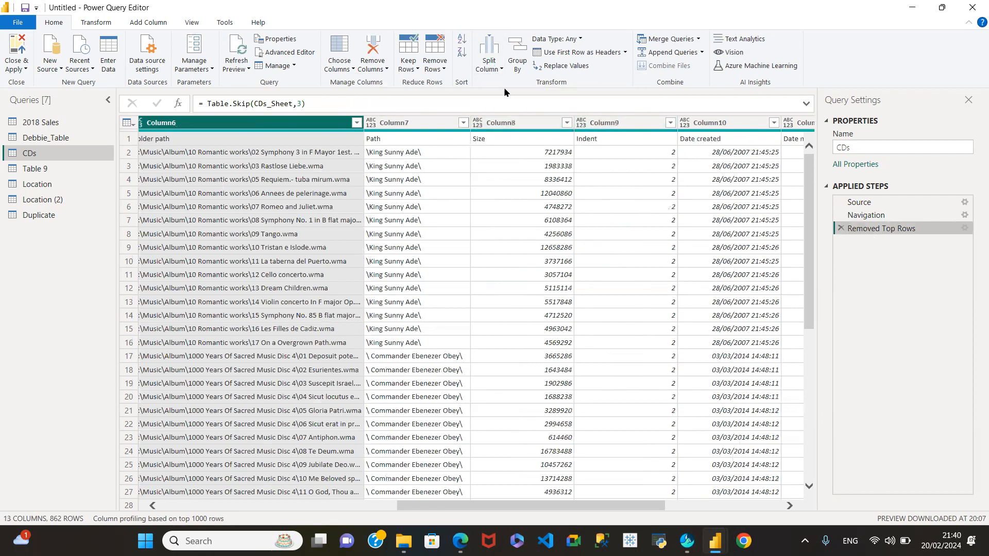
Split Column6 into columns at the left-most \ delimiter, and delete only the added Changed Type step.
click(492, 68)
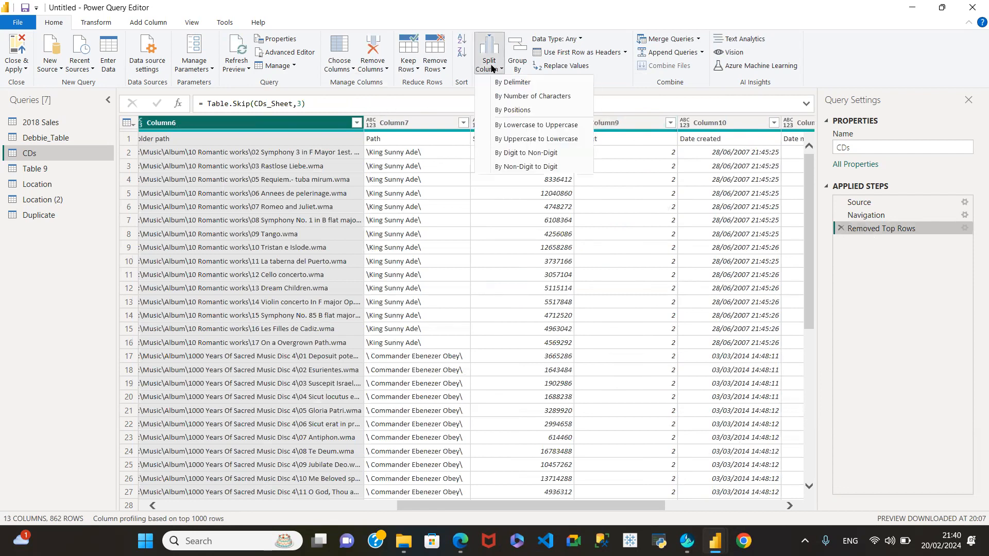
click(510, 83)
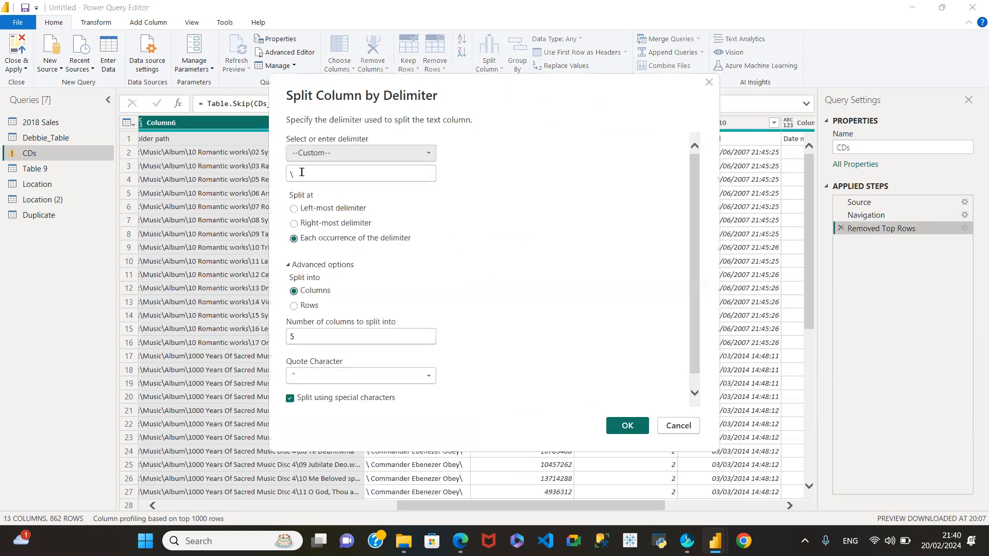
click(293, 209)
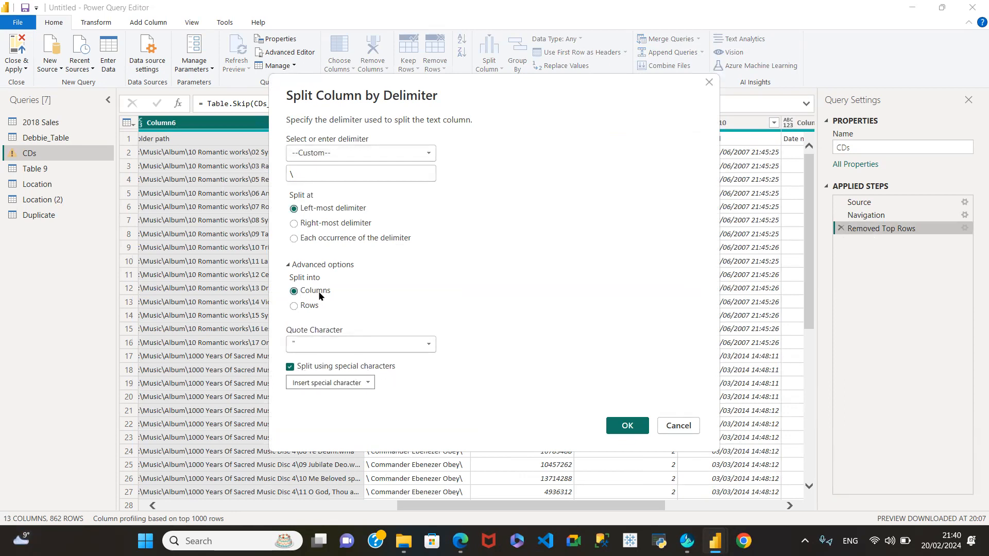
click(629, 427)
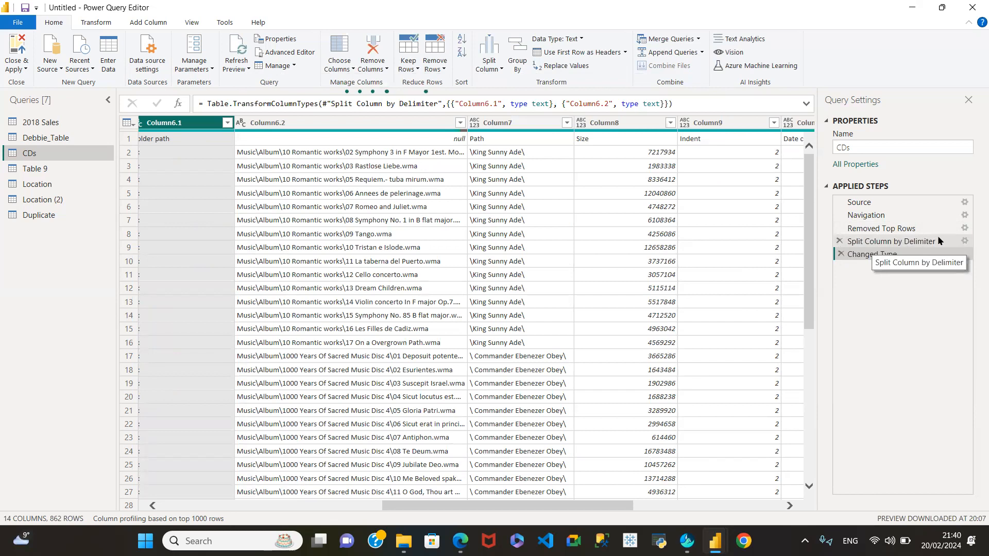
click(840, 254)
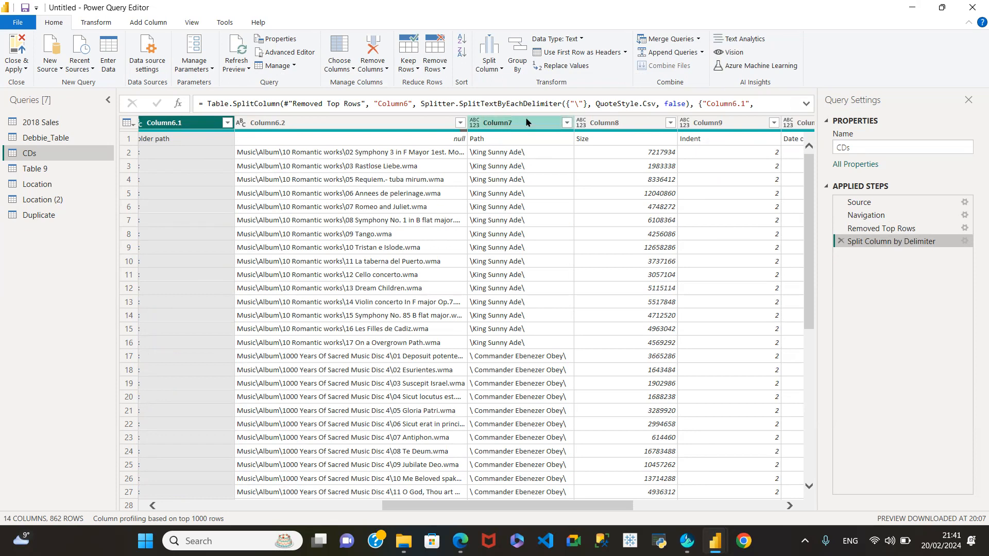
drag(520, 505, 417, 511)
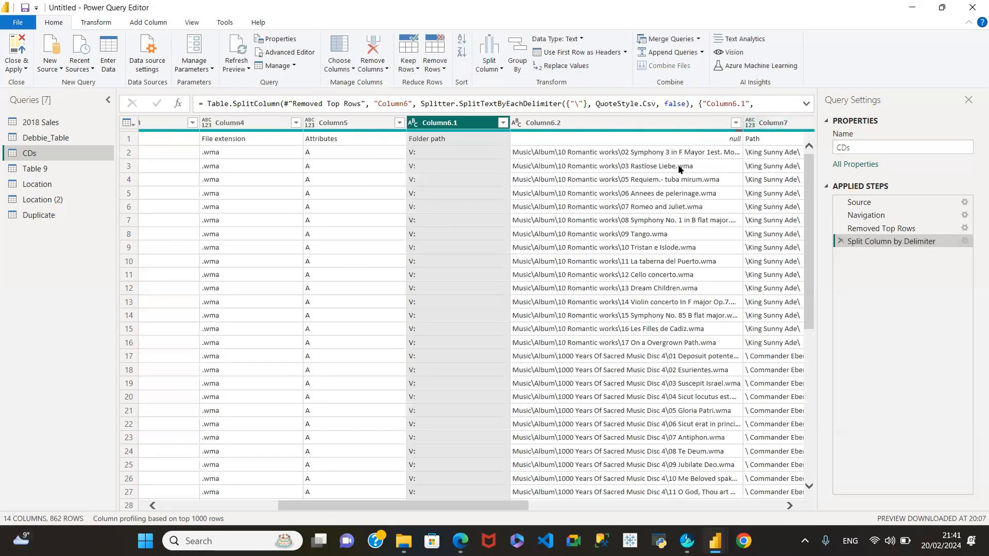
drag(510, 505, 535, 505)
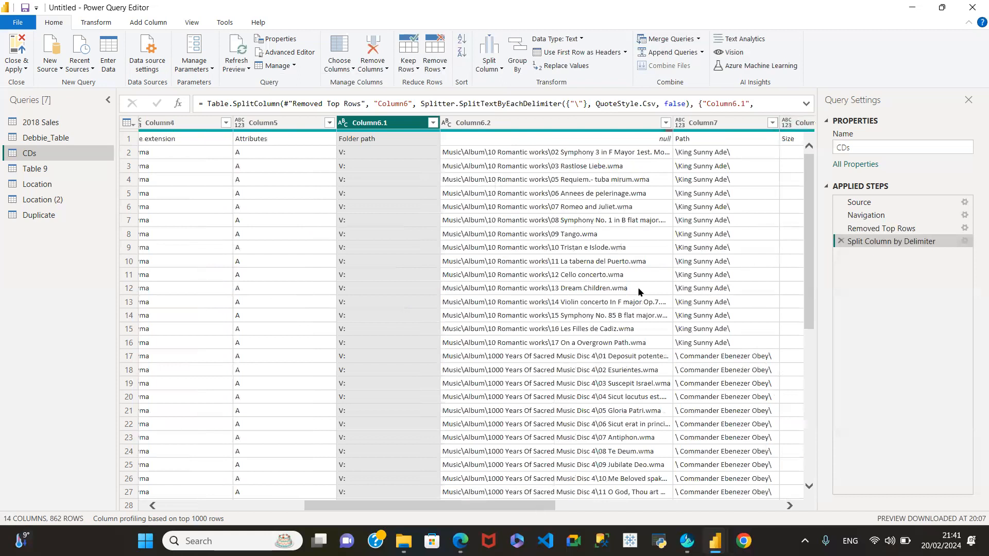
drag(467, 509, 508, 511)
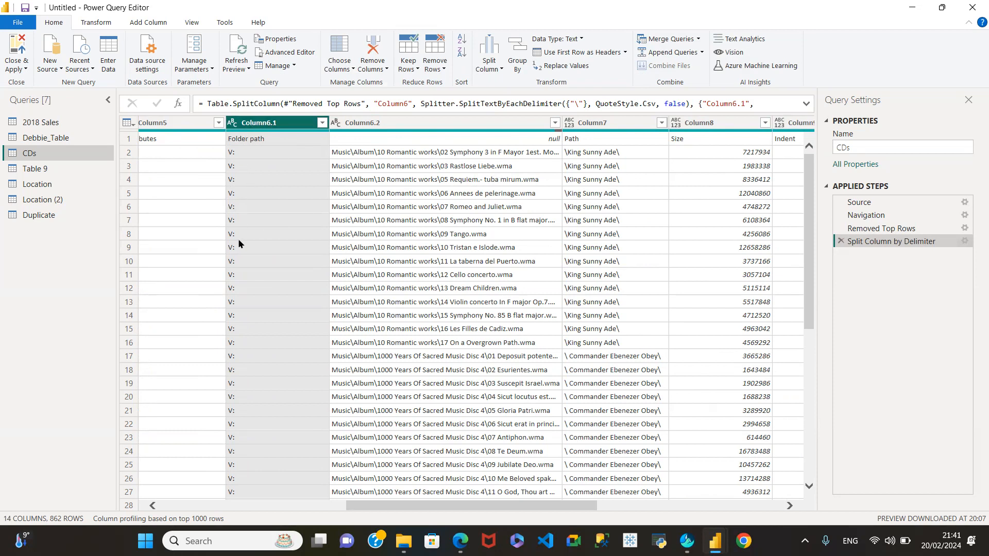
Edit the Column6 split to use the right-most \ delimiter, and delete the added Changed Type step.
click(964, 242)
click(293, 223)
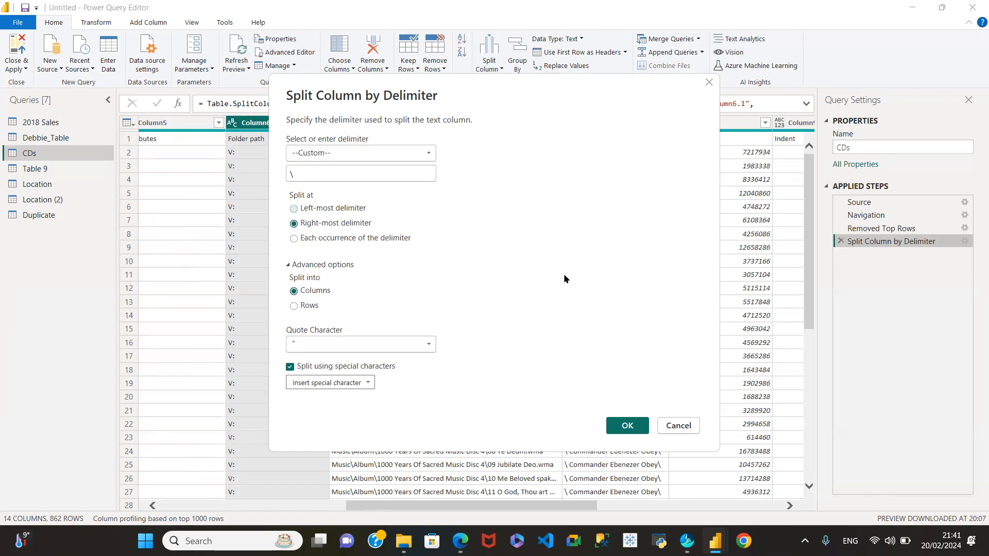
click(627, 426)
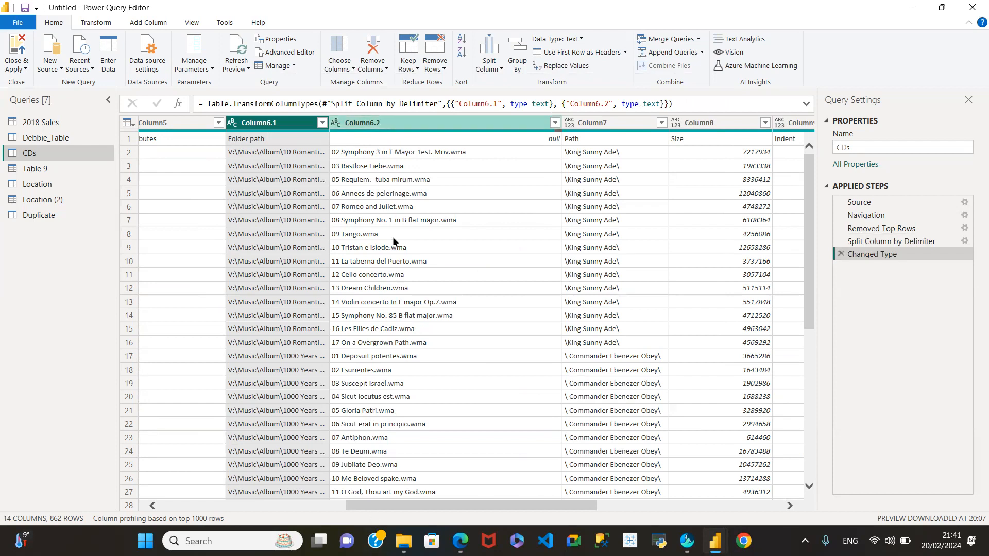
click(841, 254)
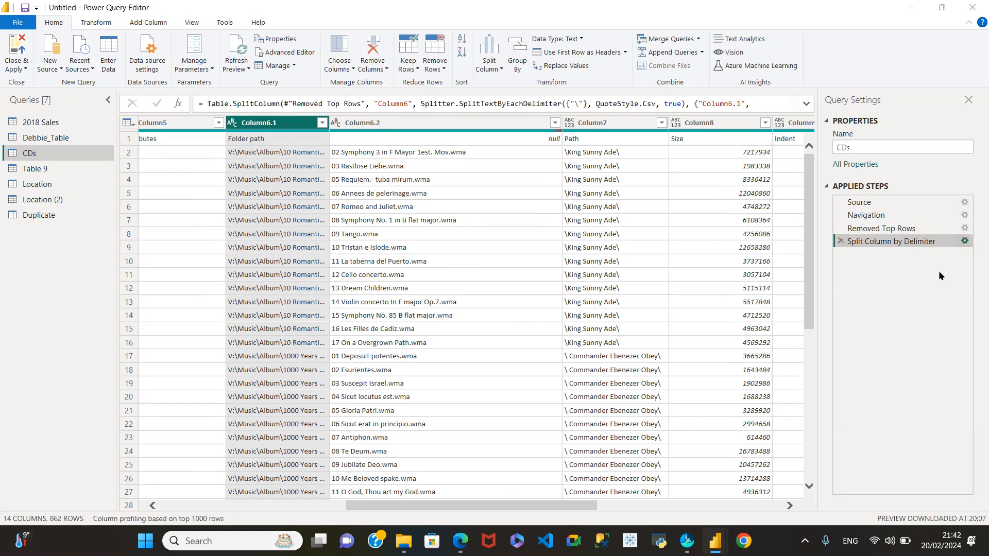
Edit the Column6 split to use each occurrence of the \ delimiter with 5 columns, and delete the added Changed Type step.
click(964, 241)
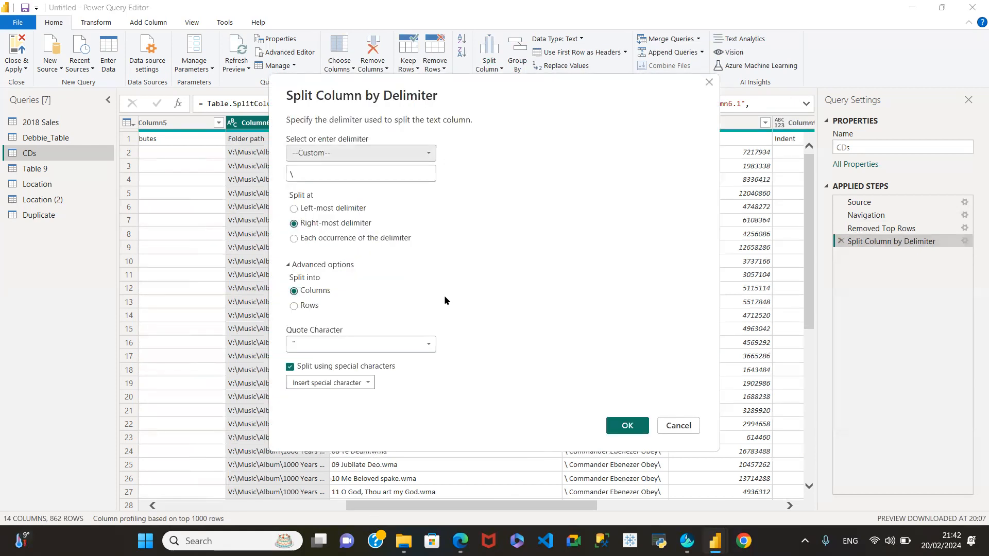
click(292, 238)
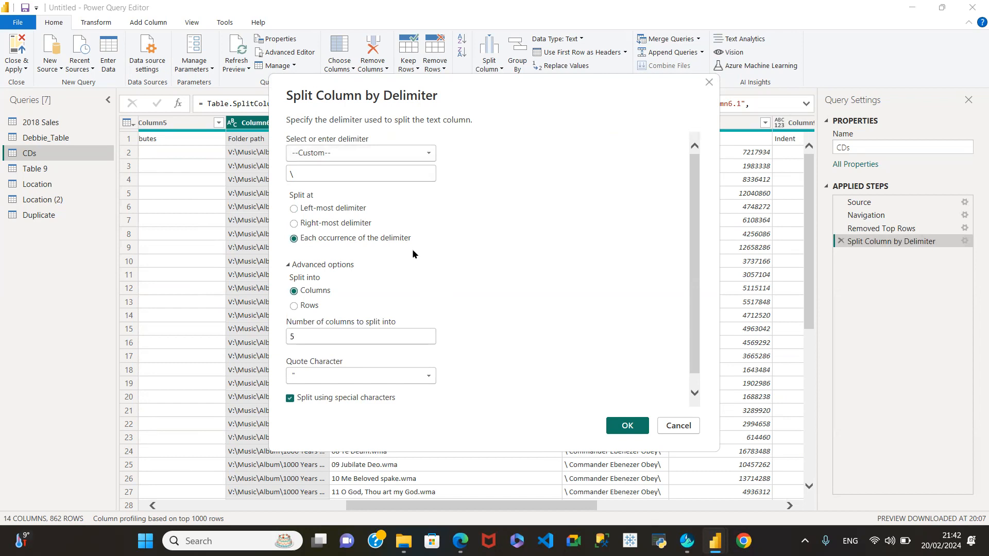
click(626, 425)
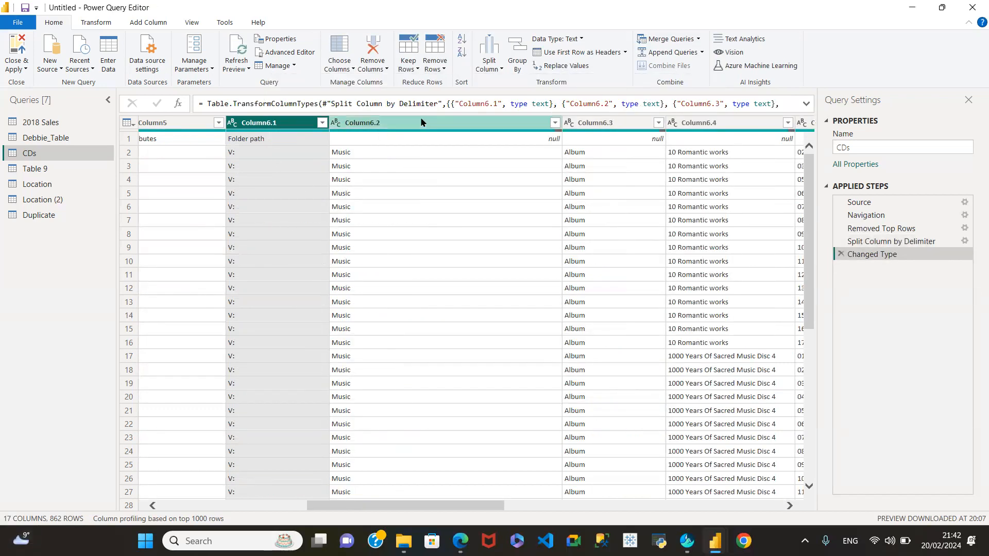
drag(491, 505, 617, 509)
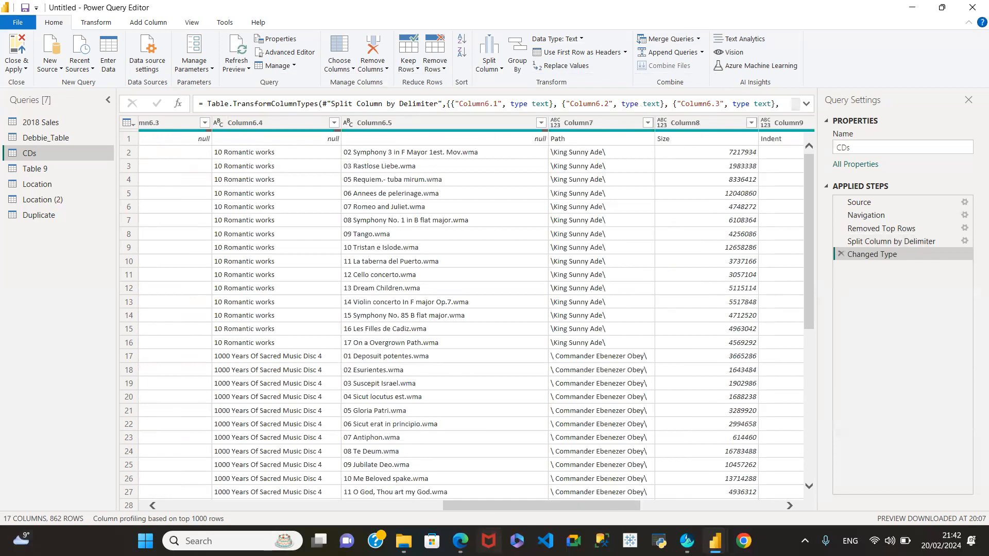
drag(427, 508, 372, 521)
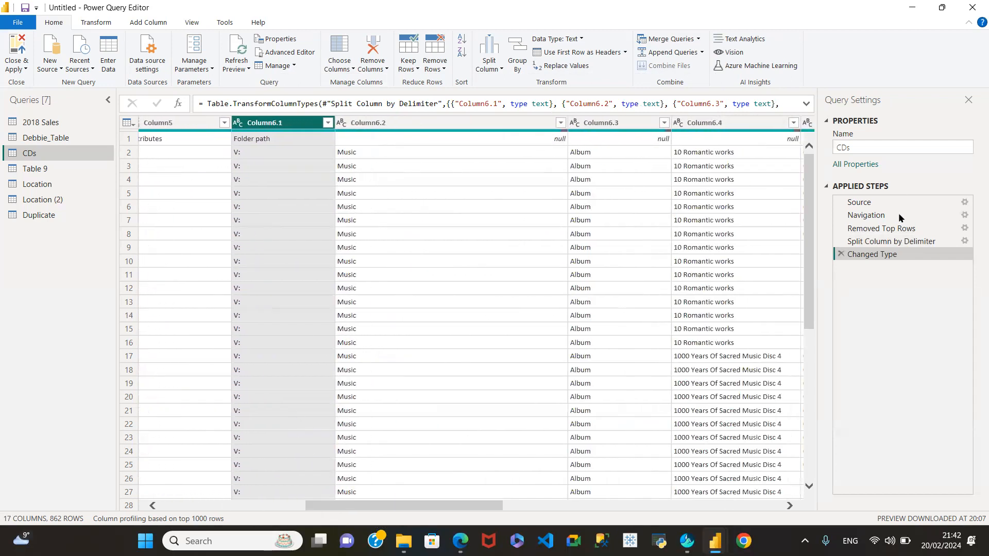
click(840, 254)
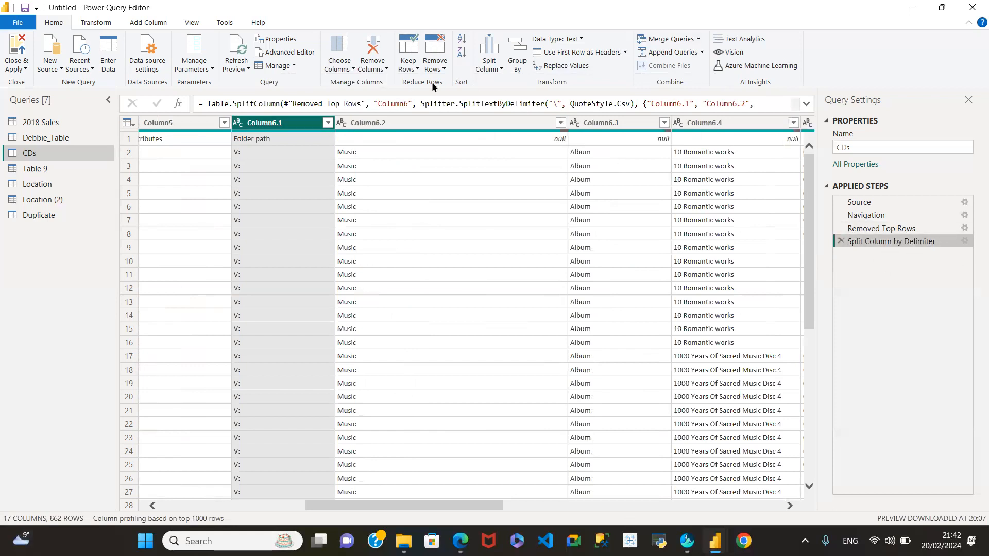
Split Column6.2 by 2 characters, once as far left as possible, and delete only the added Changed Type step.
click(494, 69)
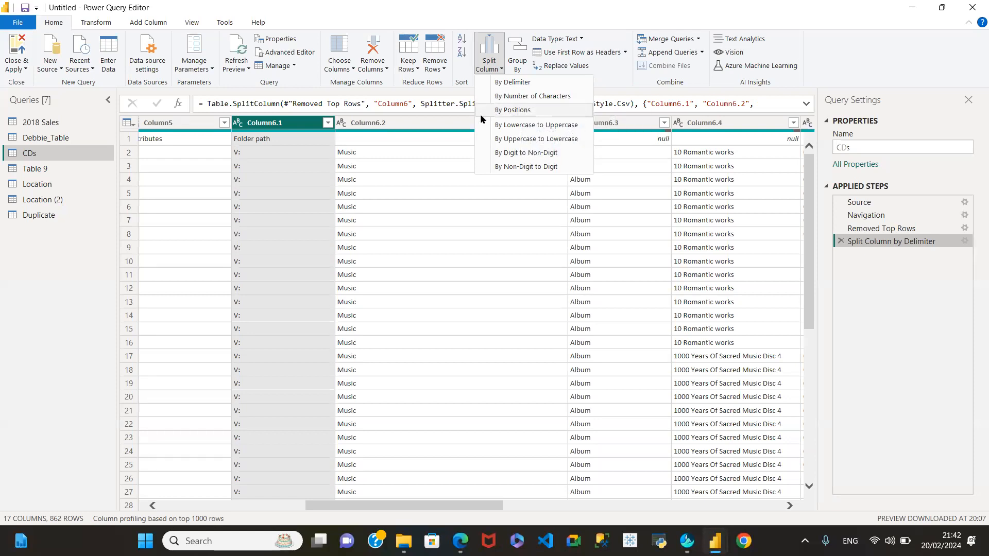
click(410, 124)
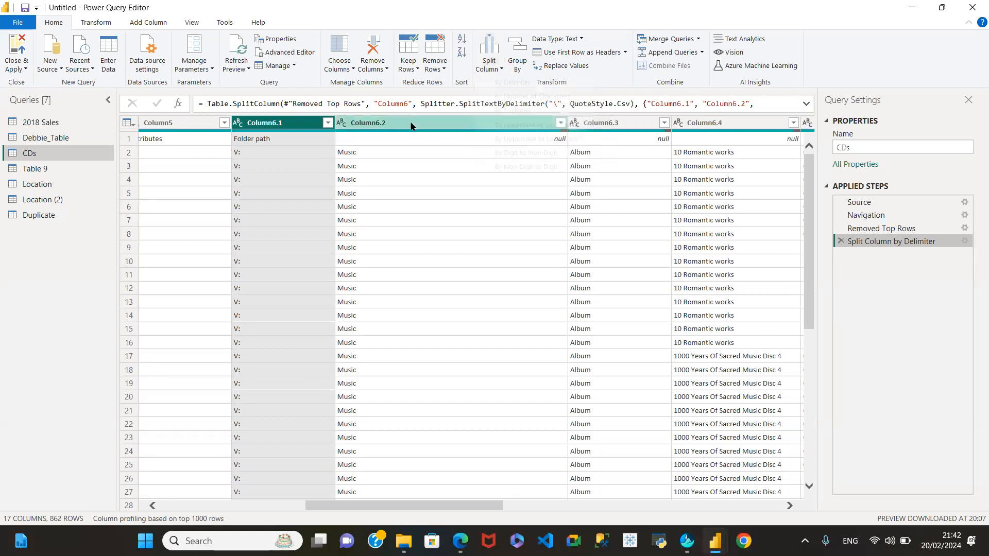
click(410, 124)
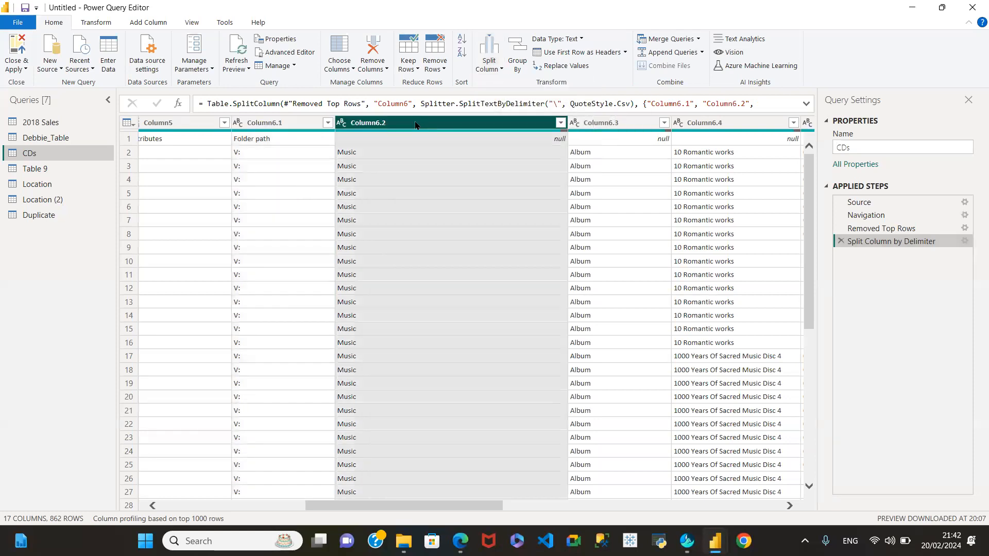
click(499, 68)
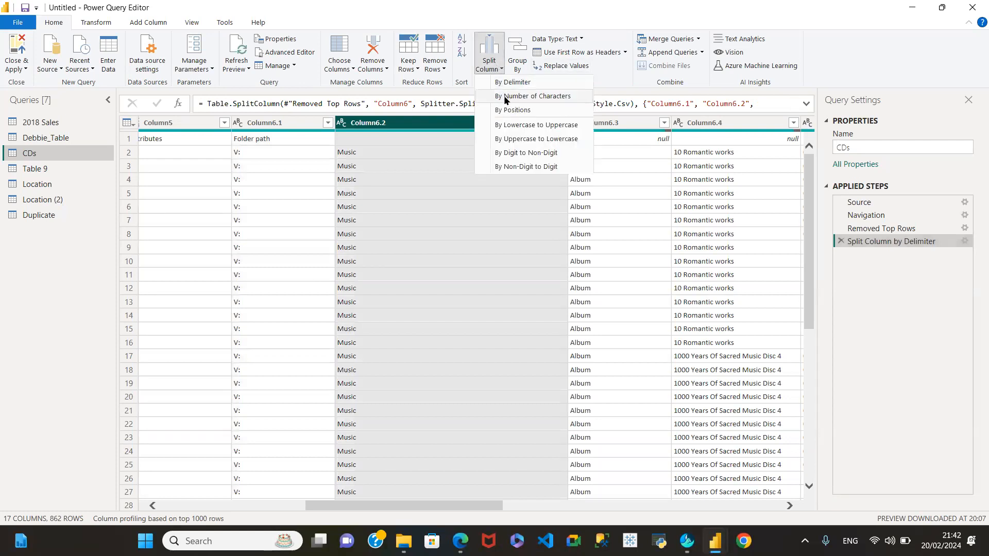
click(526, 96)
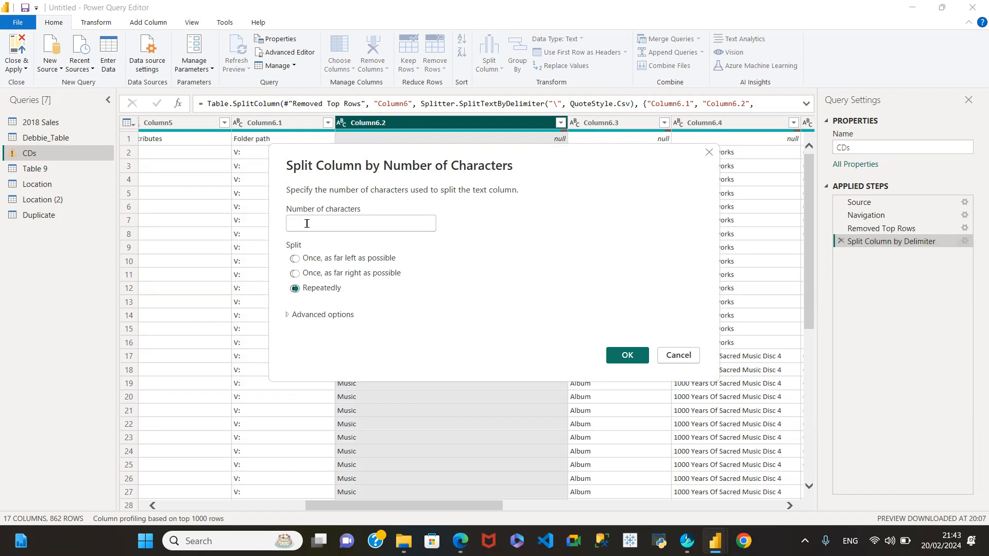
click(306, 223)
text(2)
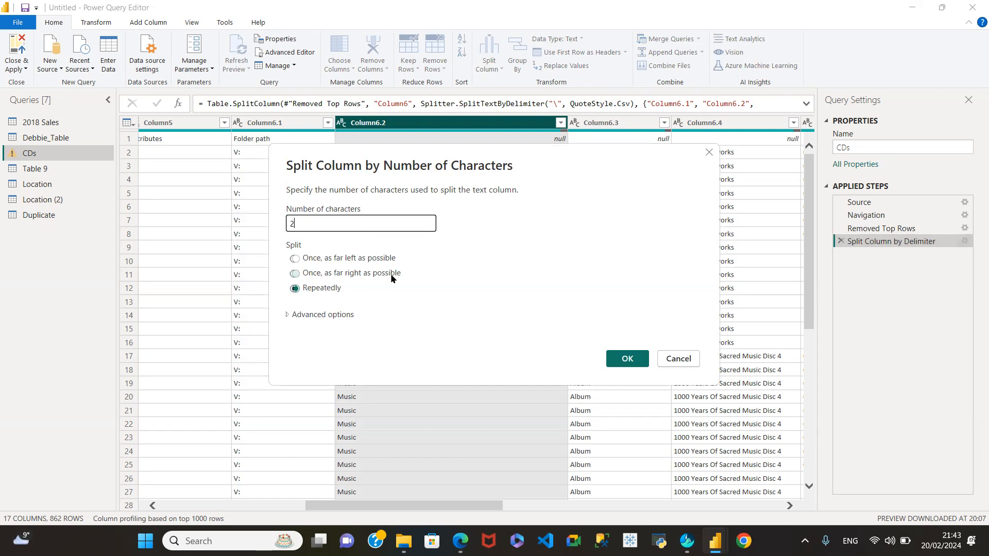
click(291, 257)
click(626, 361)
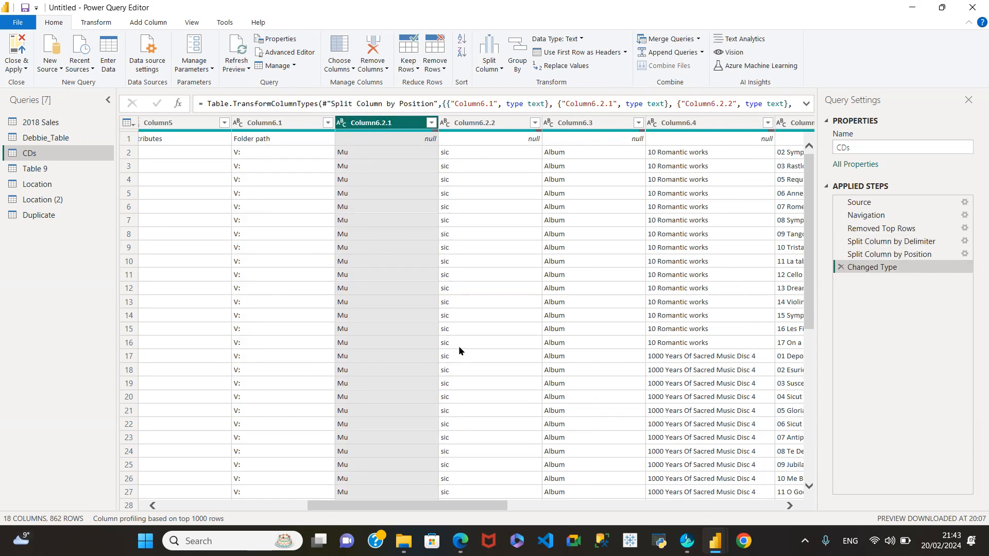
click(841, 267)
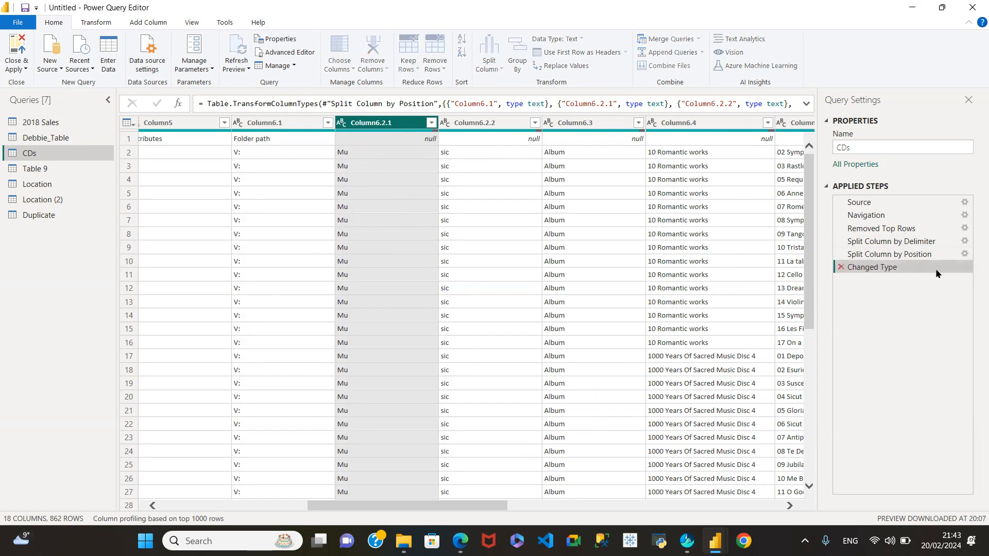
Edit the Column6.2 split to occur once as far right as possible, and delete the added Changed Type step.
click(964, 254)
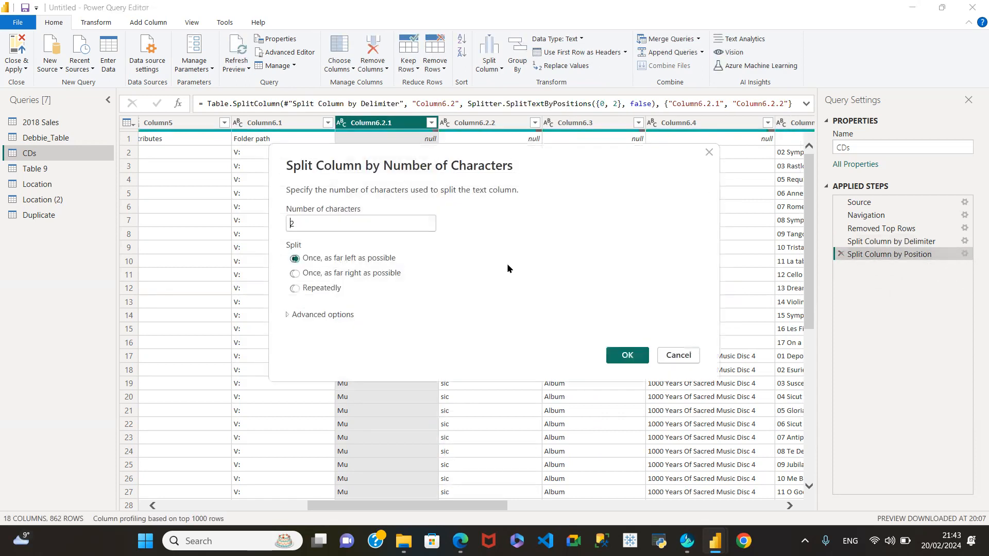
click(294, 273)
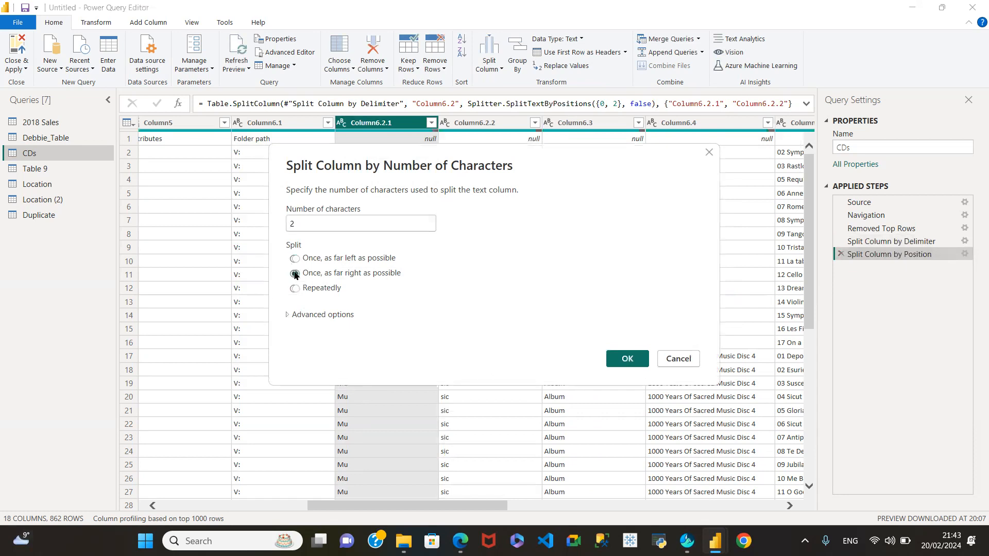
click(629, 361)
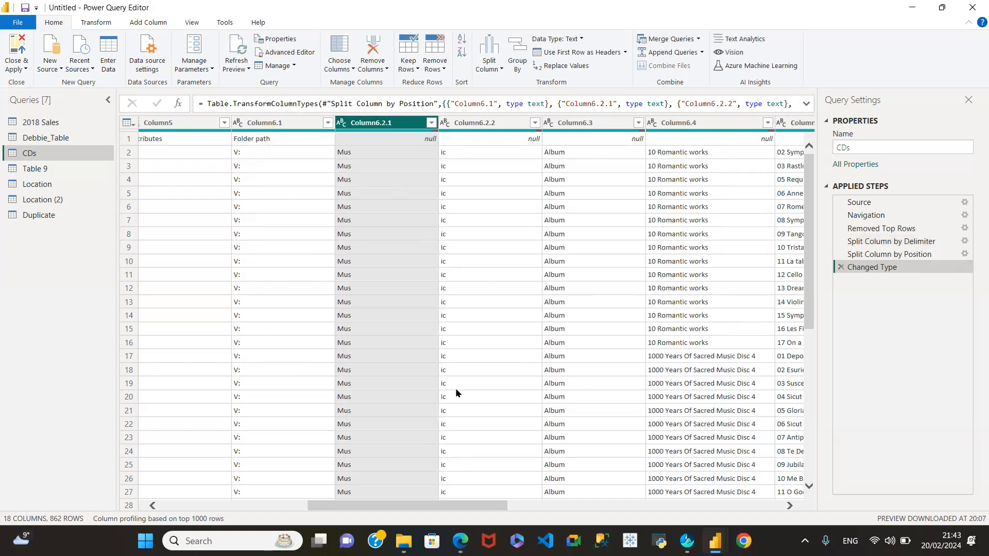
click(844, 267)
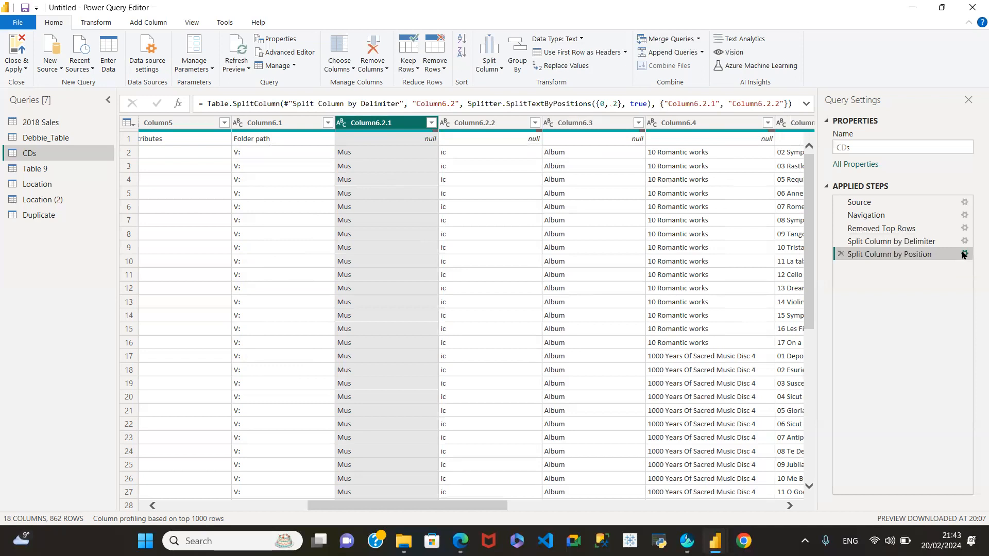
Try splitting Column6.2 repeatedly every 2 characters, and delete the resulting Changed Type and Split Column by Position steps.
click(964, 253)
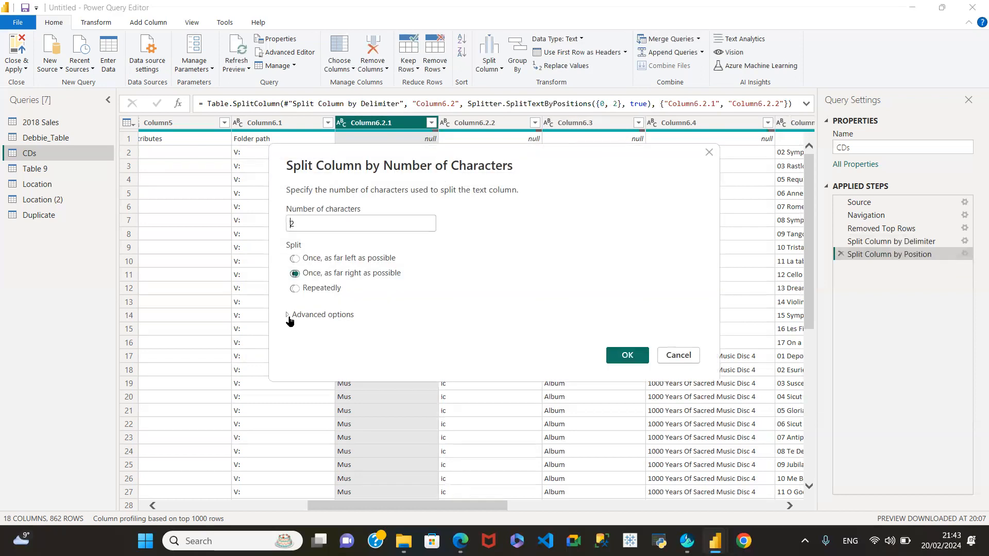
click(294, 288)
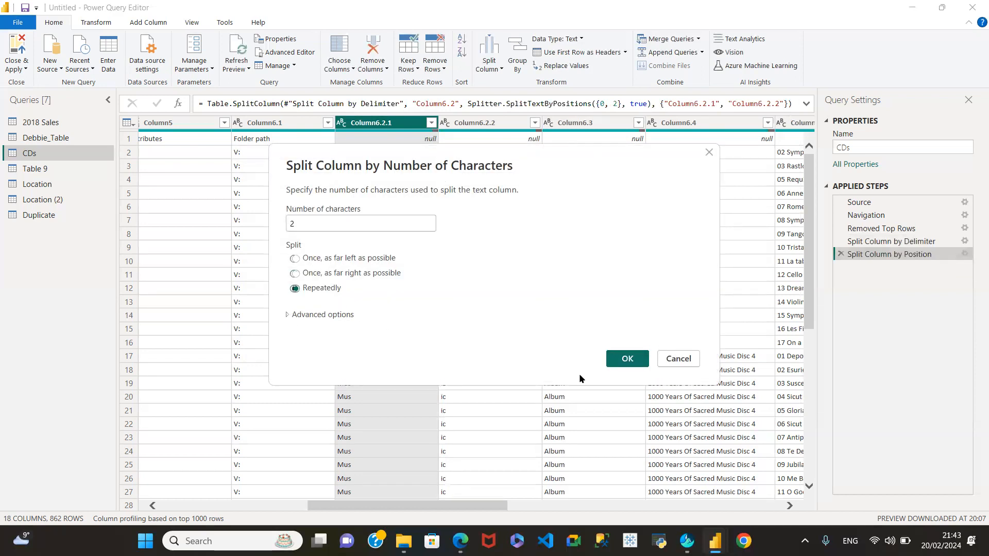
click(629, 360)
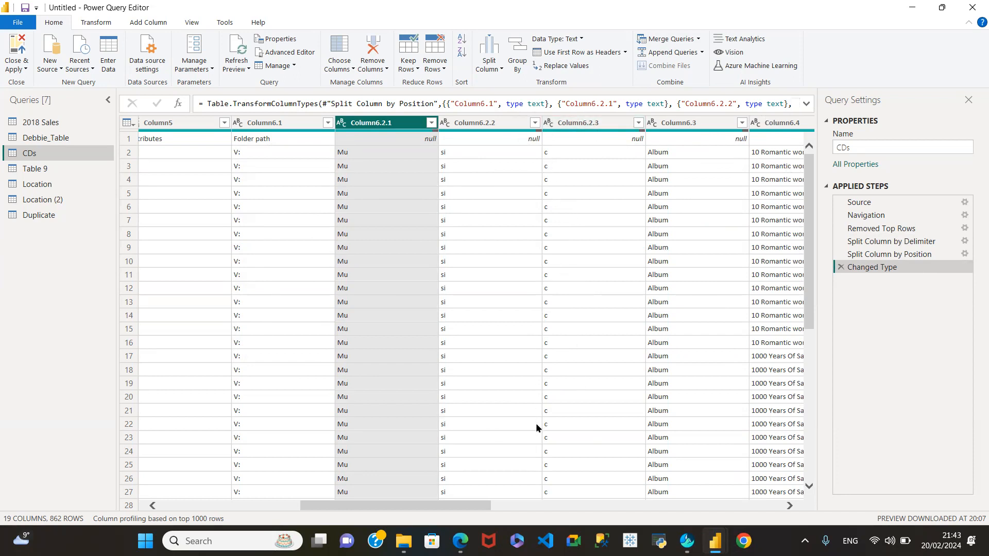
click(840, 267)
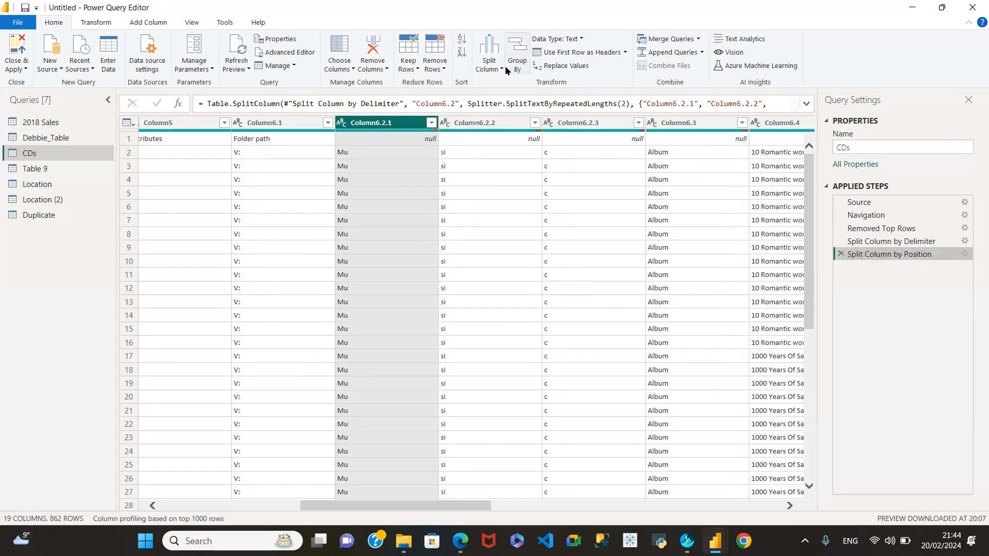
click(840, 254)
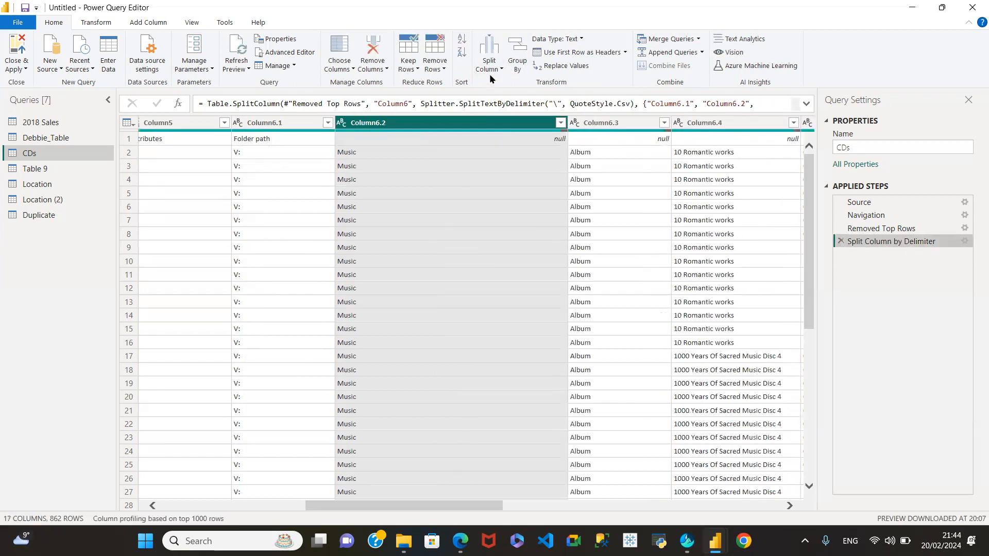
Try splitting Column6.3 by lowercase to uppercase, and delete the resulting character transition split step.
click(494, 70)
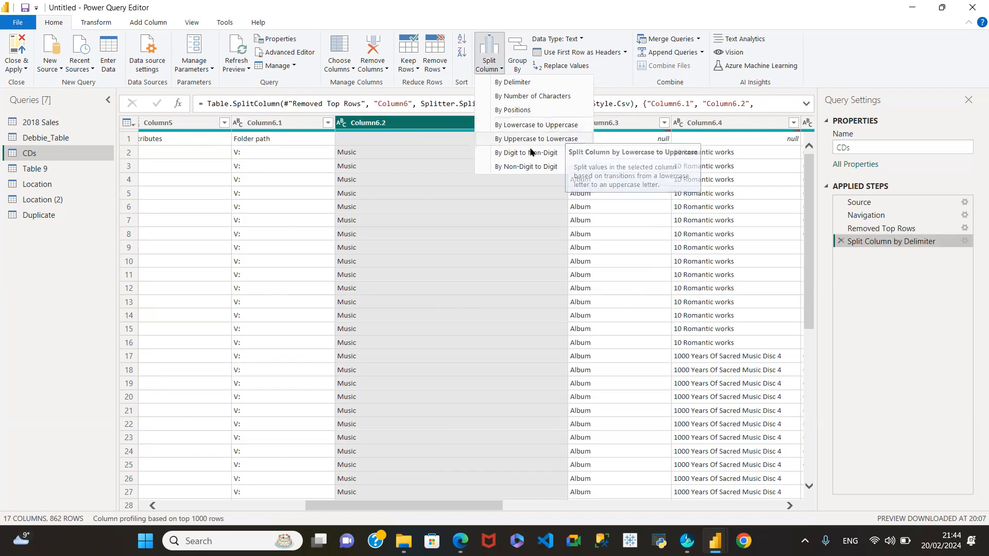
click(621, 124)
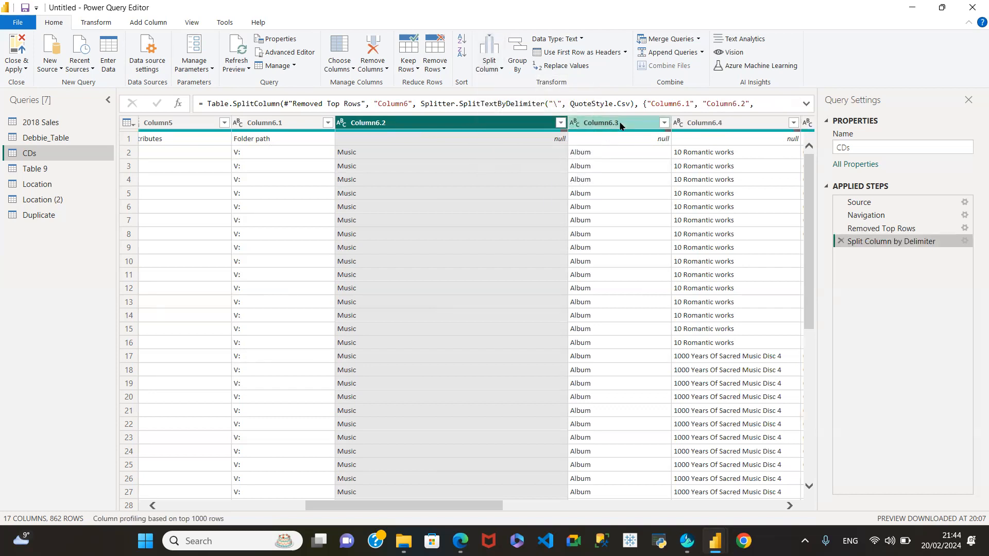
click(488, 64)
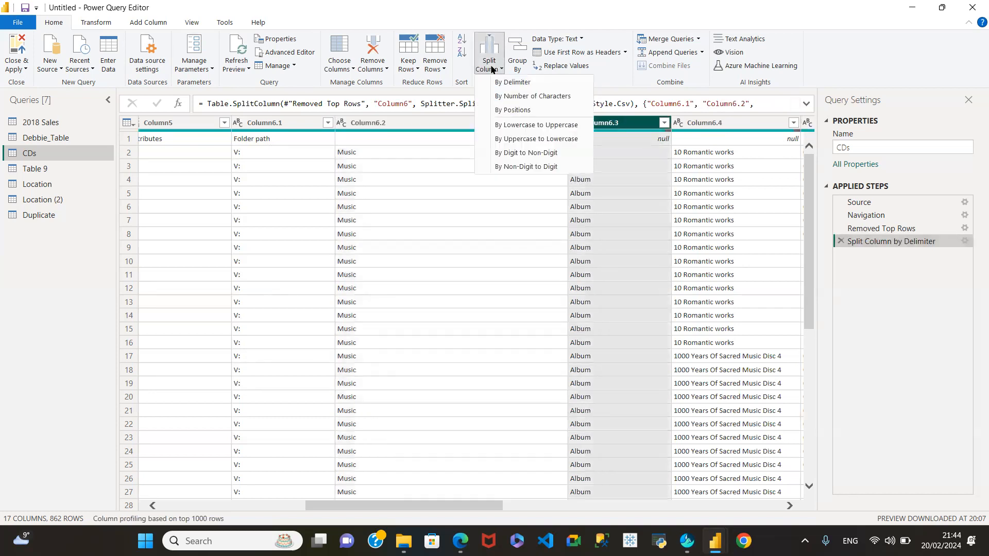
click(513, 125)
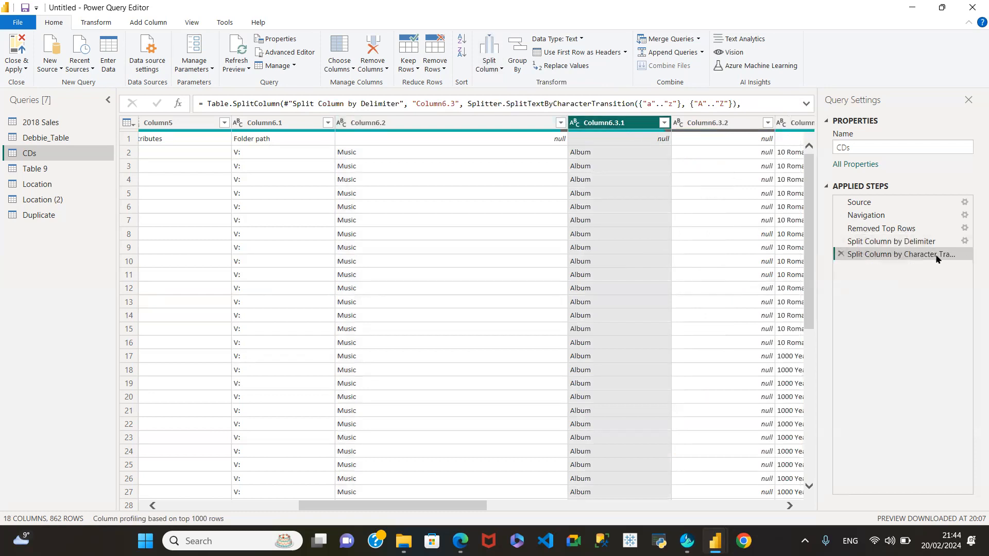
click(841, 254)
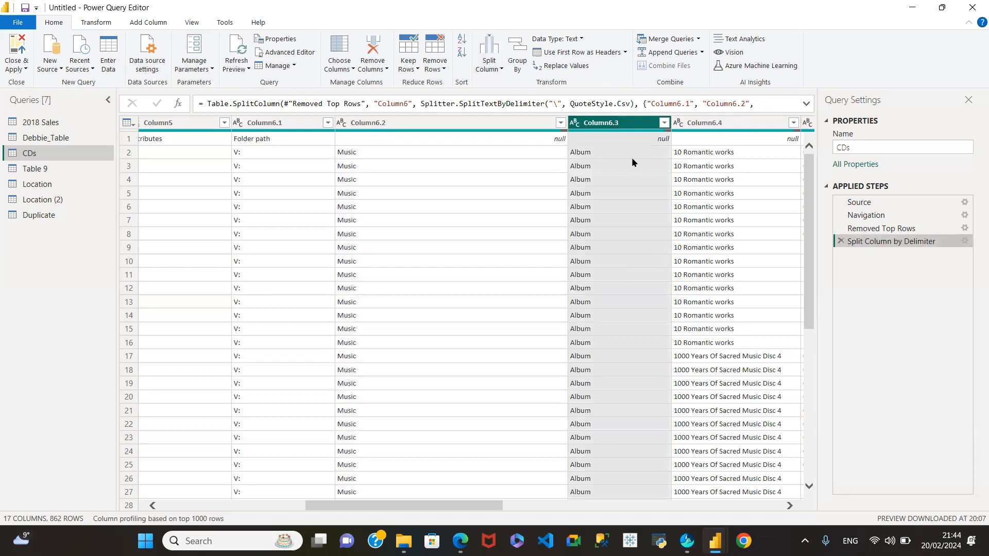
Repeat the lowercase to uppercase split on Column6.3, select the second resulting column, and delete the split step again.
click(491, 68)
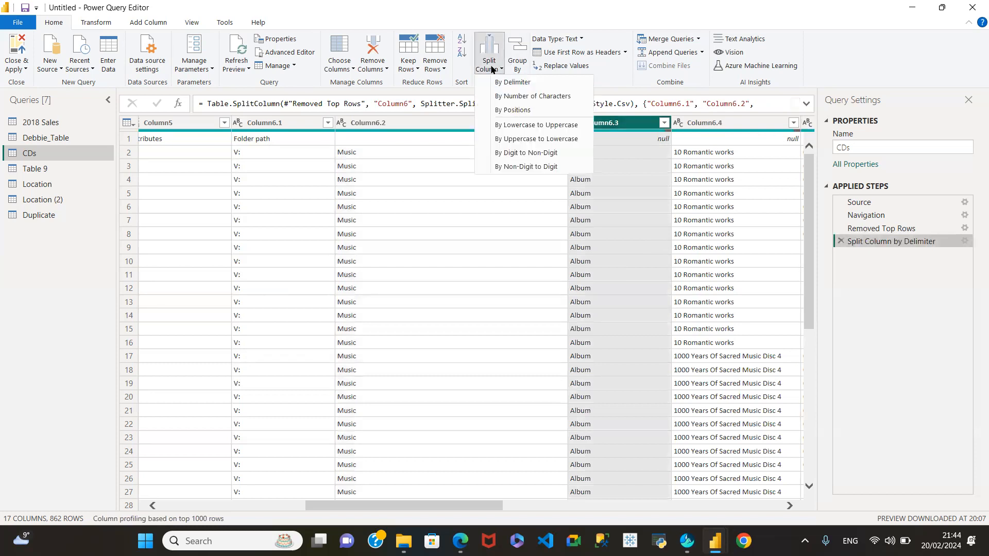
click(532, 96)
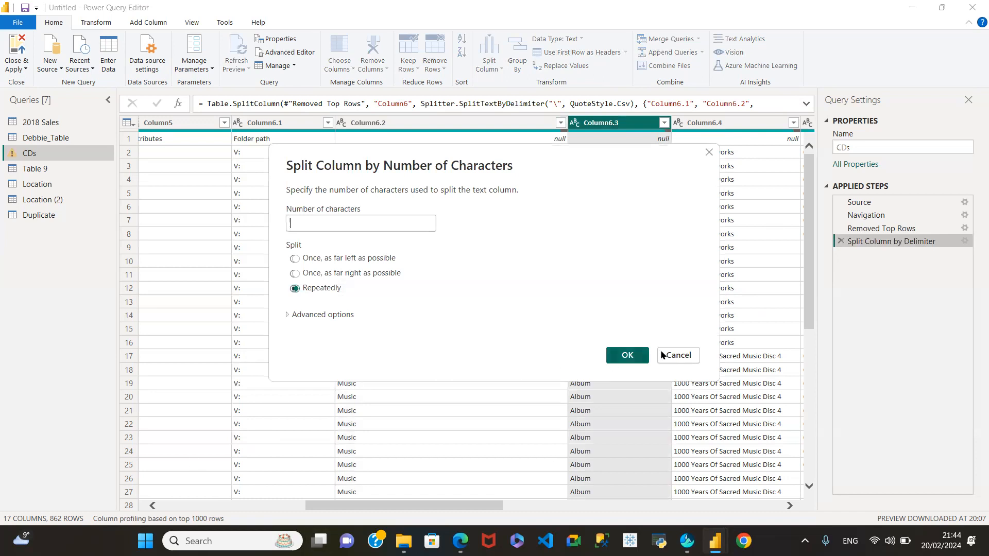
click(676, 358)
click(491, 67)
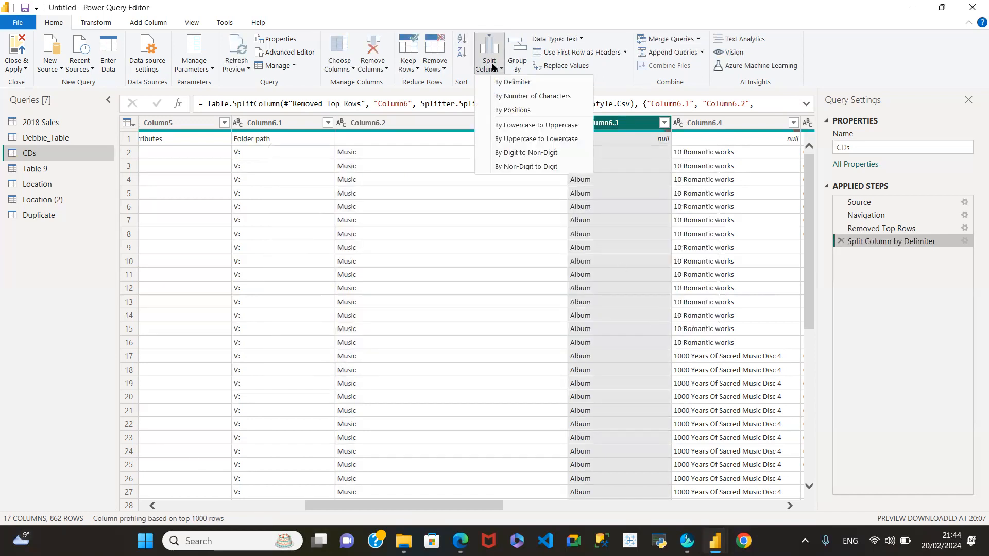
click(501, 127)
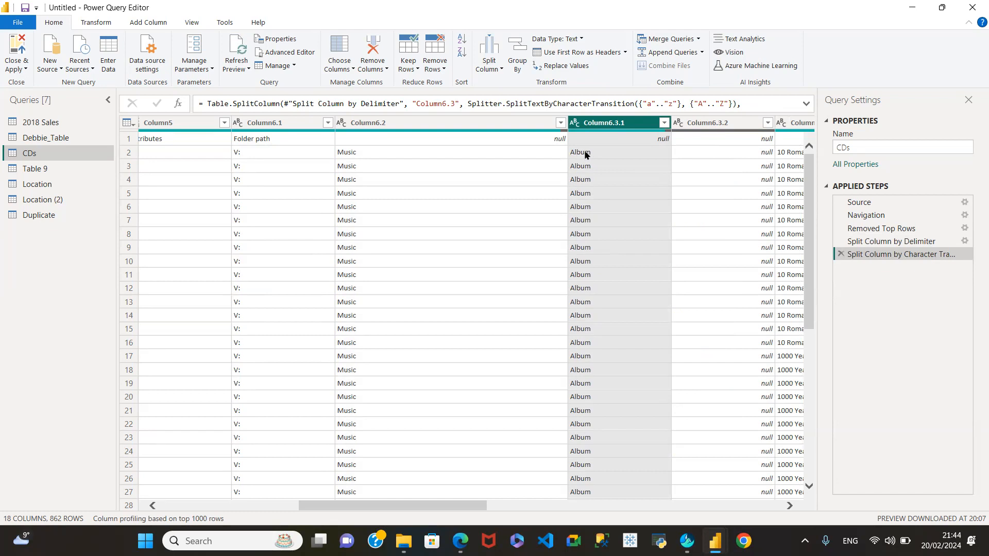
click(717, 122)
click(839, 254)
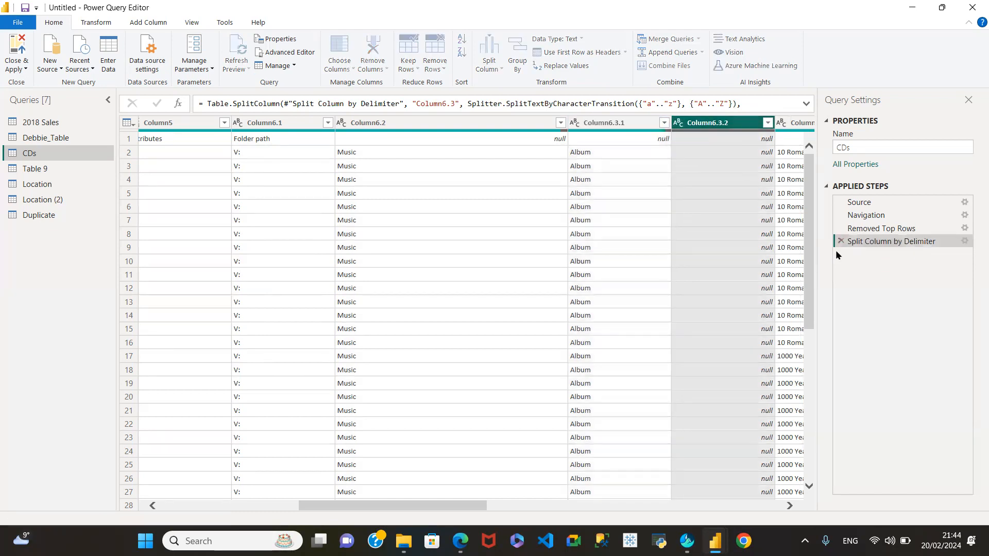
Try splitting Column6.3 by uppercase to lowercase, and delete the resulting character transition split step.
drag(472, 506, 538, 506)
click(371, 123)
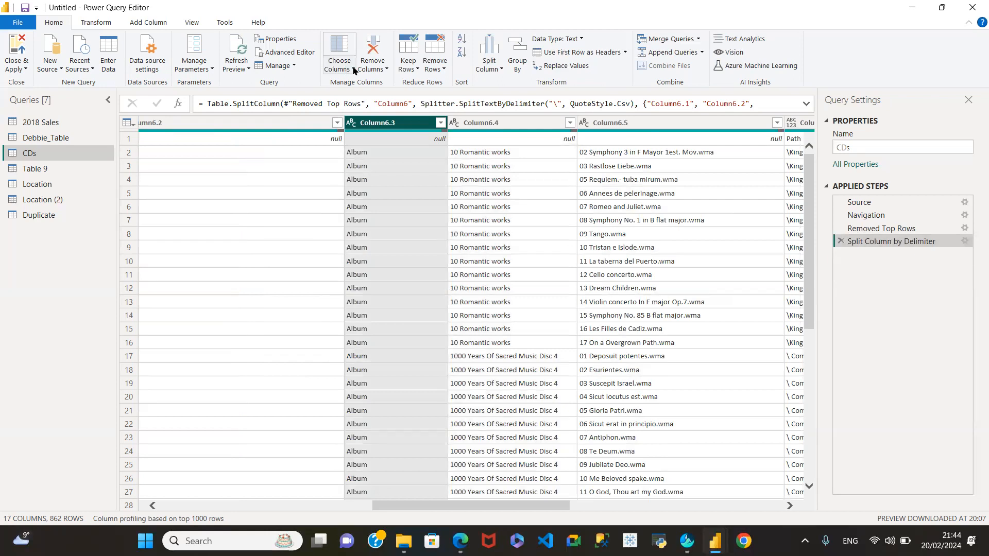
click(493, 70)
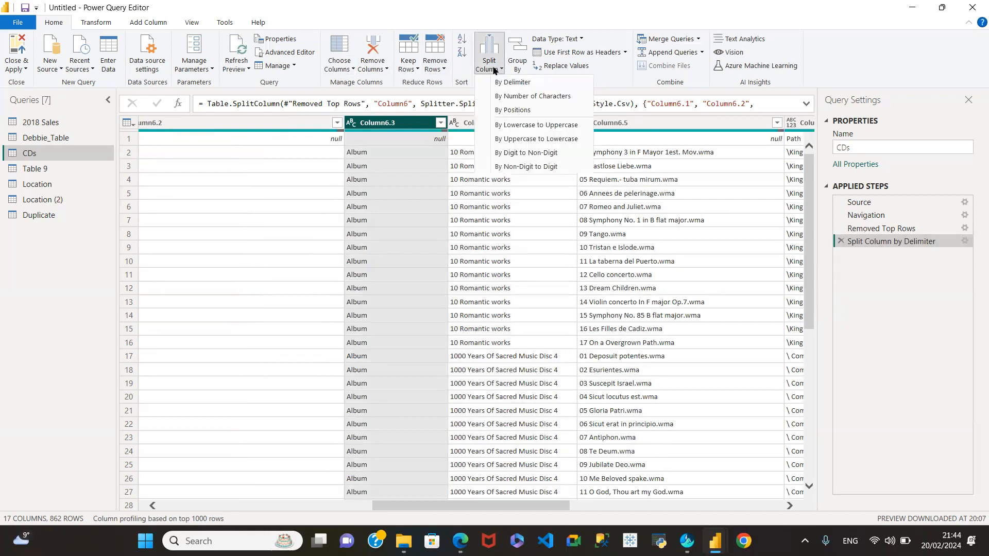
click(515, 139)
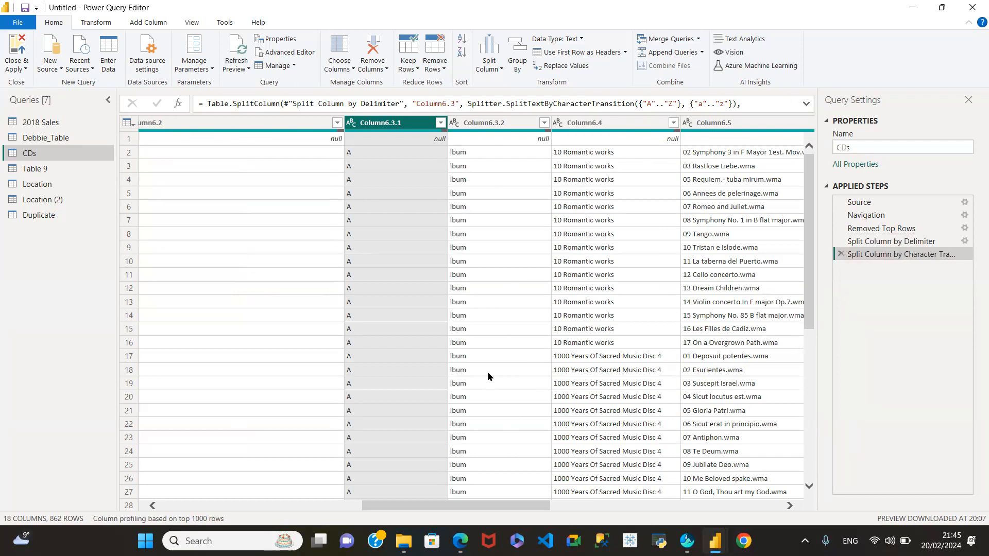
click(836, 253)
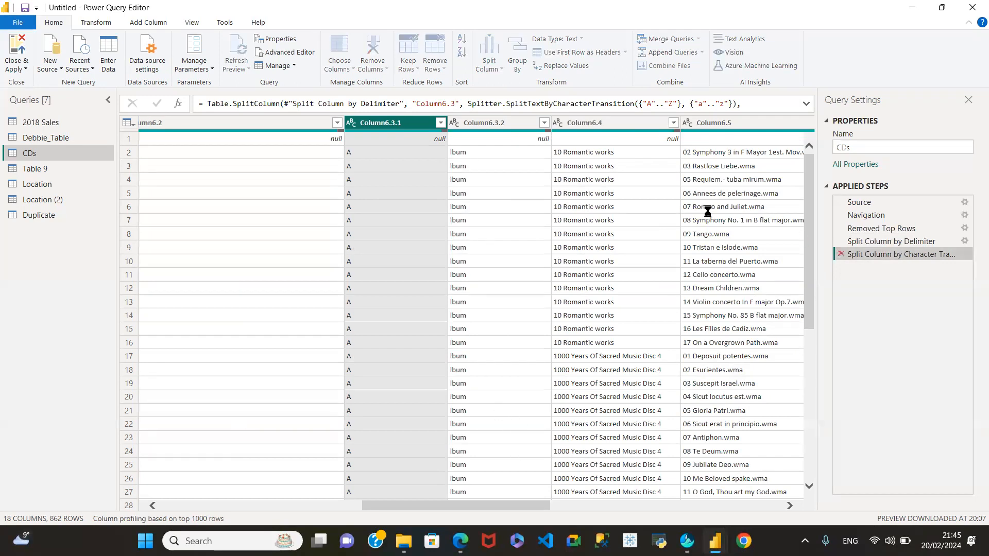
click(488, 66)
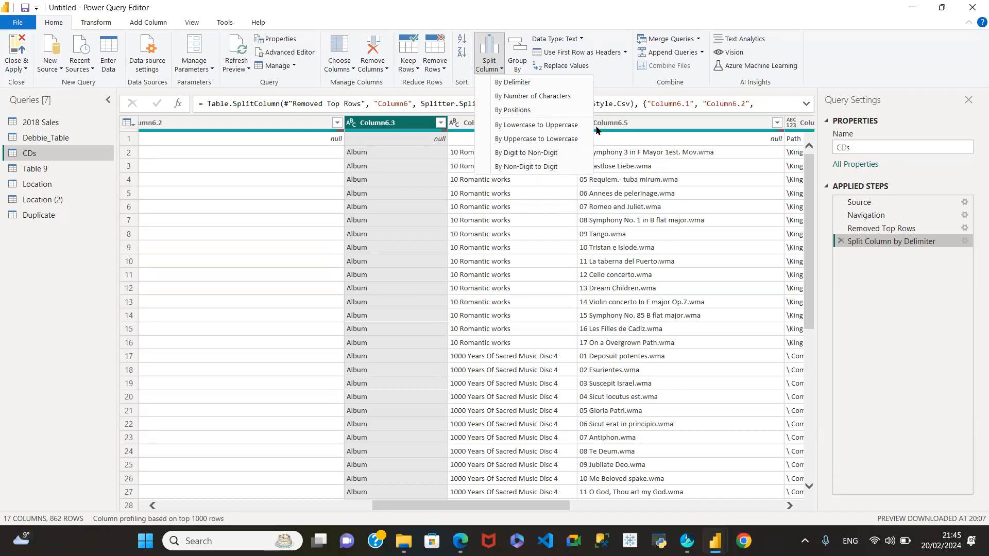
click(636, 126)
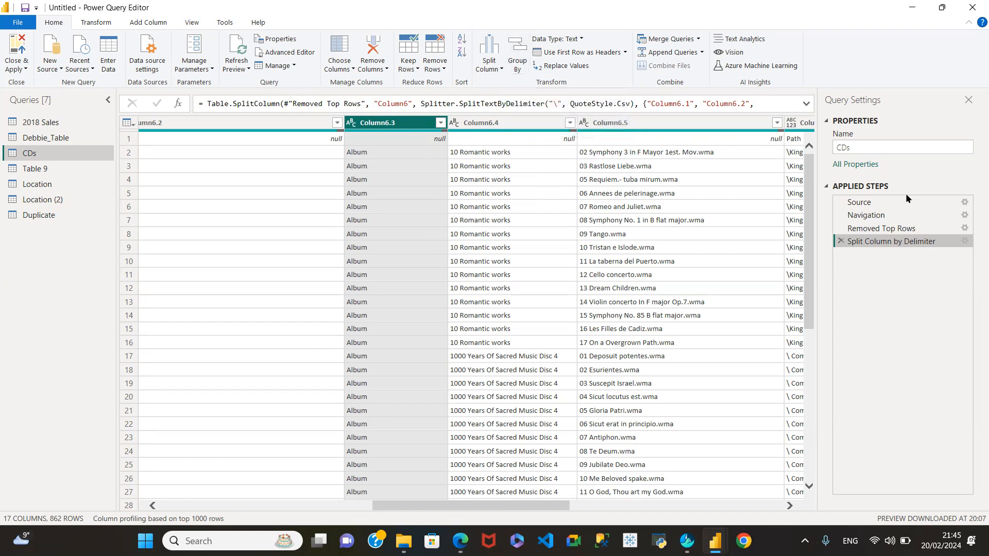
Examine the data type options that can be assigned to the columns of the CDs query.
click(422, 495)
drag(469, 507, 200, 483)
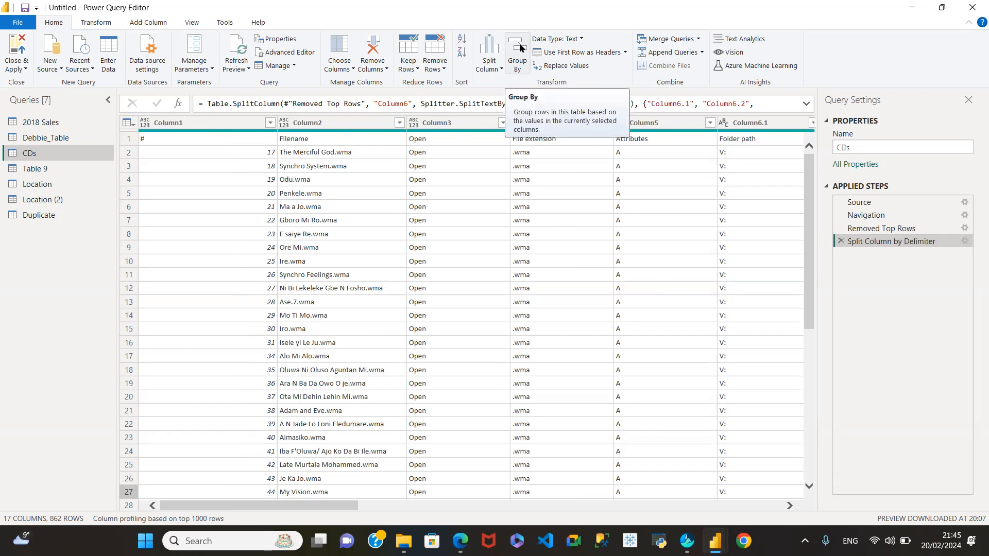
click(581, 39)
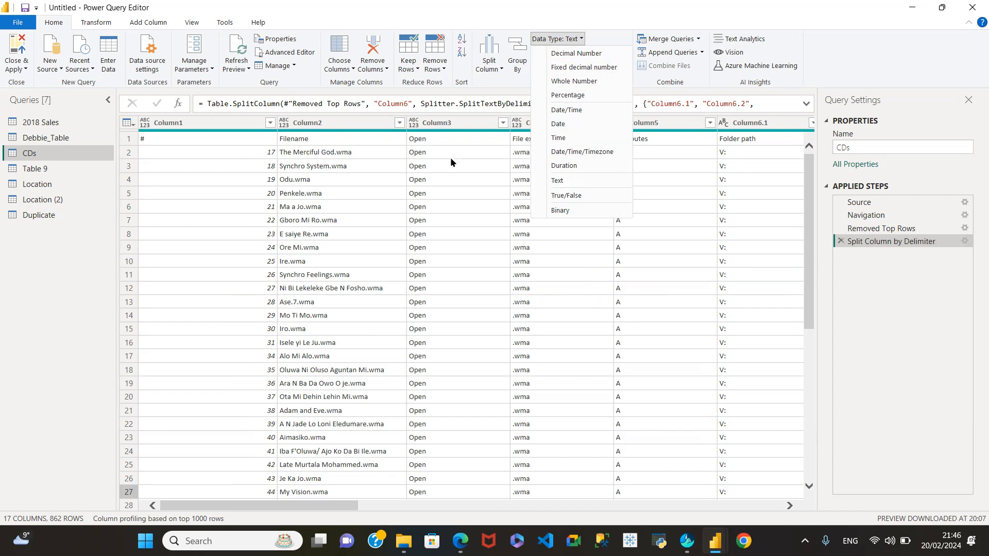
click(346, 122)
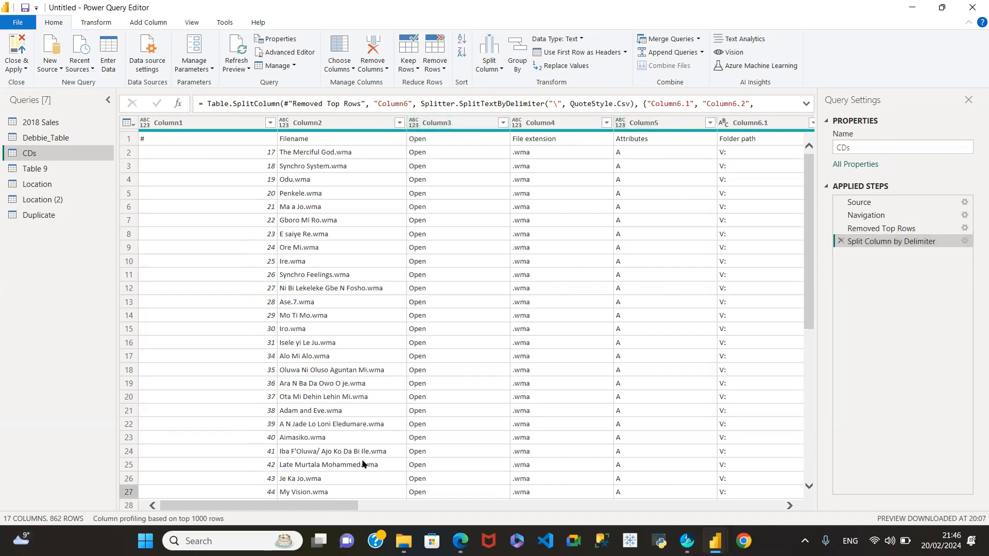
drag(330, 503, 630, 512)
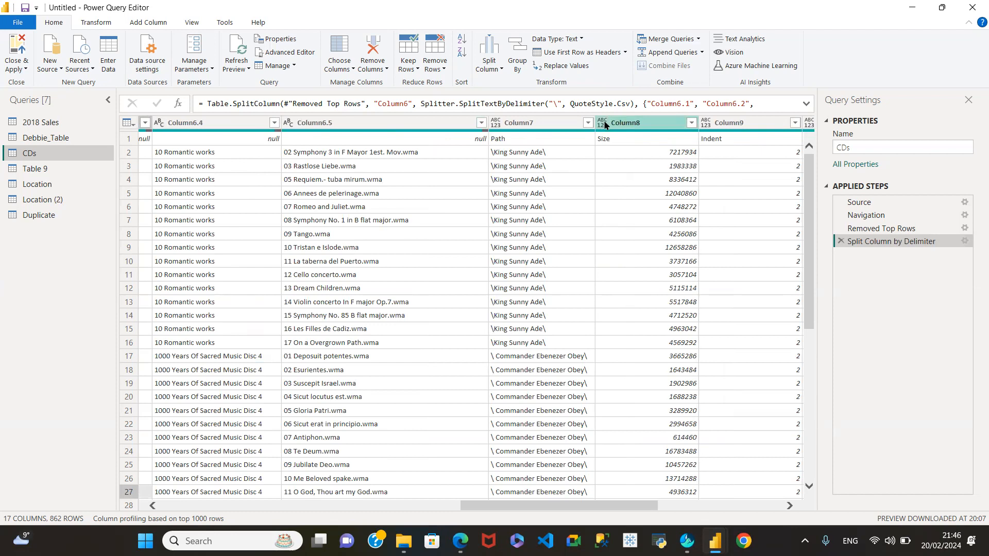
click(581, 40)
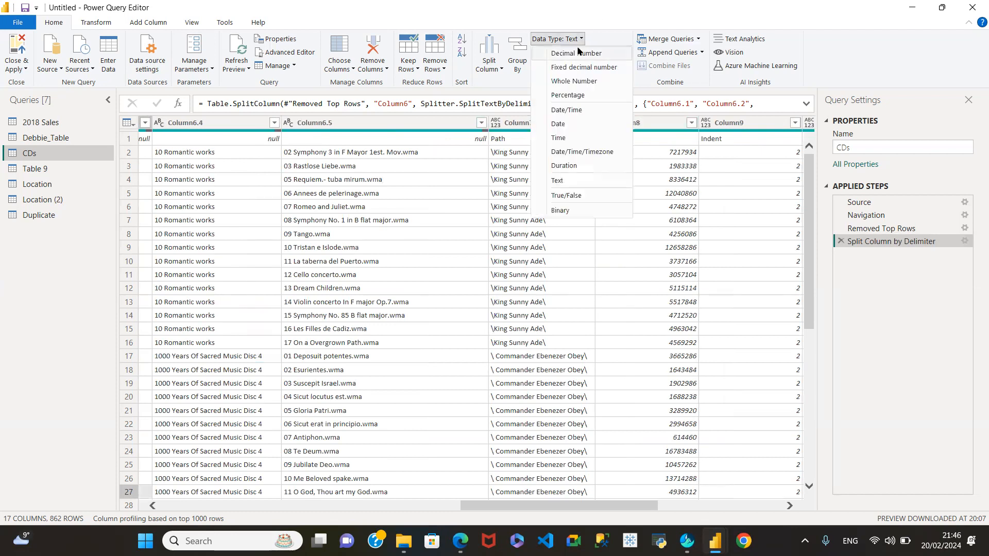
click(635, 126)
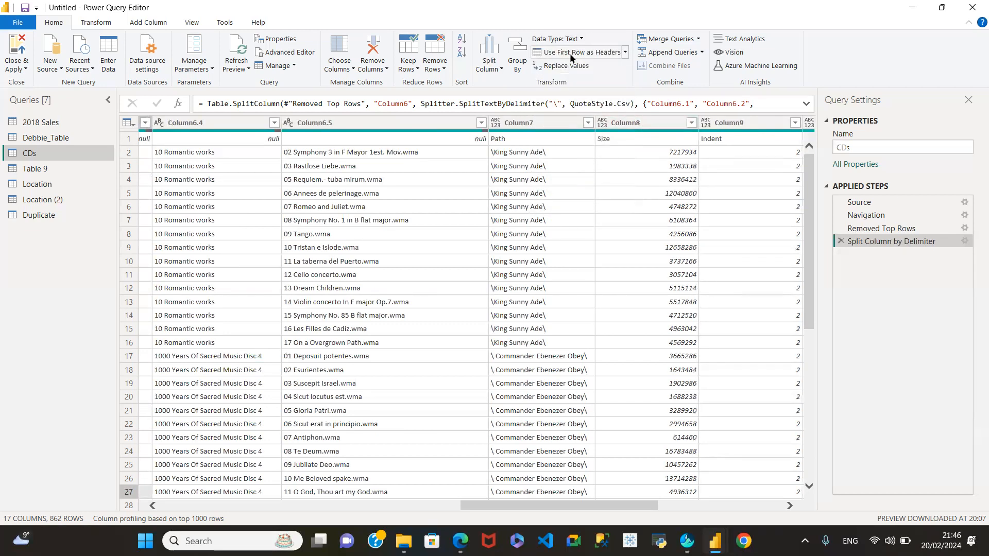
Promote the first row of the CDs query to column headers.
click(625, 52)
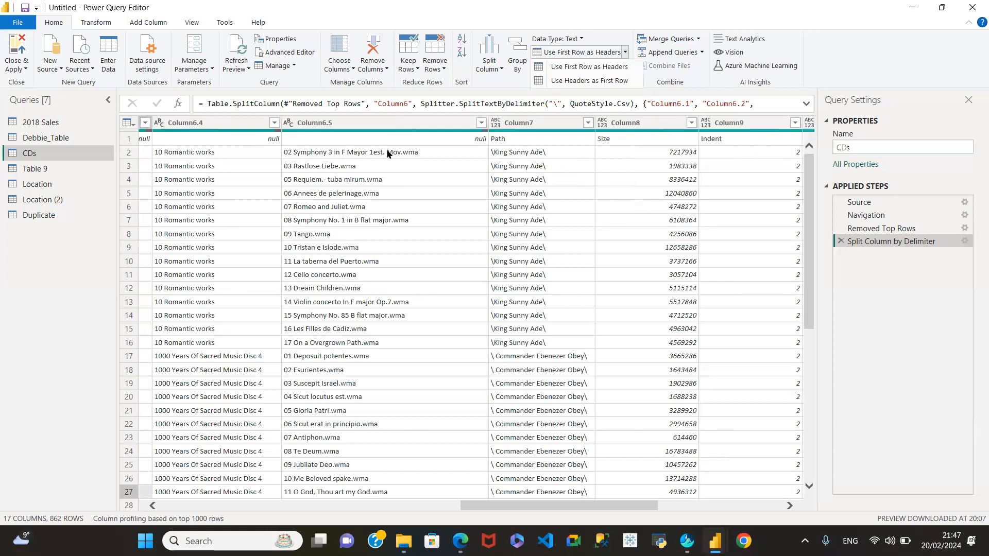
click(466, 505)
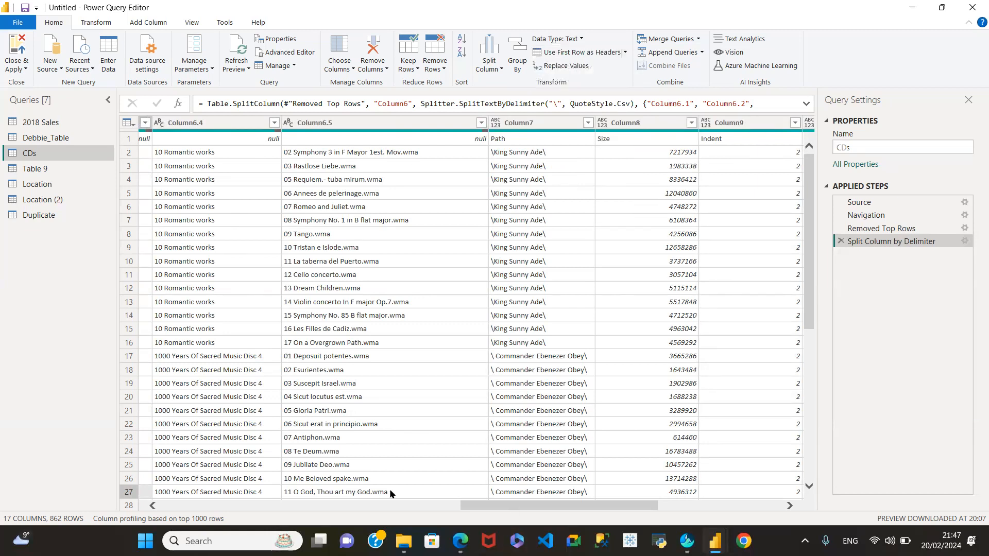
drag(480, 499, 127, 442)
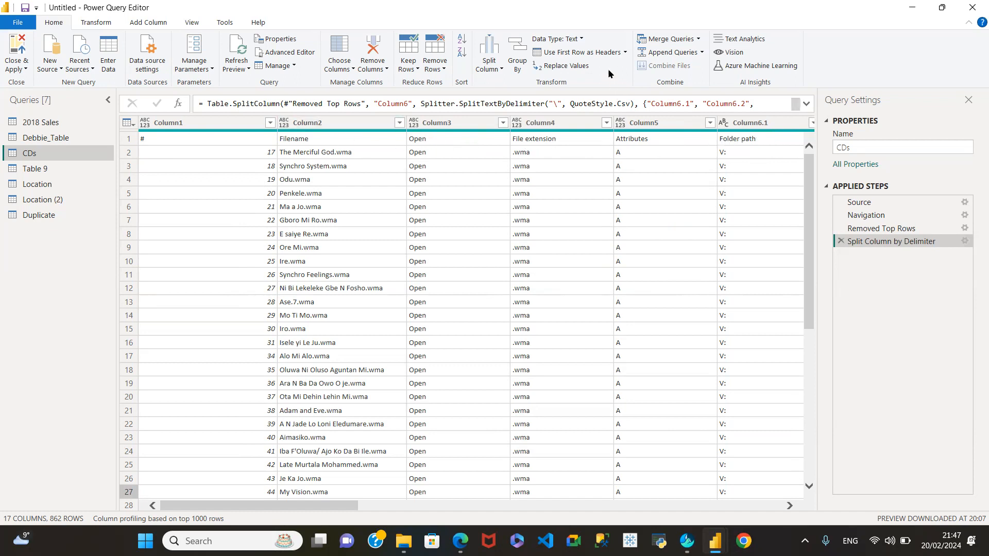
click(624, 52)
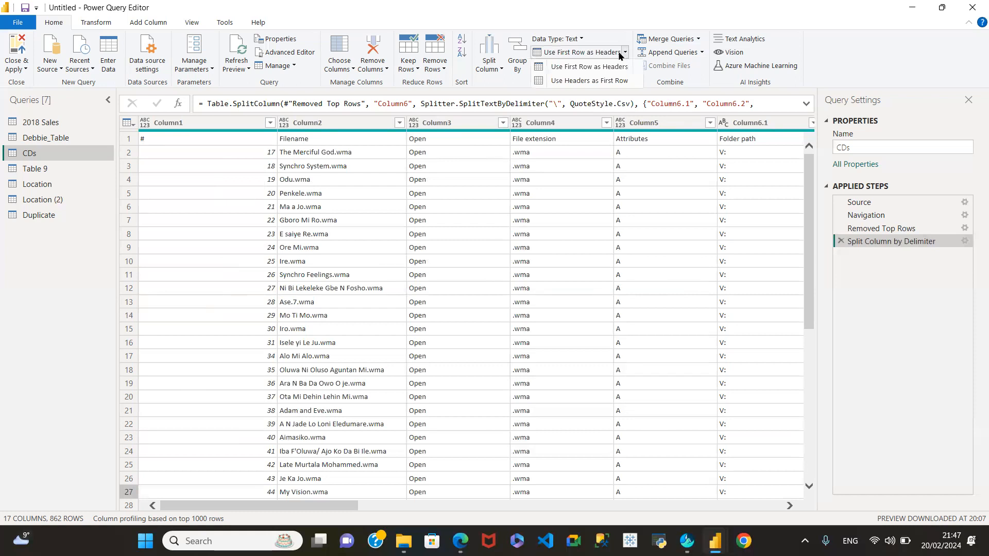
click(597, 68)
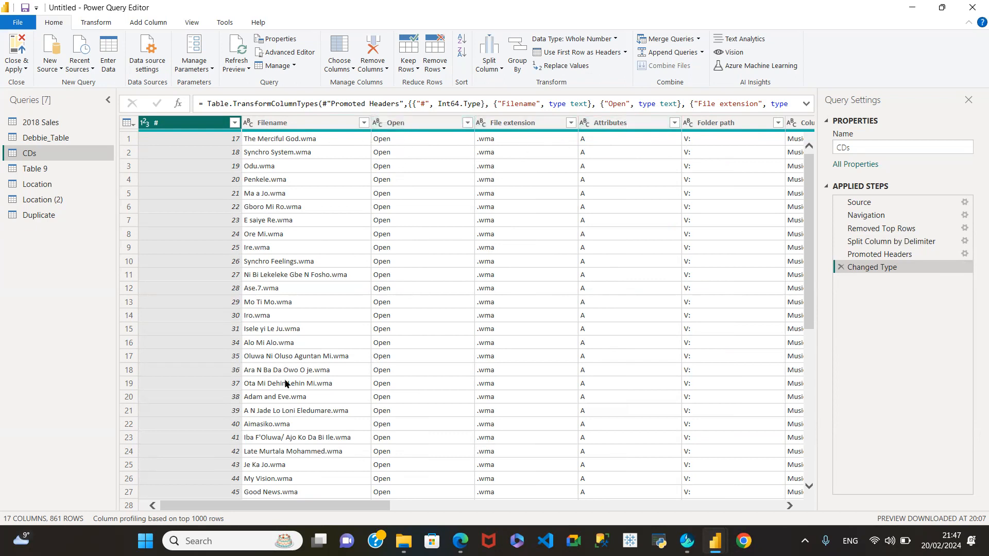
Replace the colon ":" with an empty value in the Folder path column.
drag(359, 506, 478, 517)
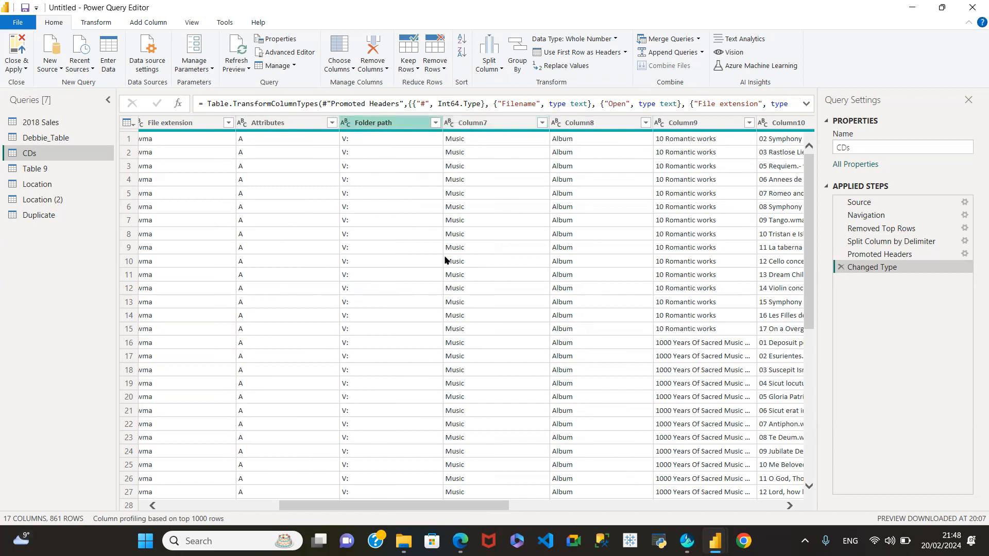
drag(478, 505, 223, 279)
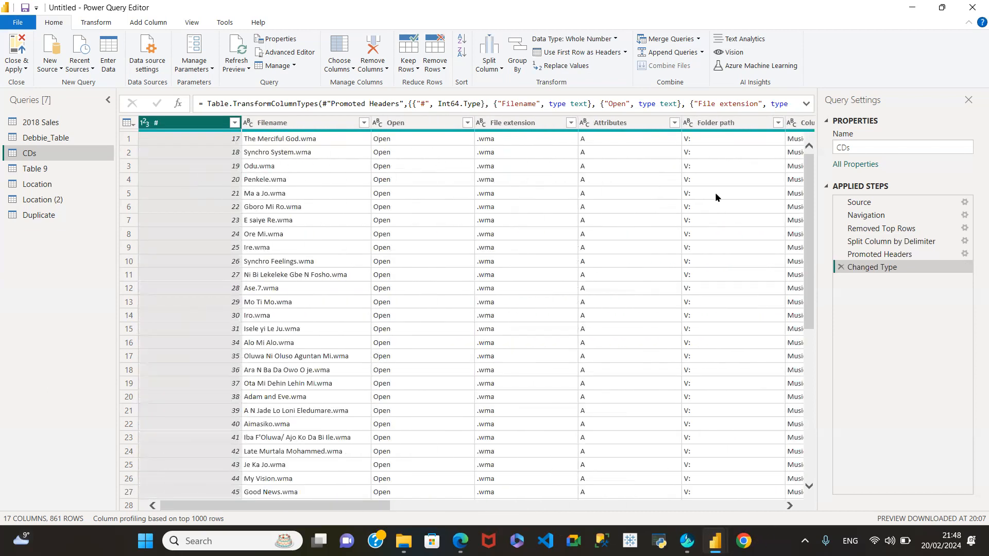
drag(373, 505, 541, 505)
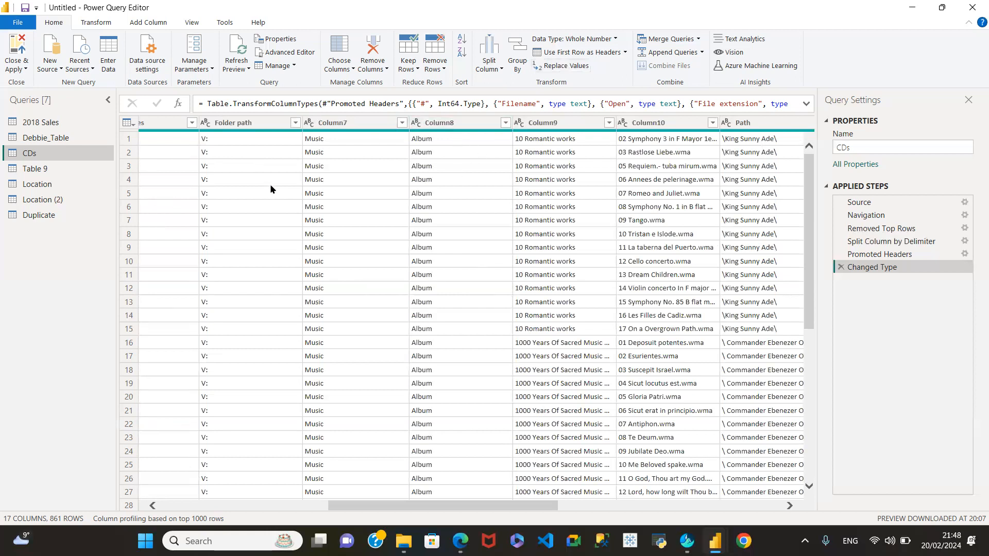
click(237, 123)
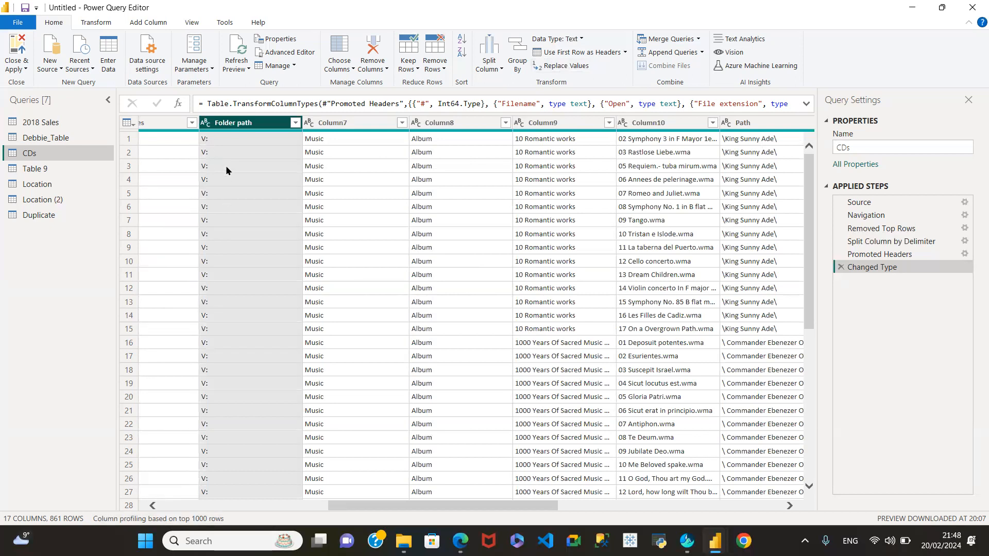
right_click(235, 126)
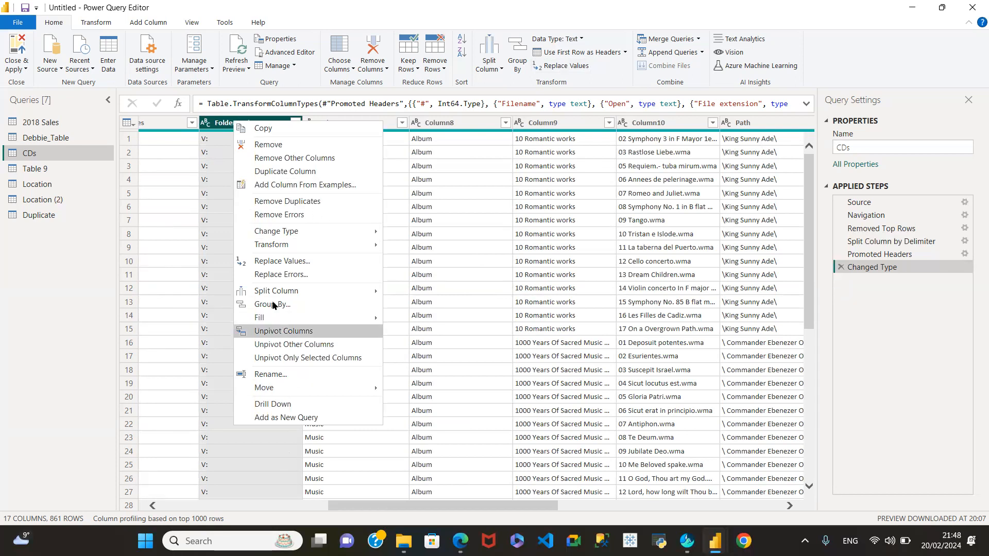
click(218, 122)
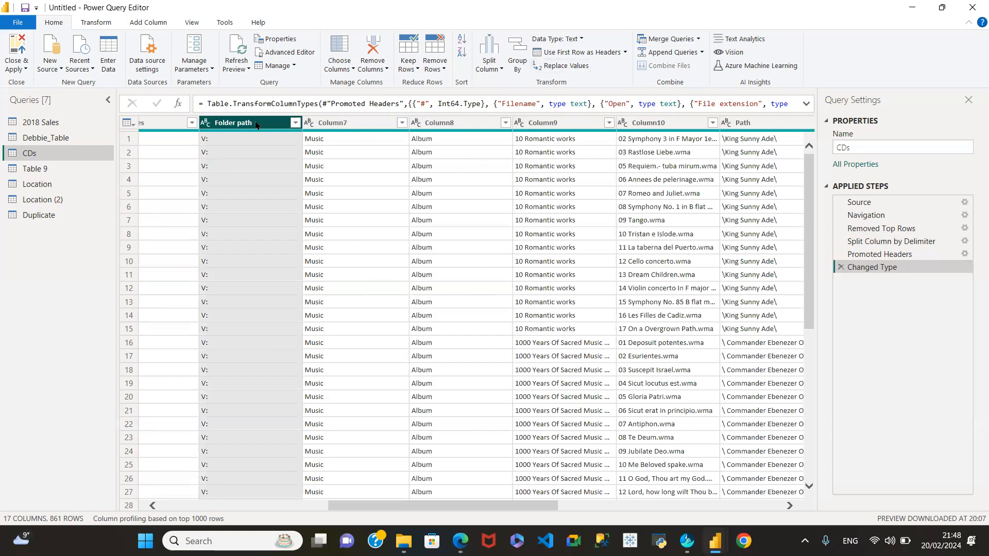
click(565, 66)
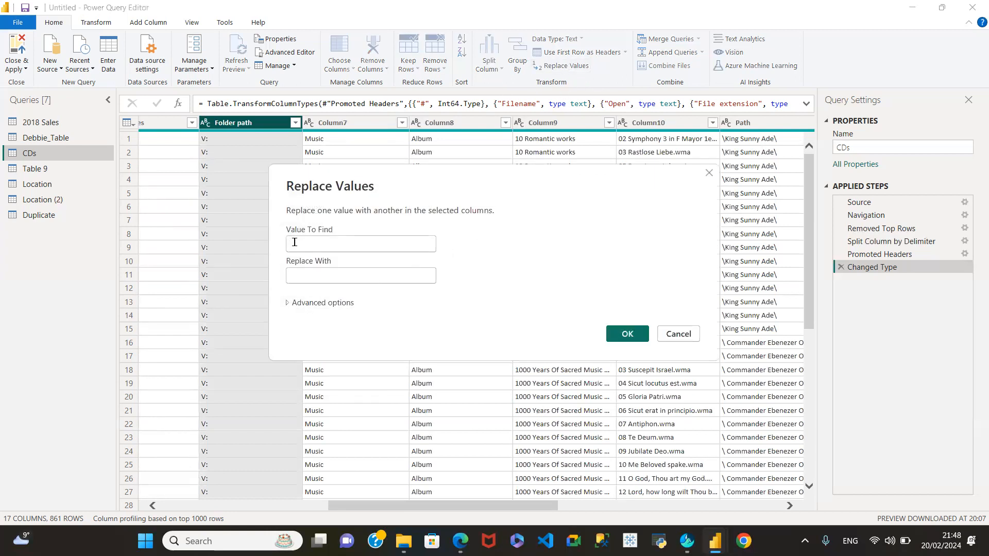
click(299, 242)
text(:)
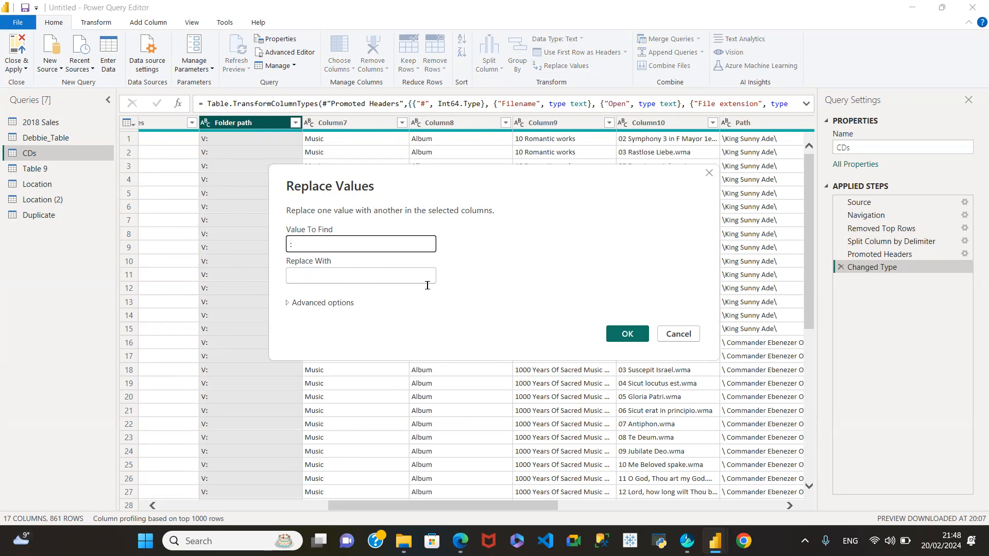
click(626, 334)
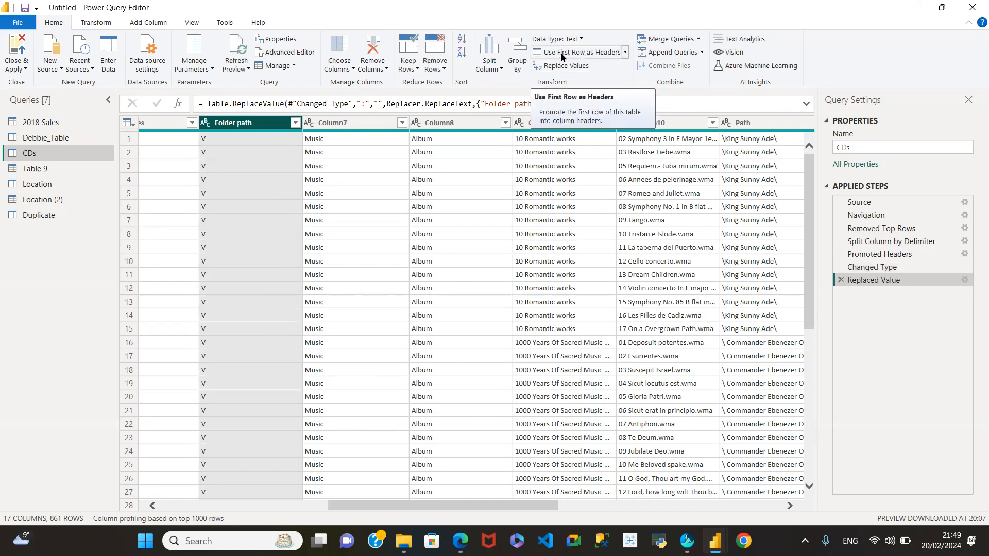
Demote the column headers to the first row and delete the resulting Changed Type1 step.
click(625, 53)
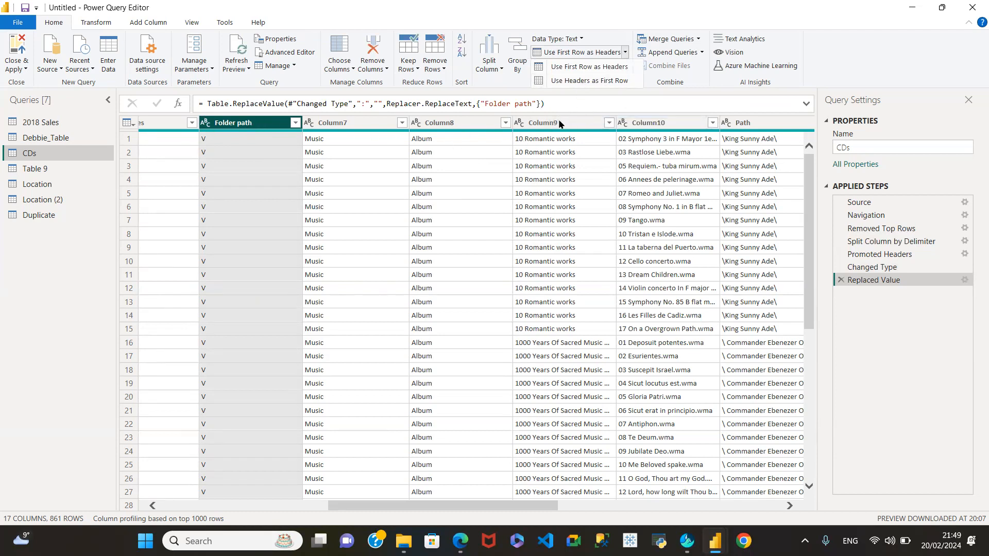
click(582, 81)
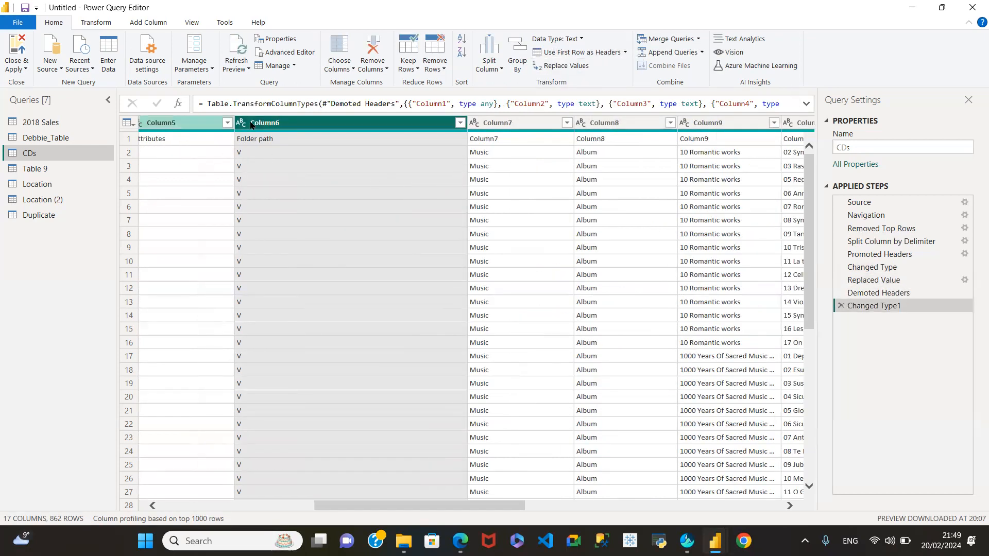
click(840, 307)
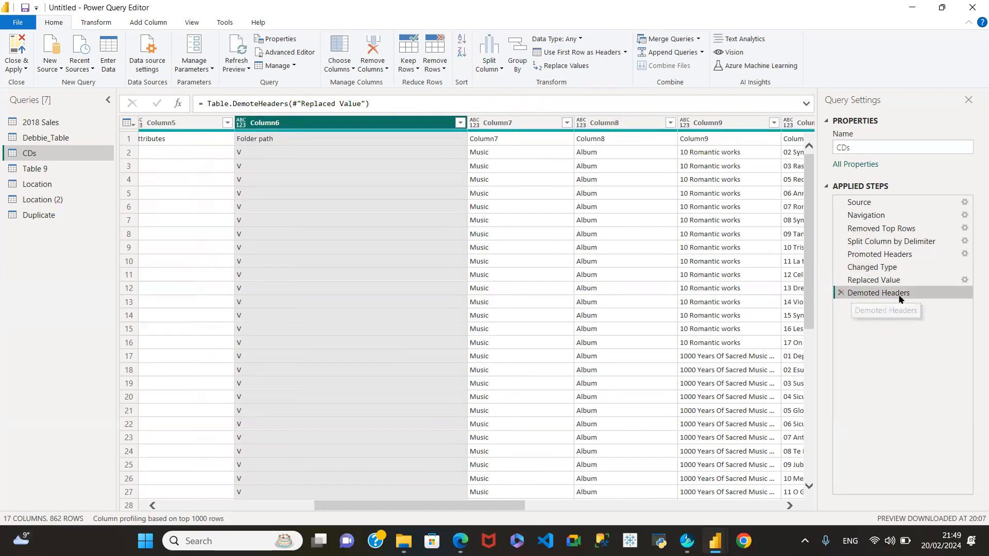